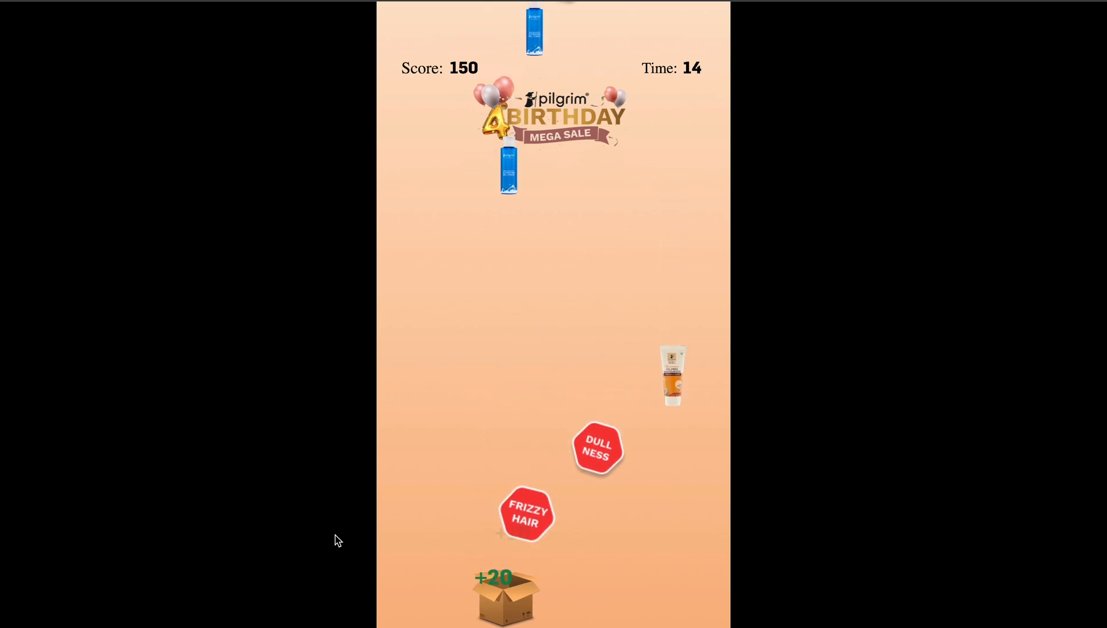
key(Right)
key(Left)
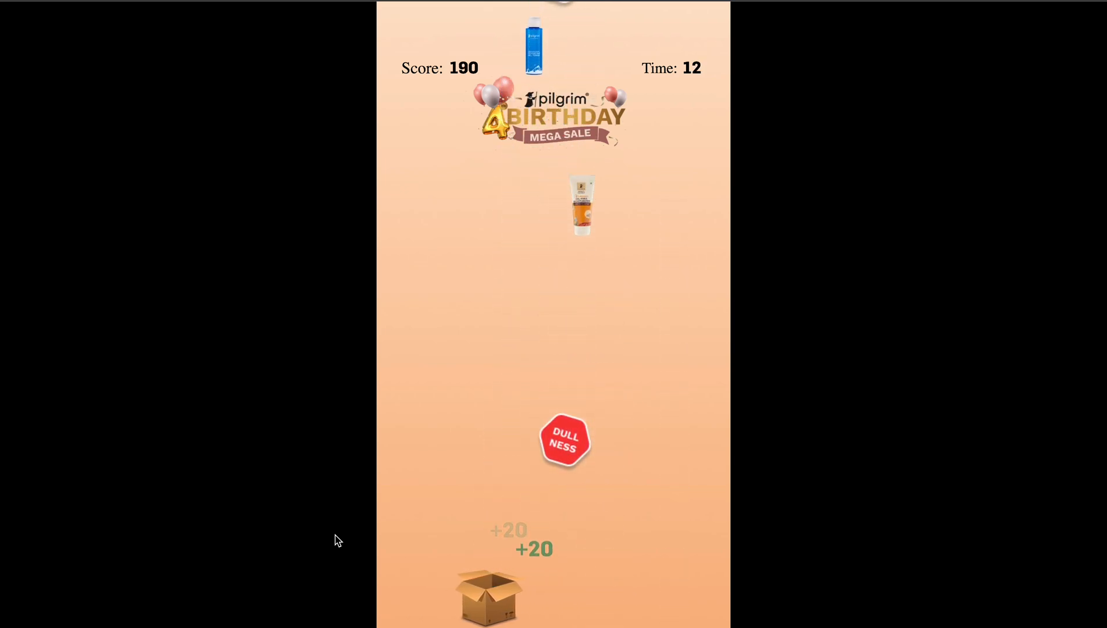
key(Right)
key(Left)
key(Left)
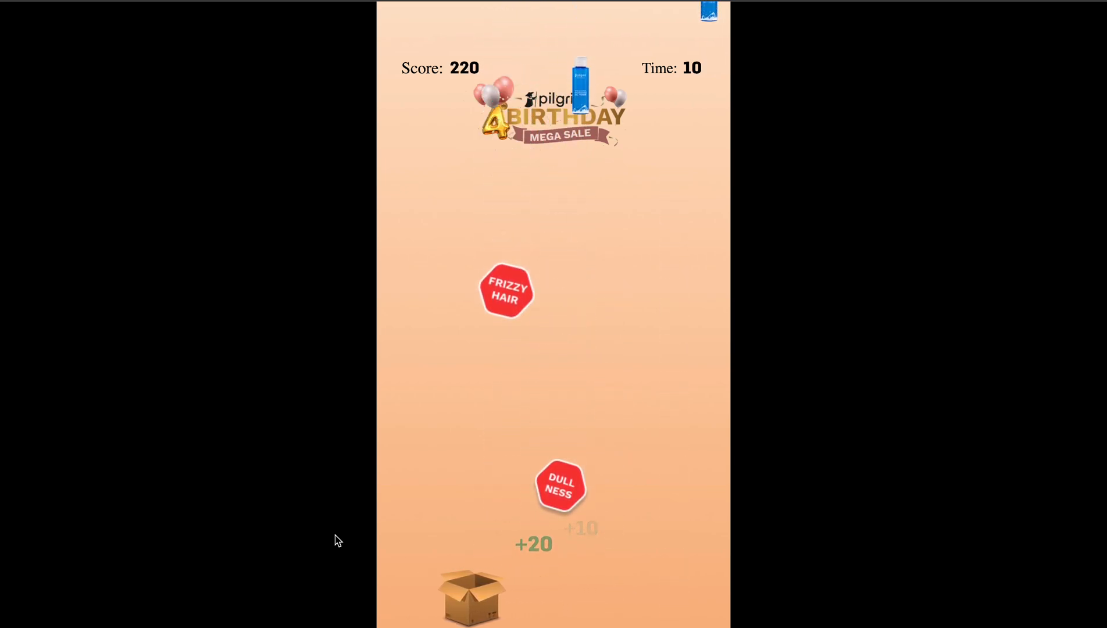
key(Right)
key(Right)
key(Left)
key(Right)
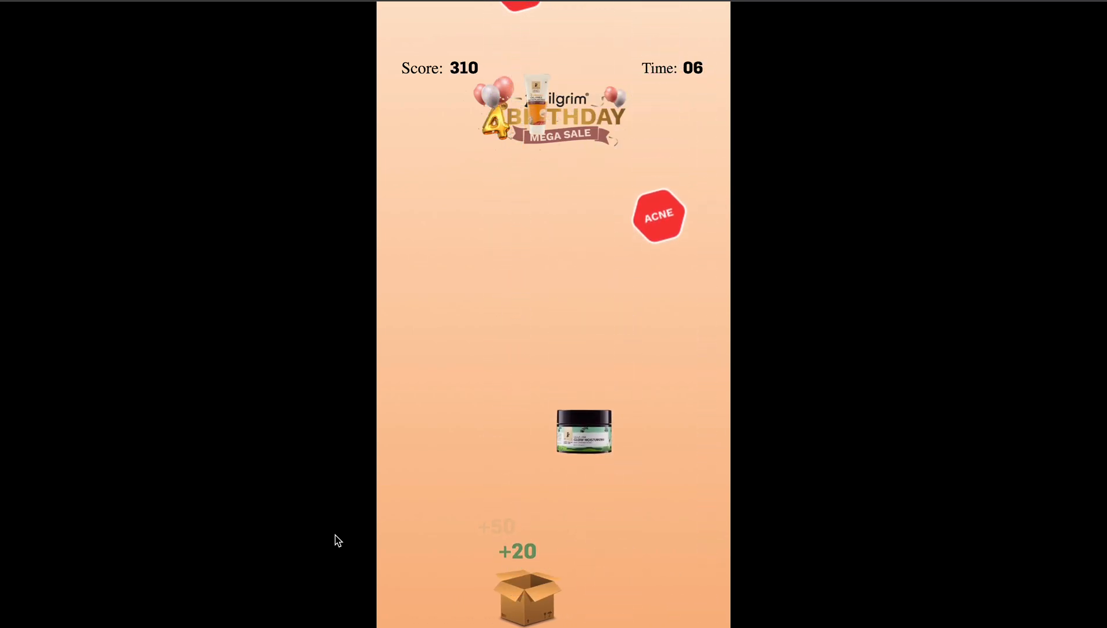
key(Right)
key(Right)
key(Left)
key(Right)
key(Left)
key(Right)
key(Left)
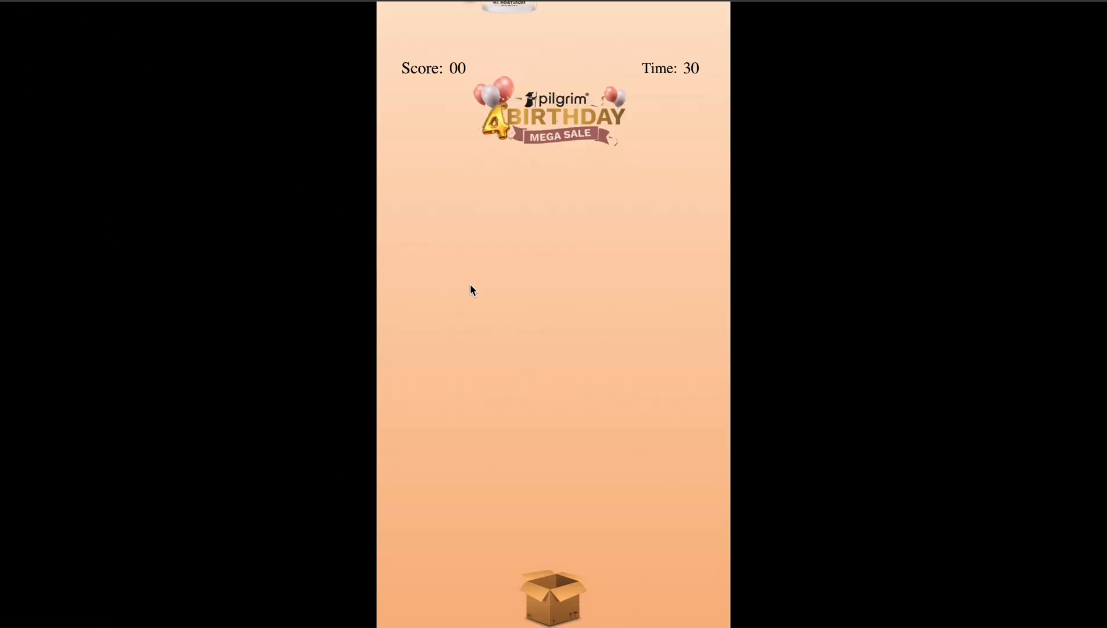
key(Right)
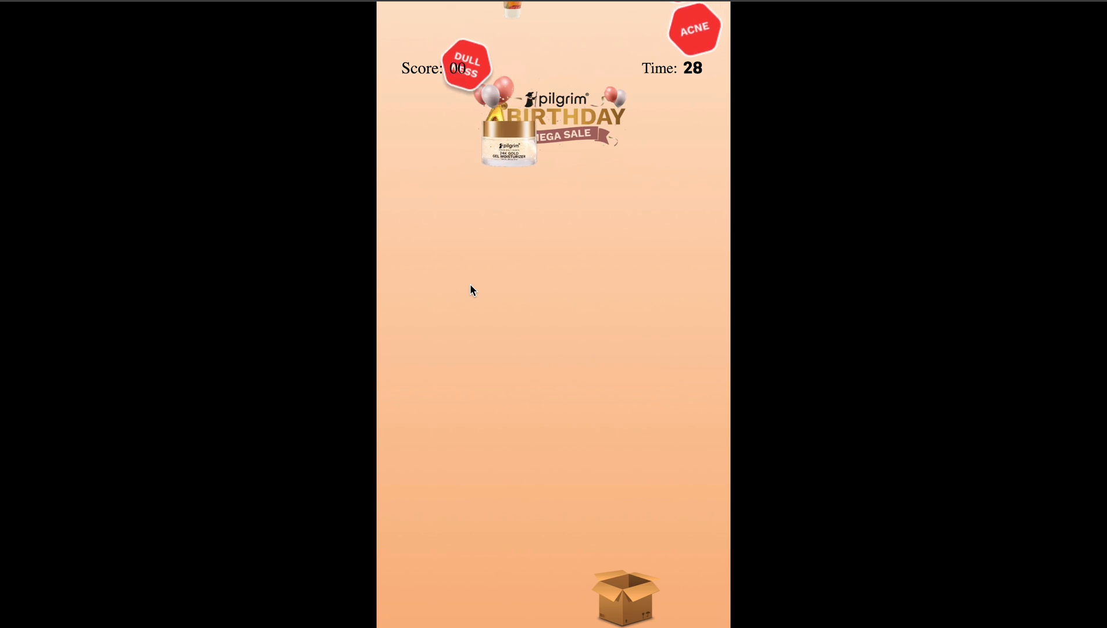
key(Left)
key(Left)
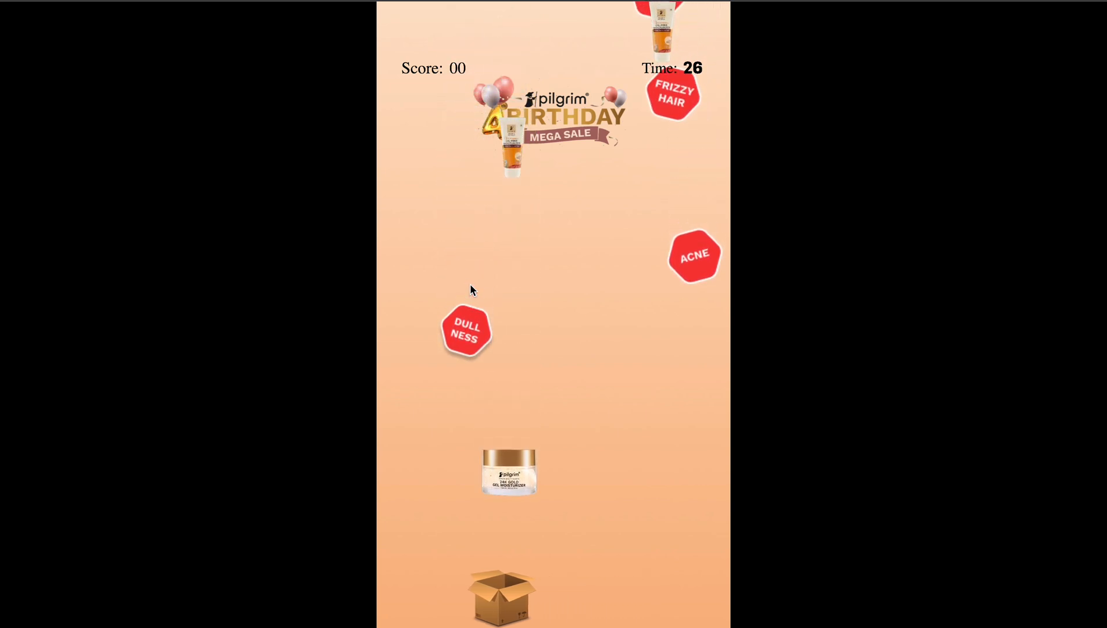
key(Right)
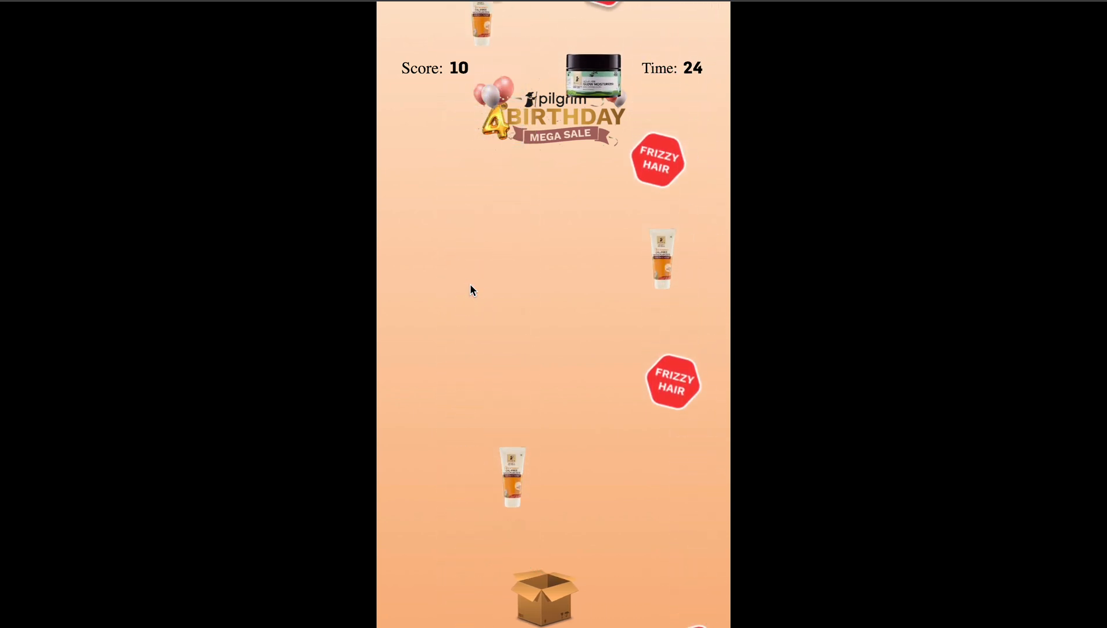
key(Left)
key(Right)
key(Left)
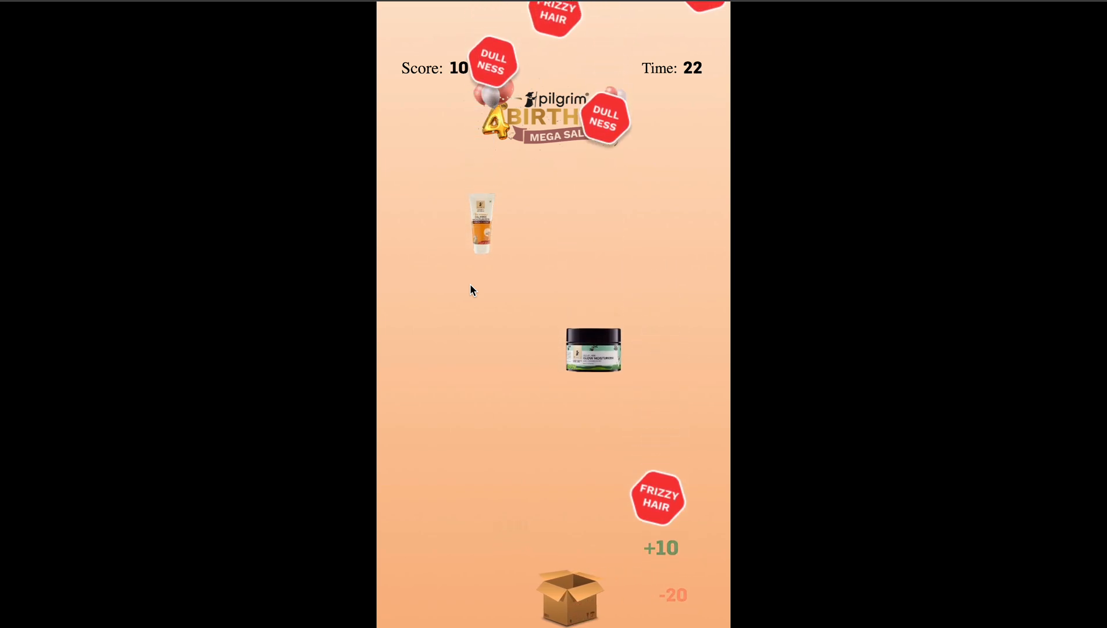
key(Right)
key(Left)
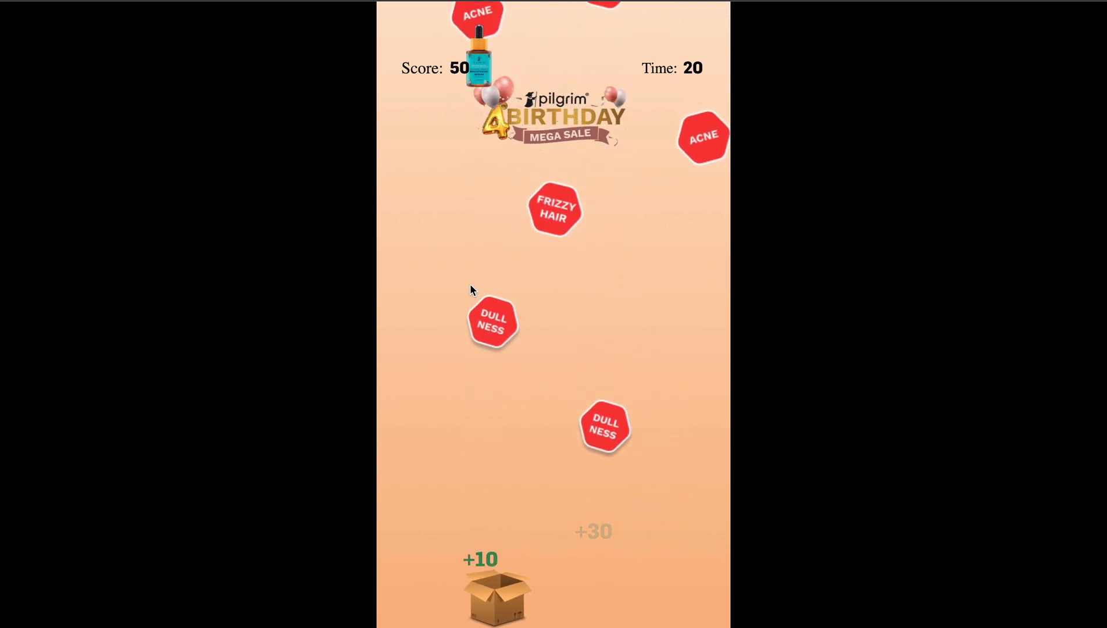
key(Right)
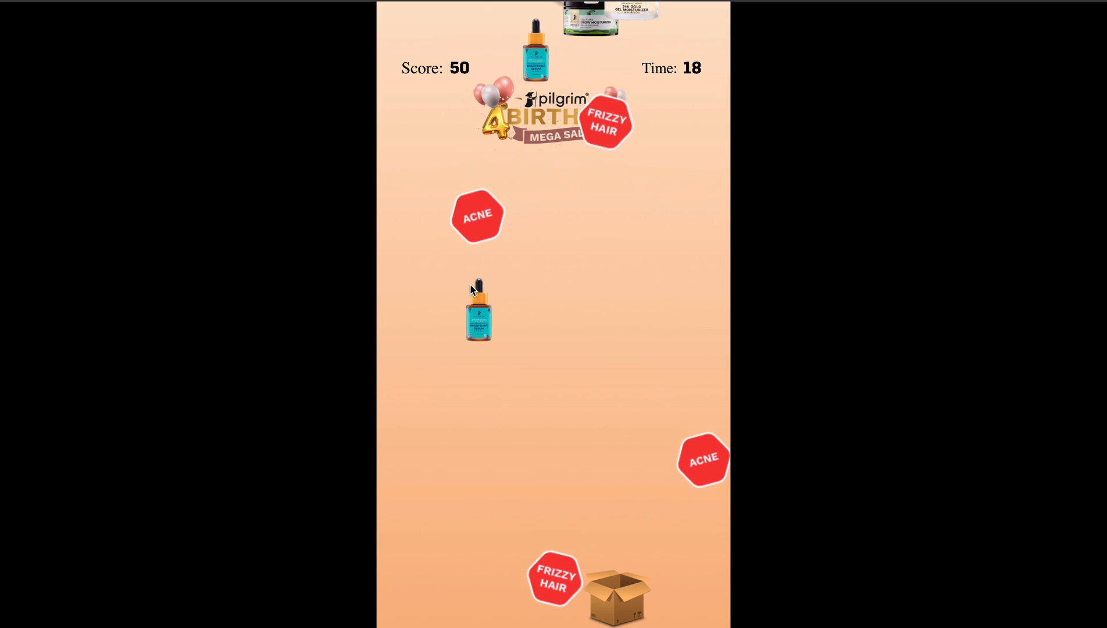
key(Left)
key(Left)
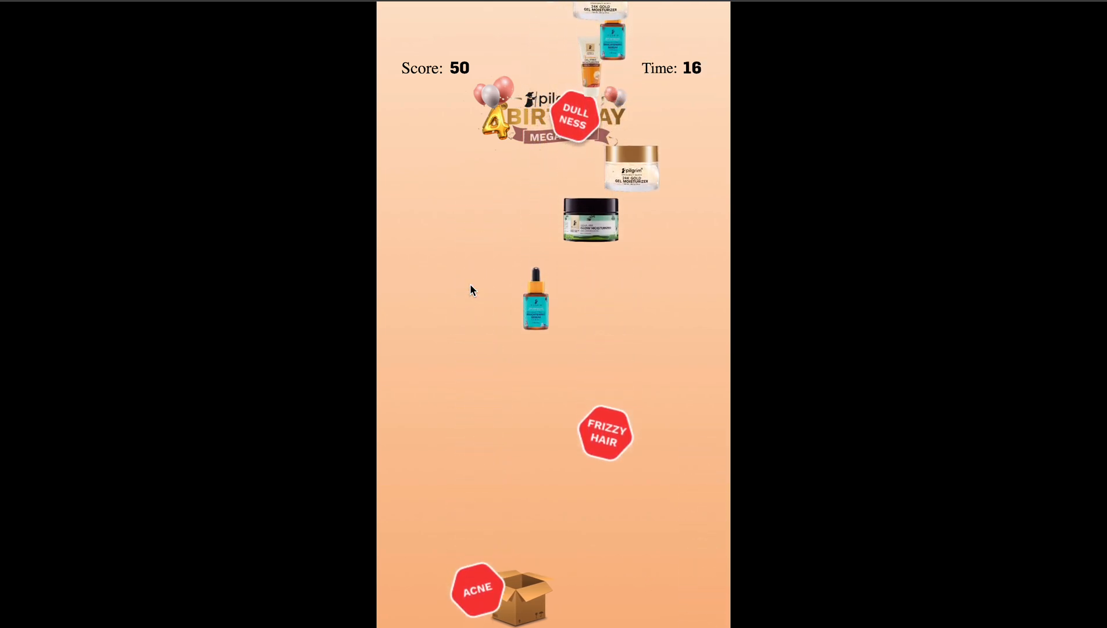
key(Right)
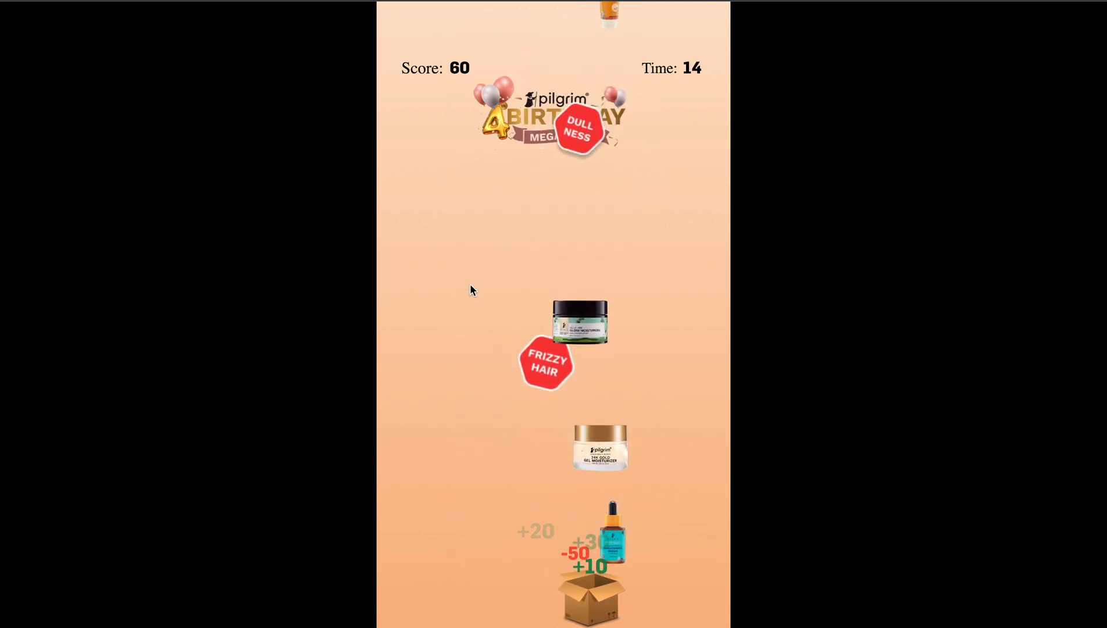
key(Right)
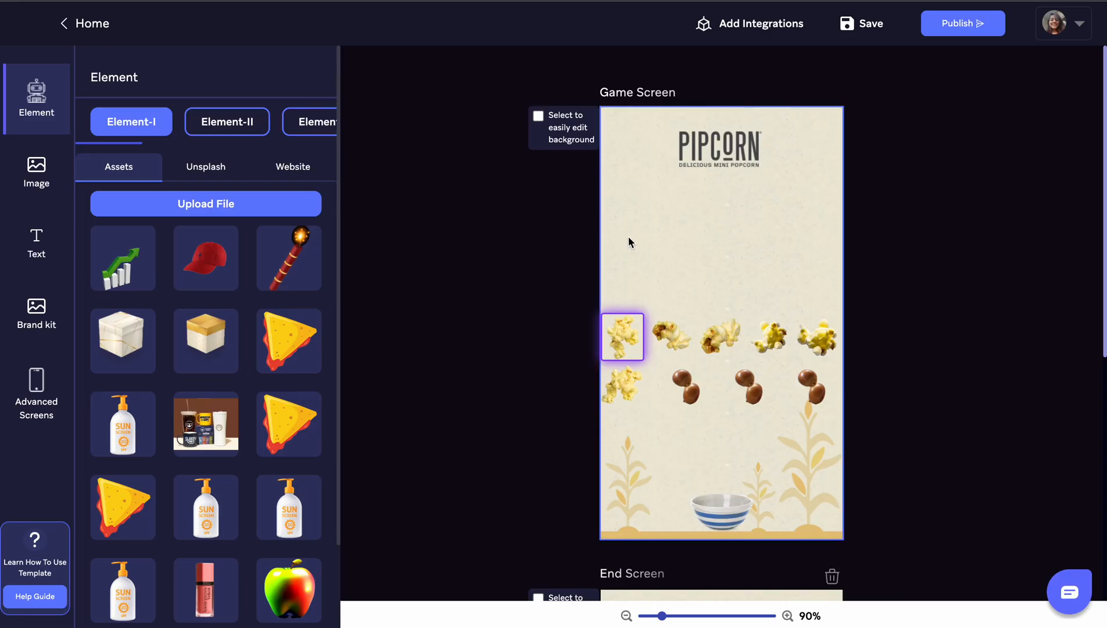
Inspect the popcorn elements to catch on the Game Screen and the replacement assets offered for them.
scroll(657, 339, down, 2)
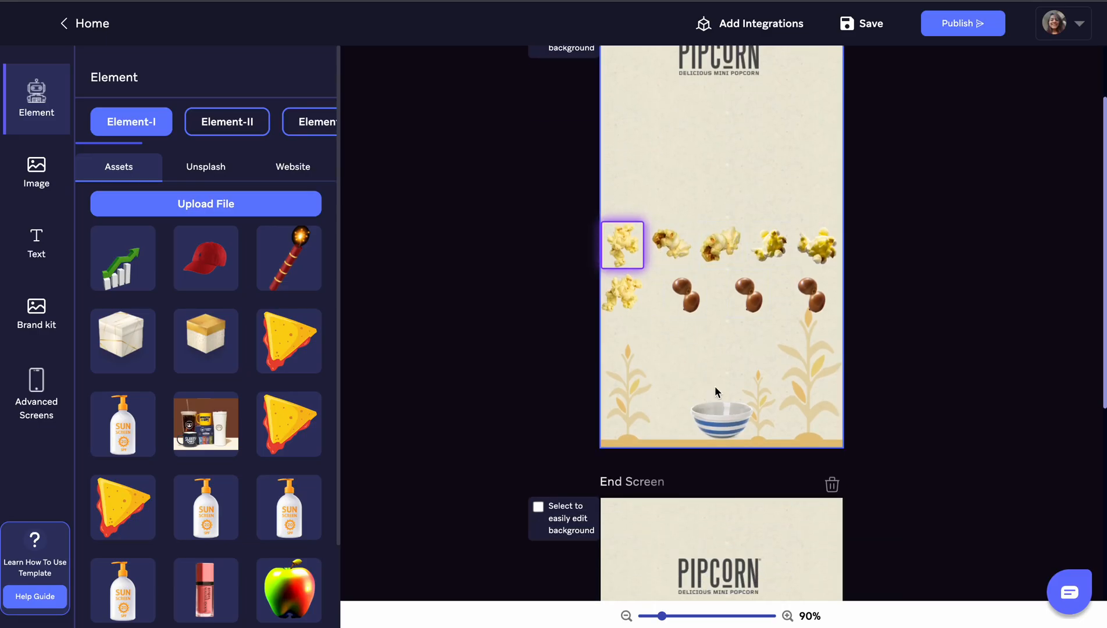
scroll(714, 385, up, 1)
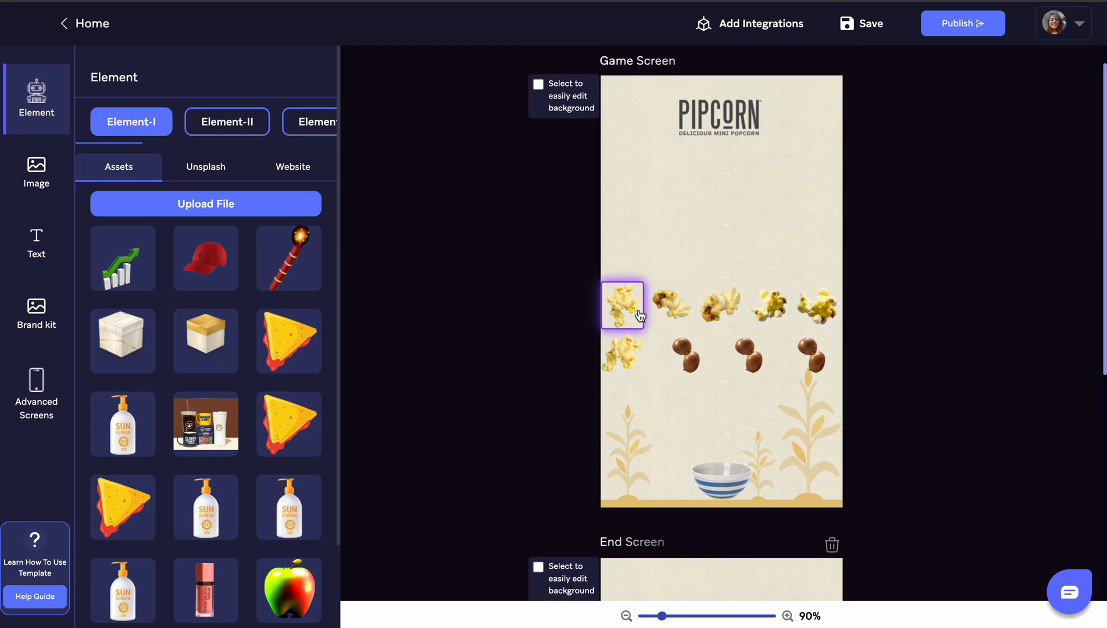
click(766, 315)
click(818, 313)
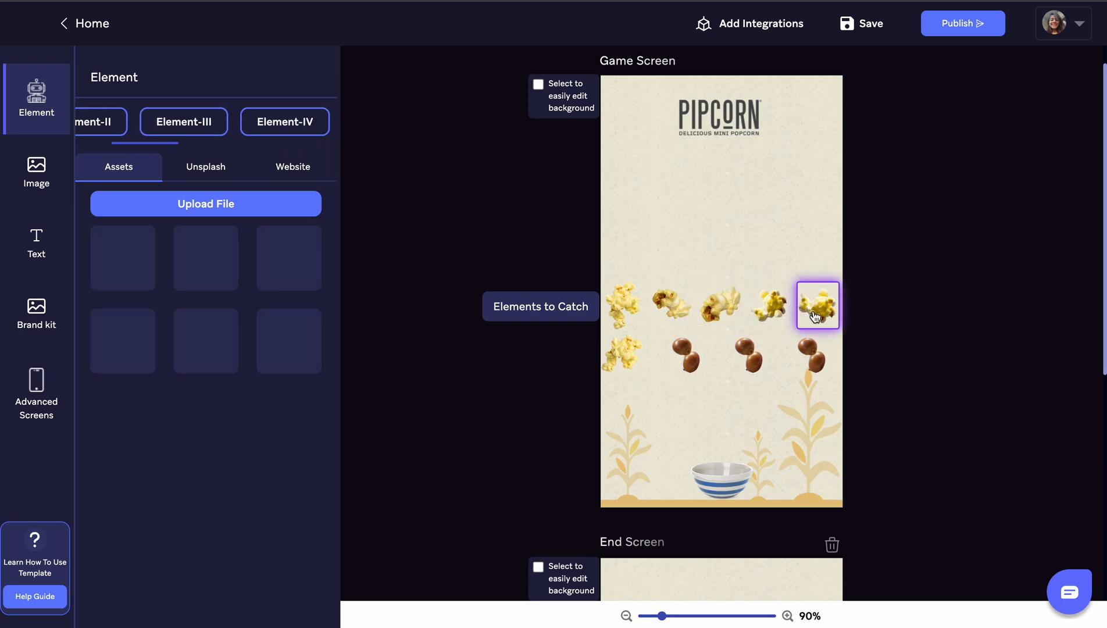
click(626, 353)
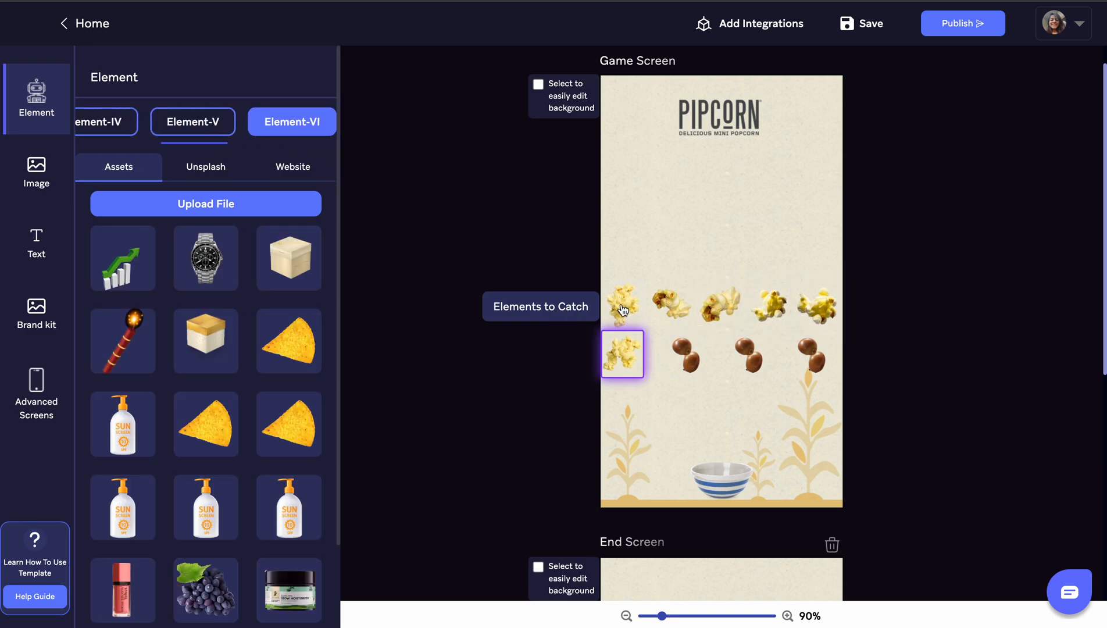
click(622, 308)
click(670, 312)
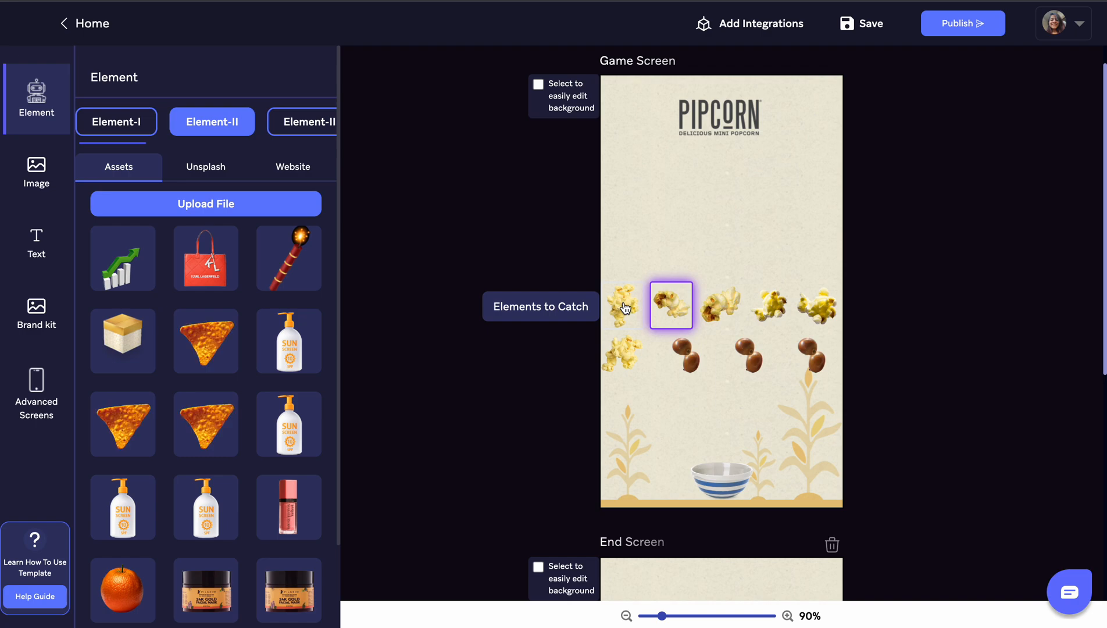
Inspect the three chestnut negative elements on the Game Screen and their replacement assets.
click(686, 354)
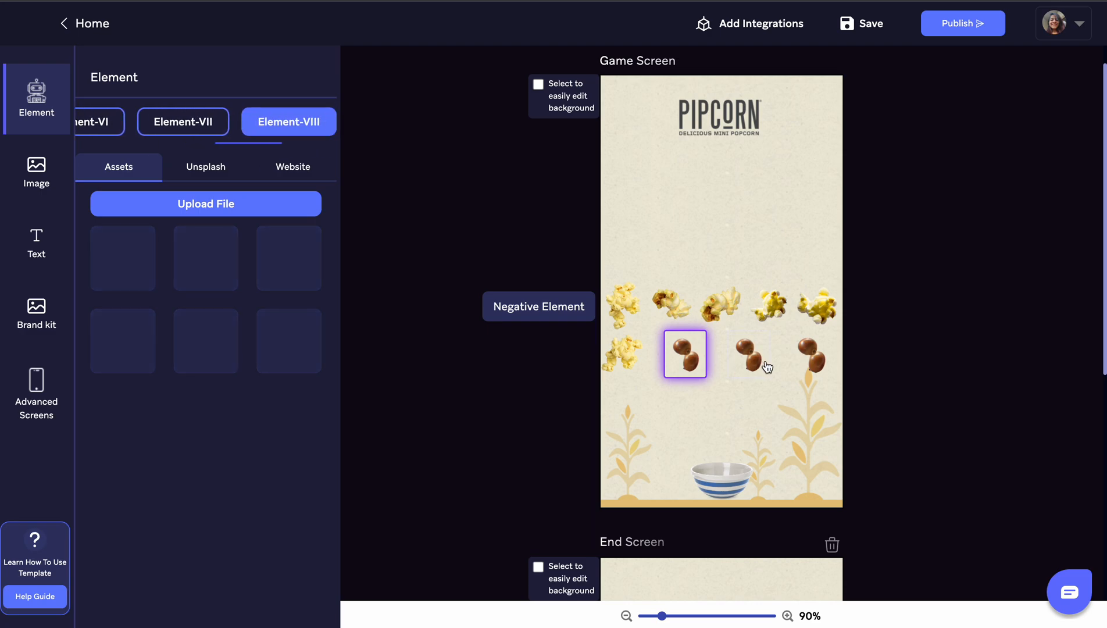
click(757, 366)
click(811, 356)
click(685, 356)
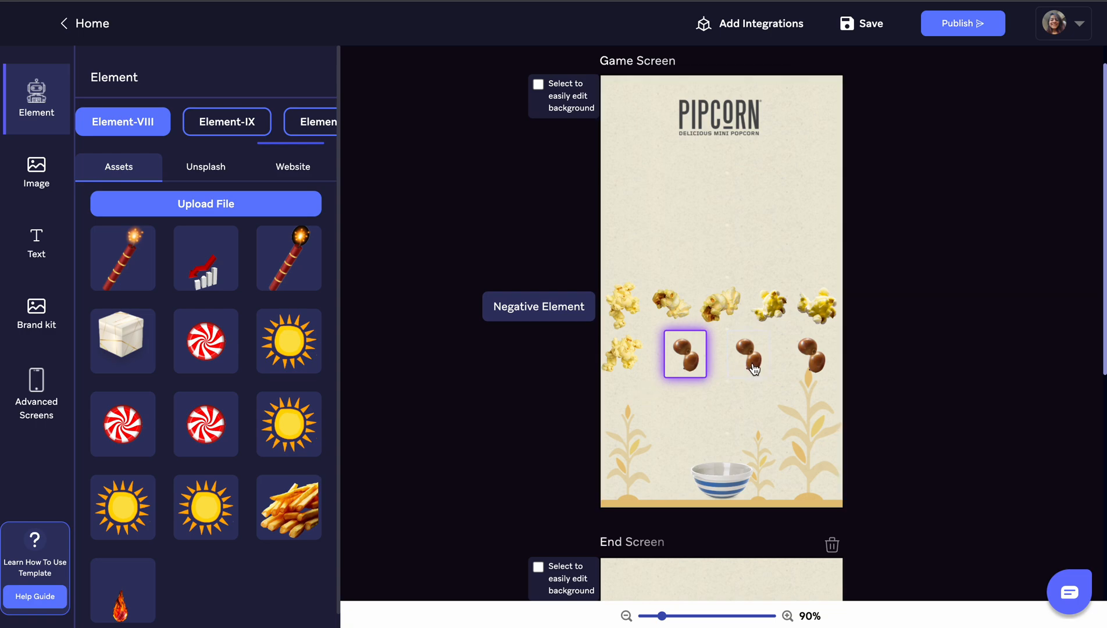
click(750, 363)
click(811, 356)
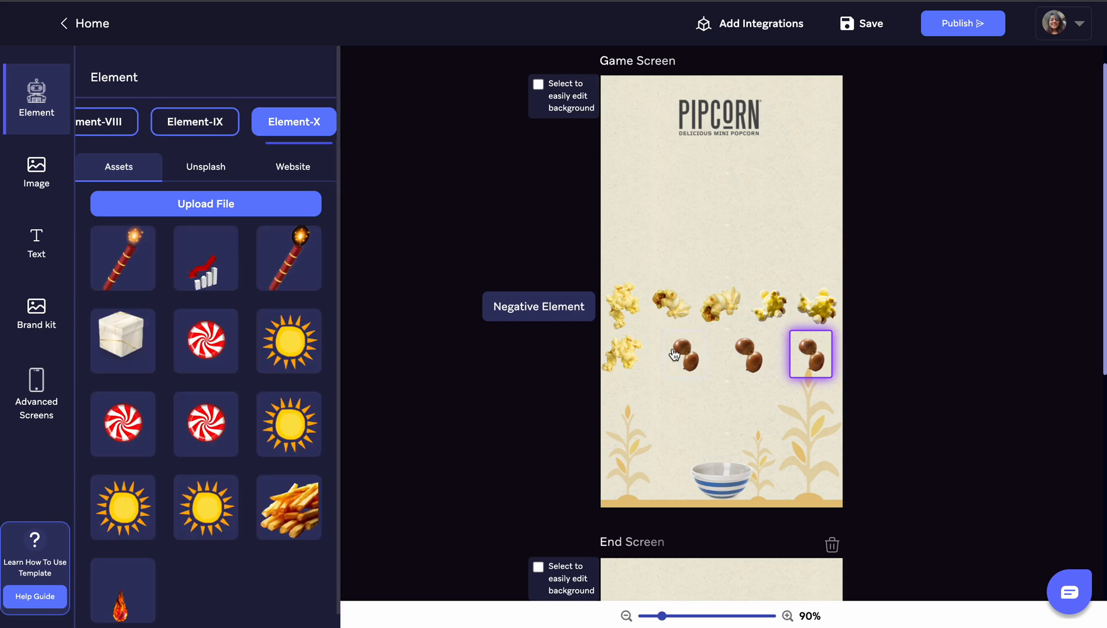
click(679, 357)
Compare the popcorn elements to catch with the chestnut negative elements.
click(622, 304)
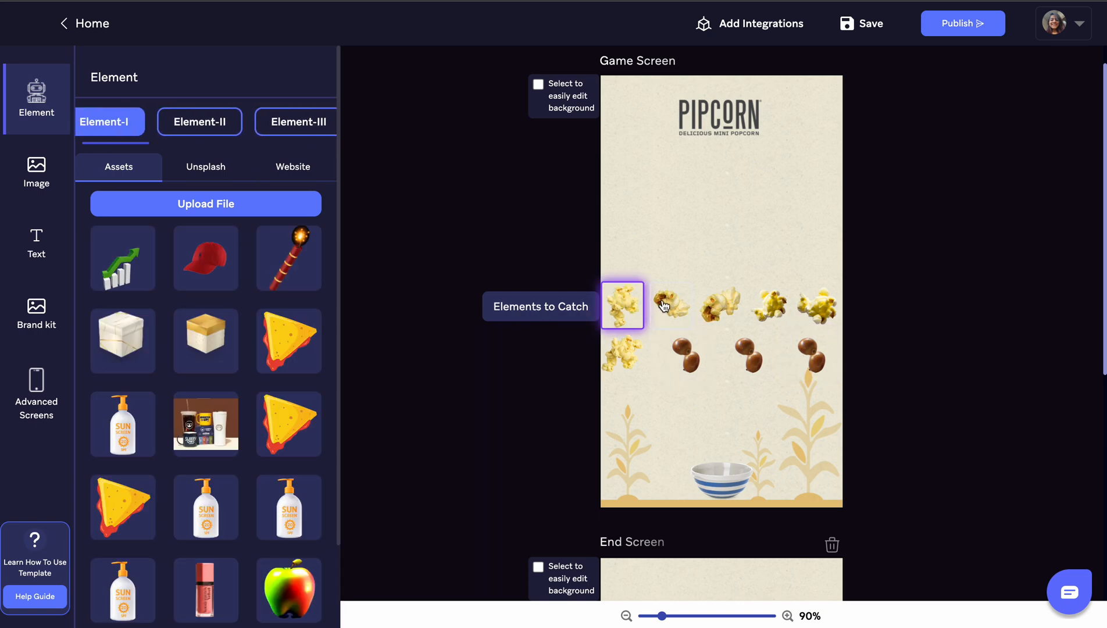
click(711, 305)
click(629, 305)
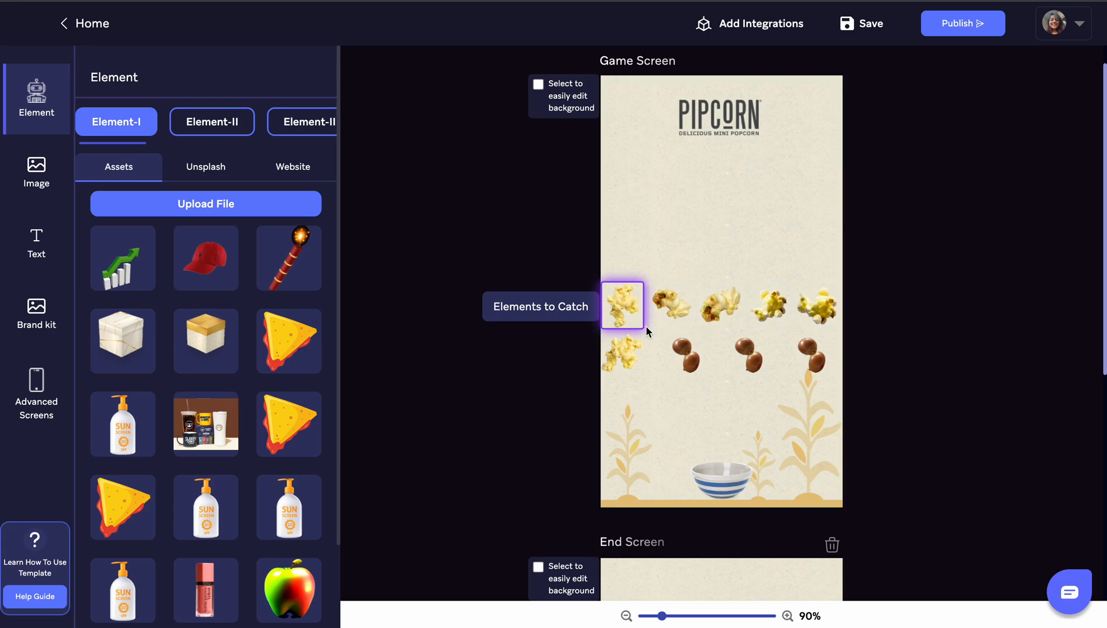
click(684, 362)
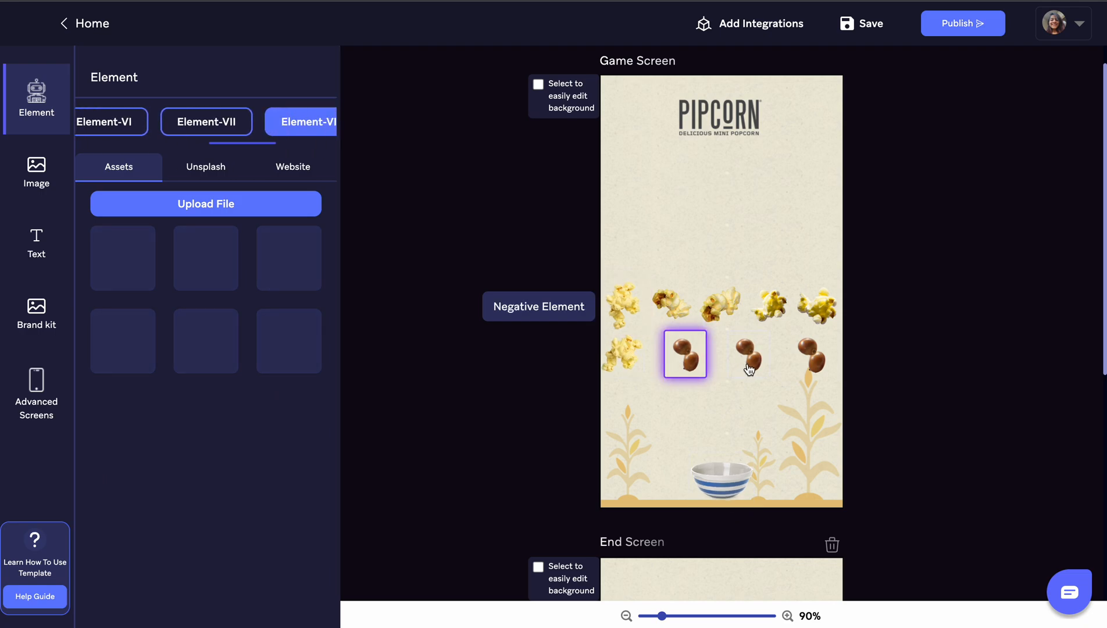
click(811, 356)
Replace the first popcorn element to catch with the red cap asset and the second with the red shopping bag asset.
click(626, 313)
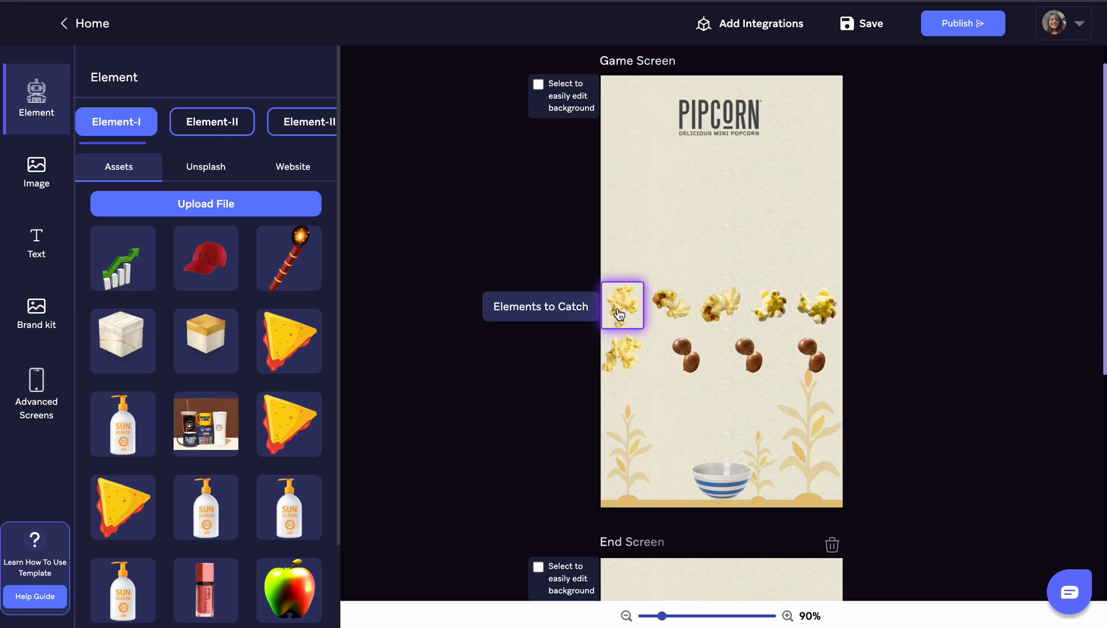
click(313, 272)
click(209, 273)
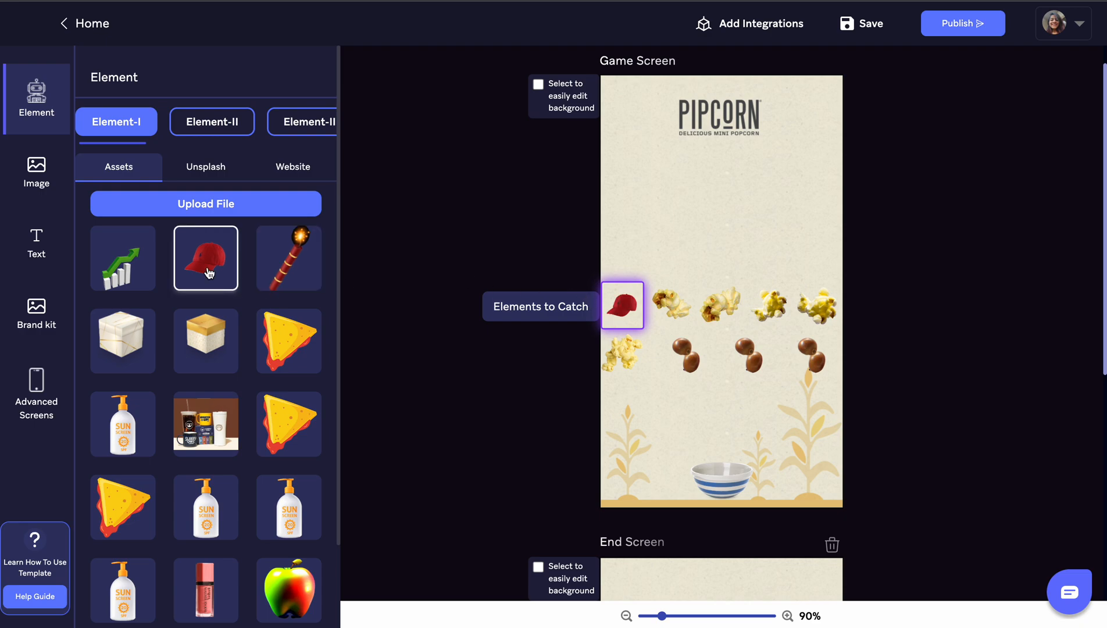
click(667, 305)
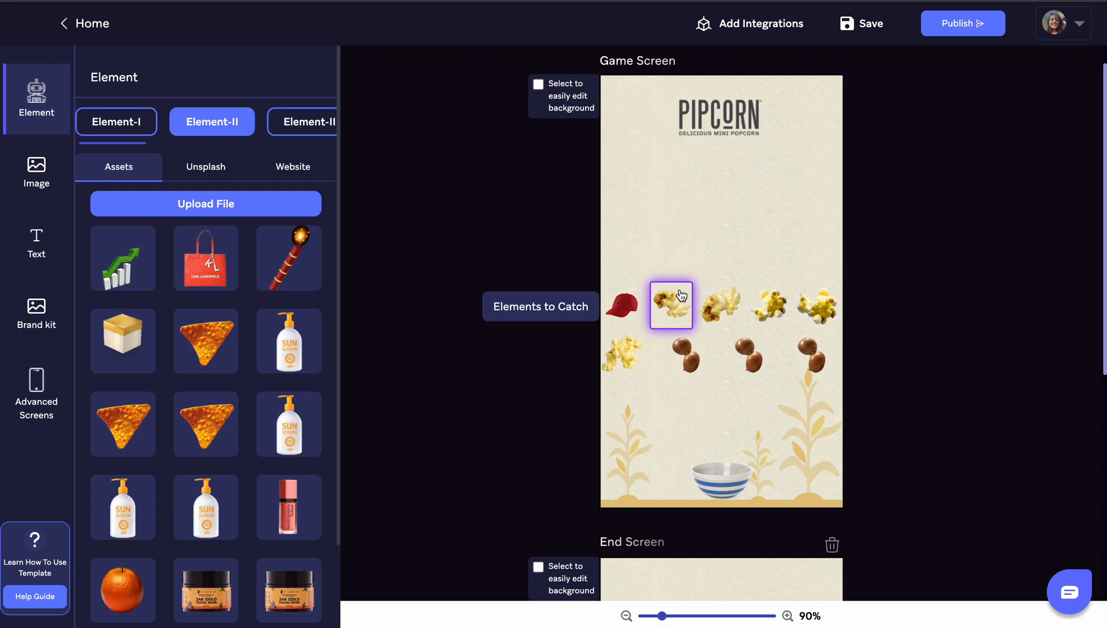
click(233, 252)
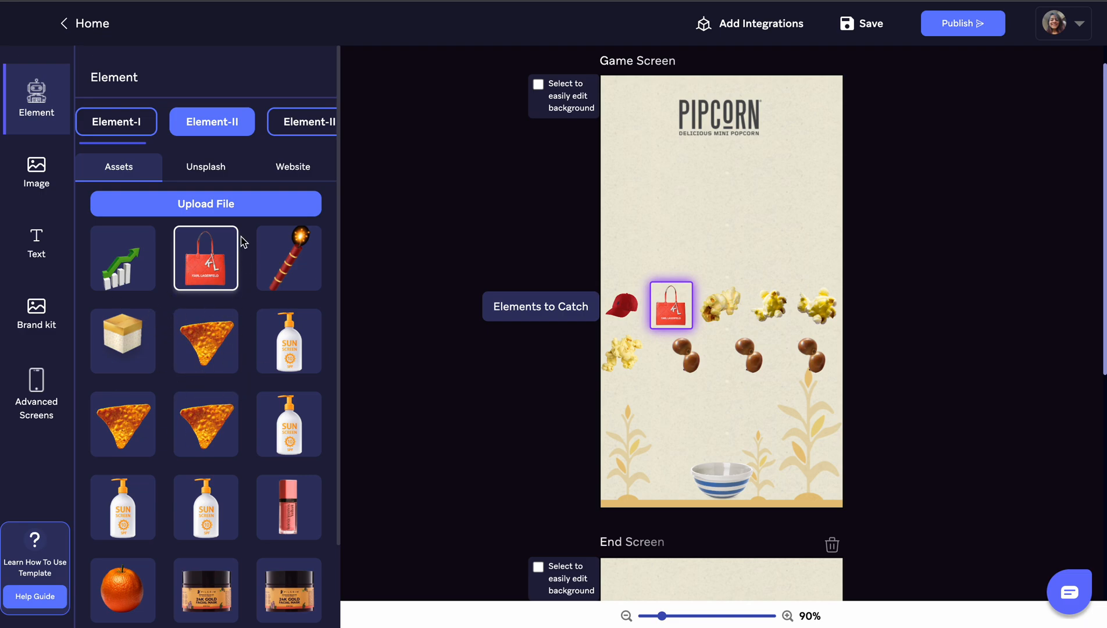
Check the Unsplash image source and the recommended image size in the upload instructions for Element-II.
click(206, 168)
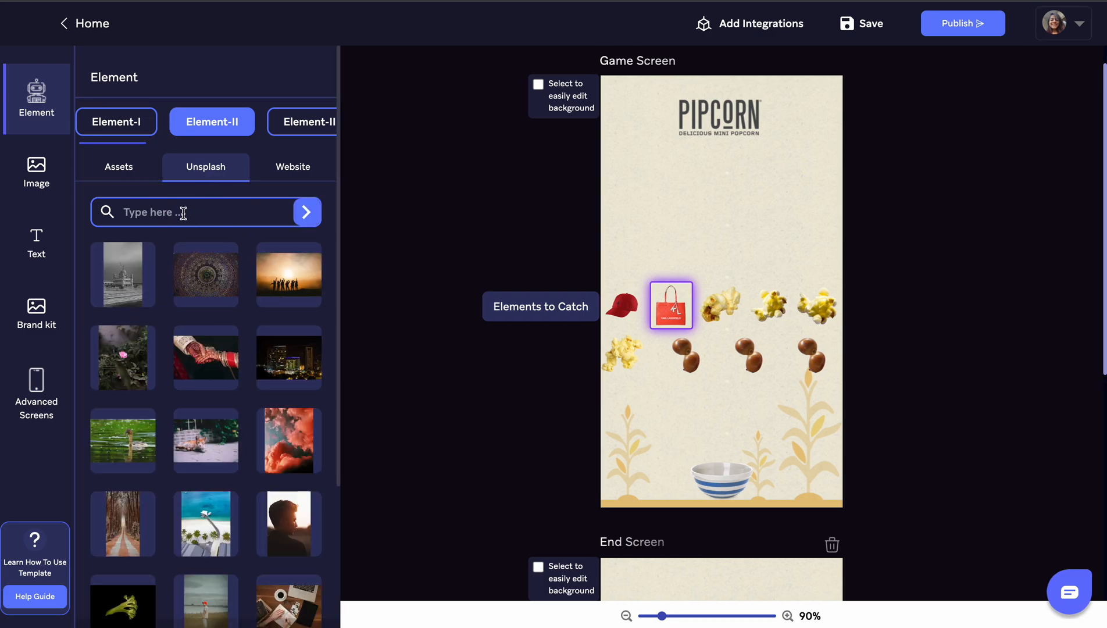
click(122, 177)
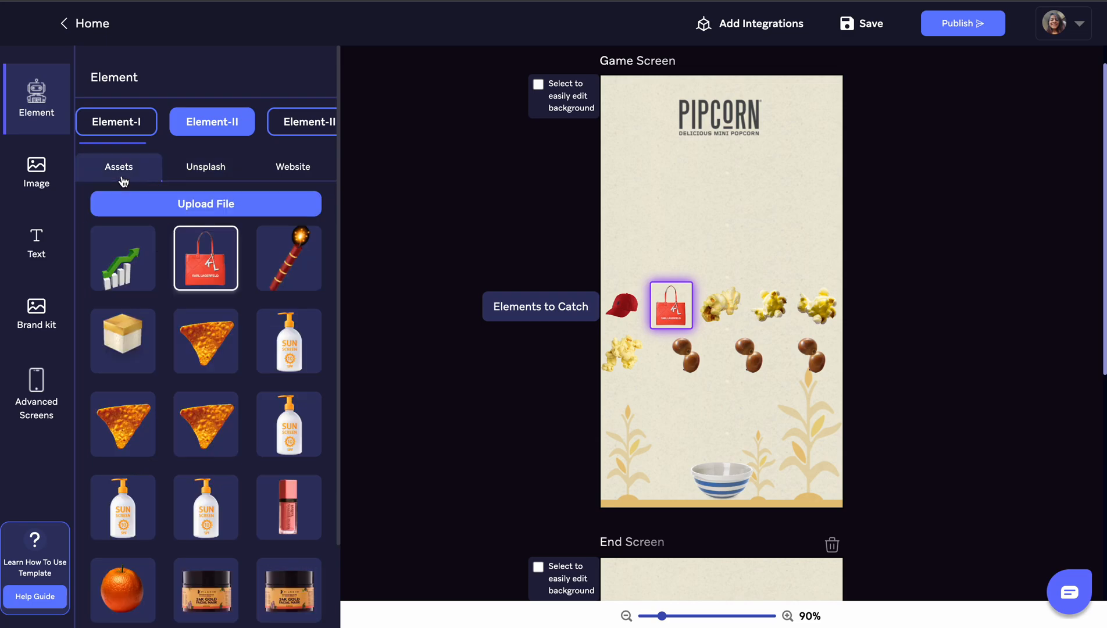
click(194, 203)
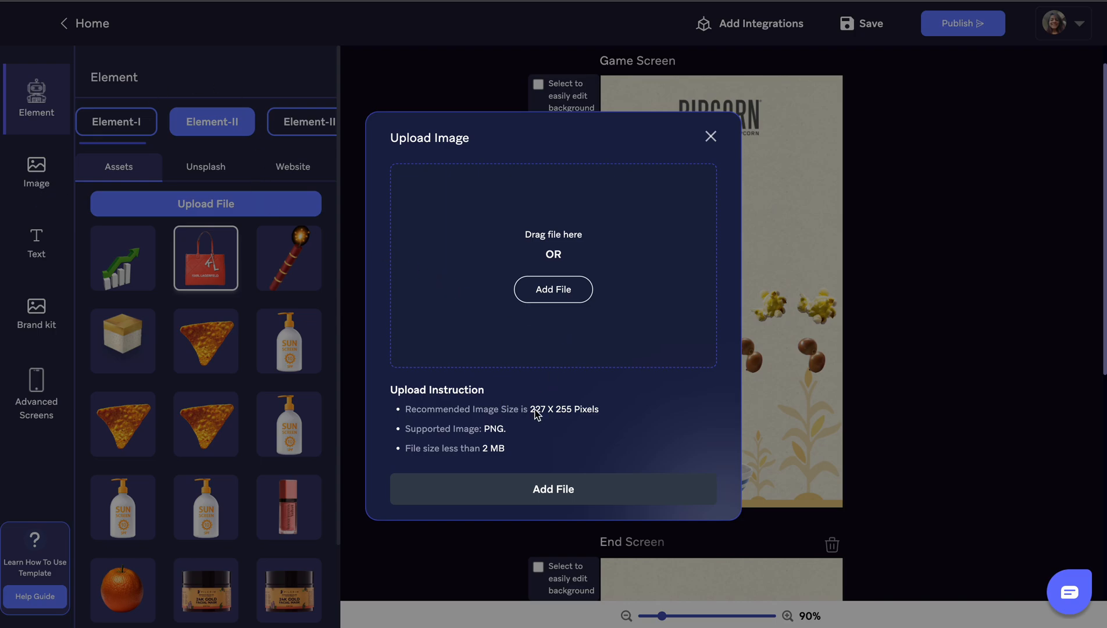
drag(604, 409, 406, 411)
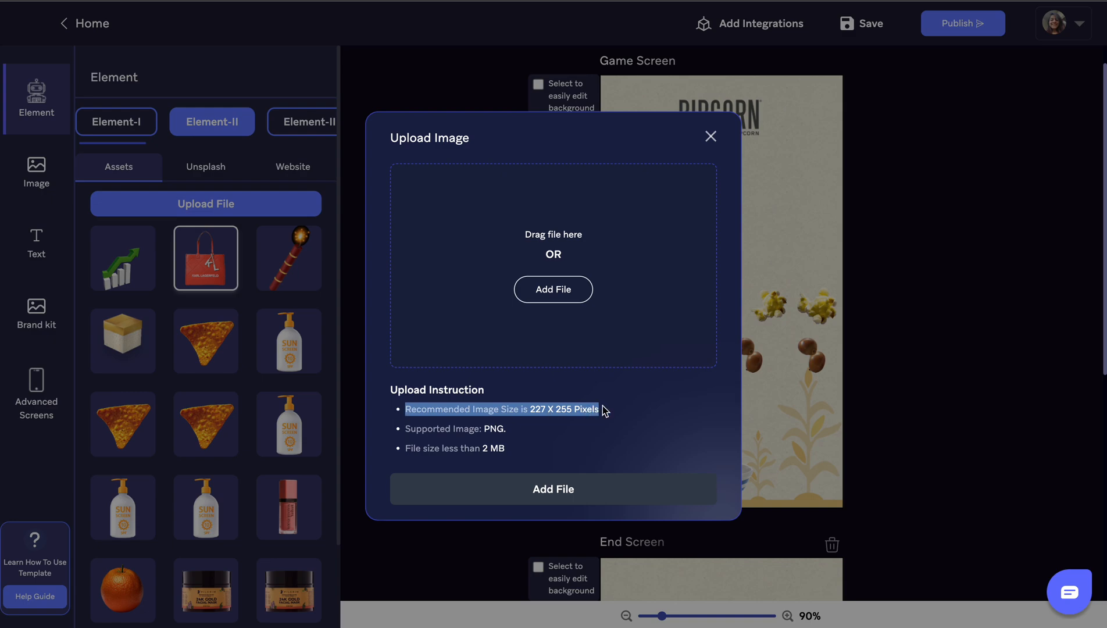
click(711, 136)
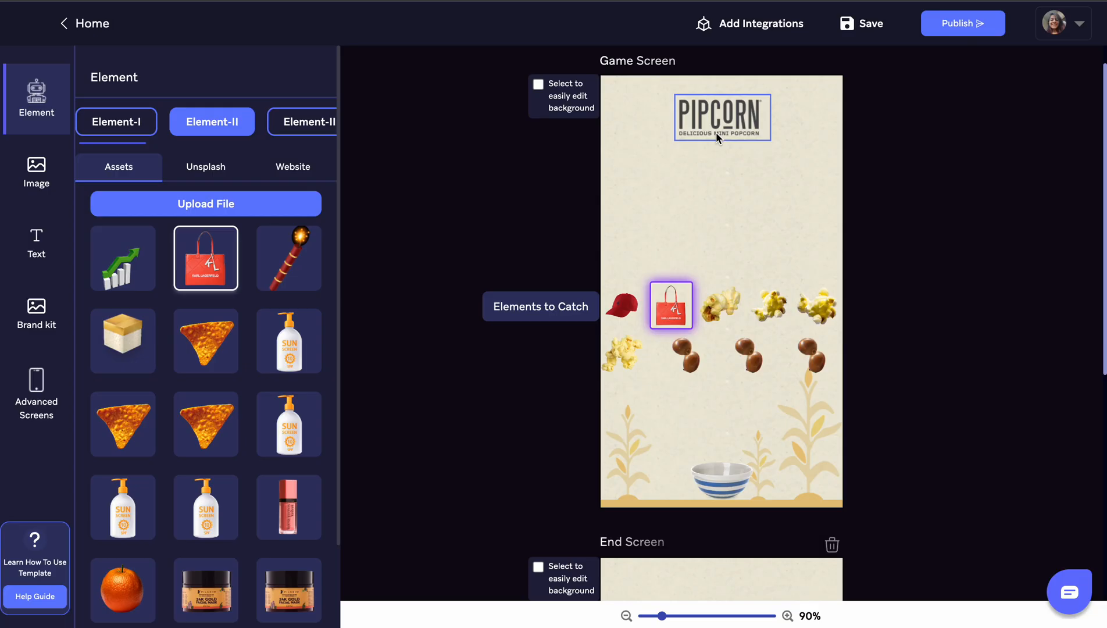
Review the replaced shopping bag and red cap among the elements to catch.
click(721, 317)
click(670, 314)
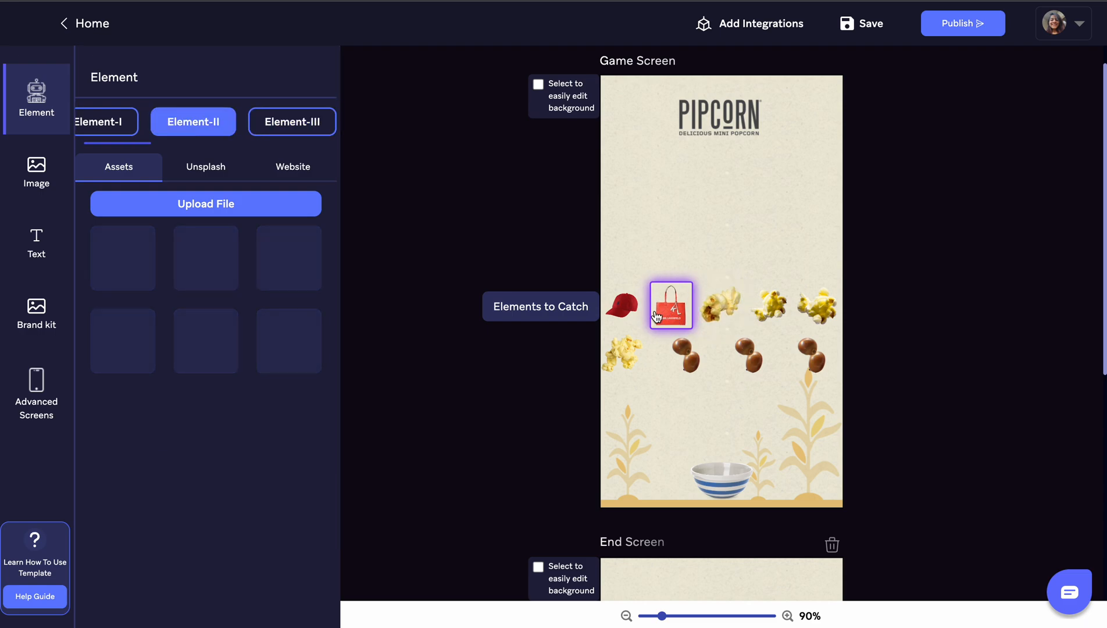
click(628, 310)
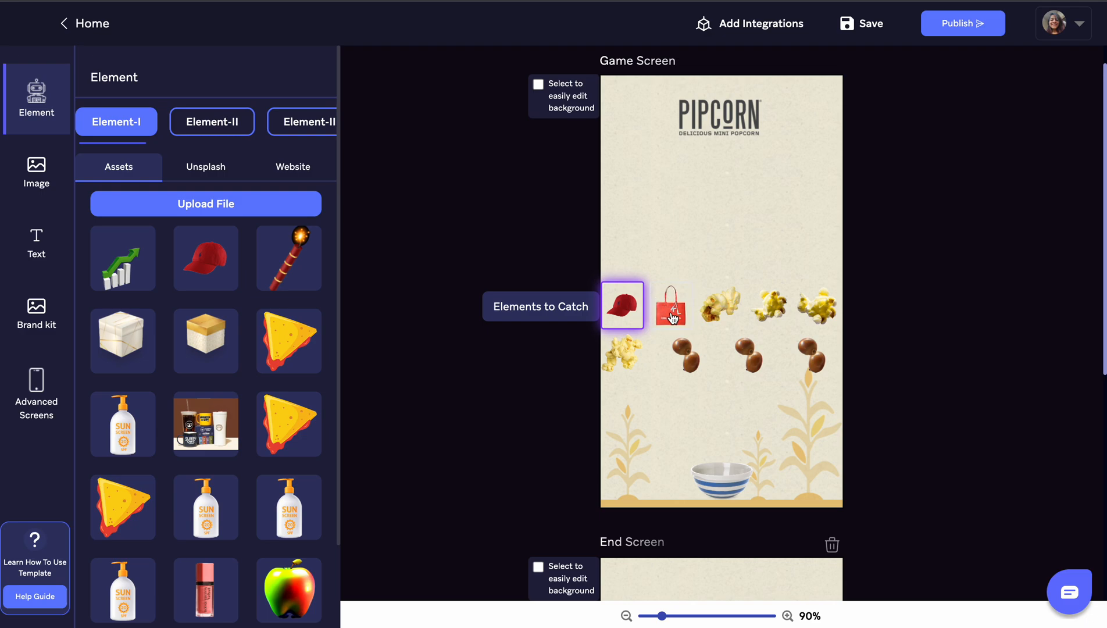
Replace the third popcorn element to catch with the perfume bottle asset.
click(672, 317)
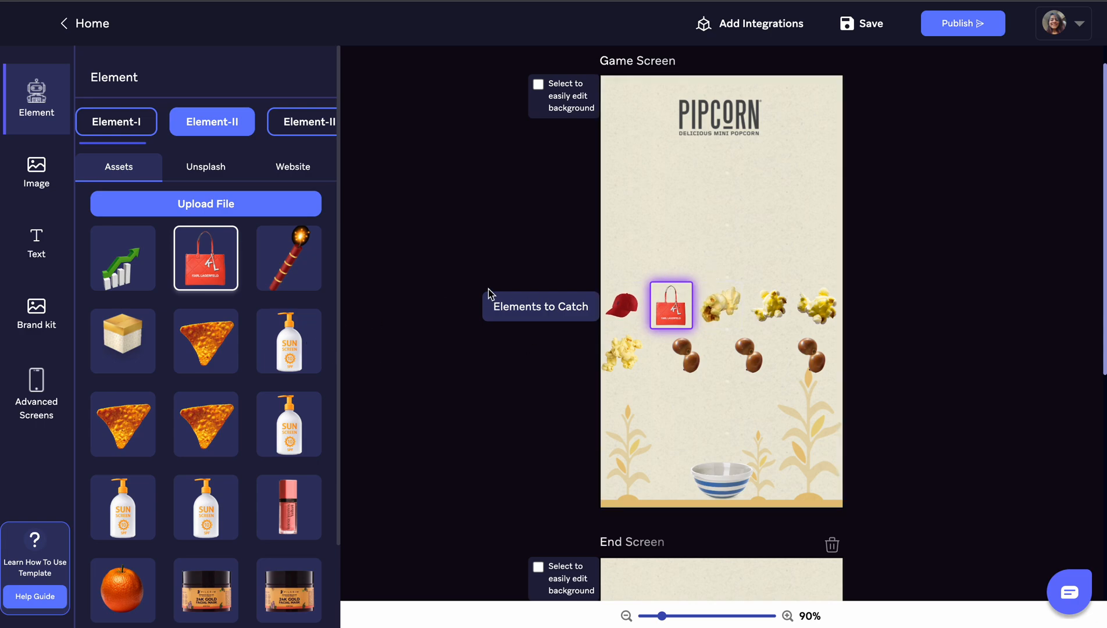
scroll(272, 462, down, 2)
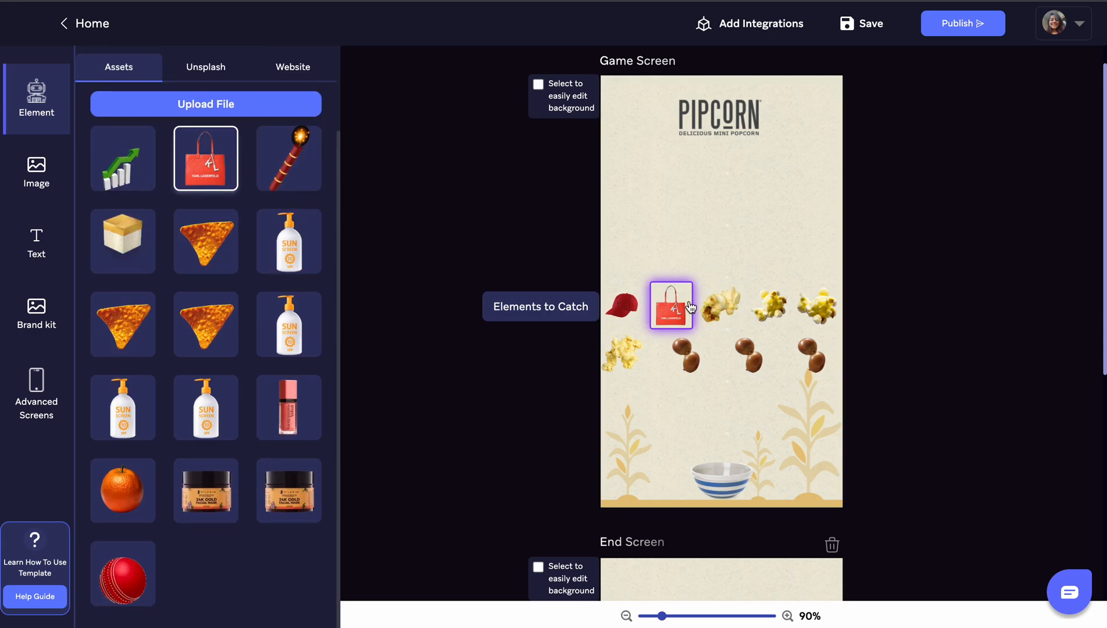
click(720, 305)
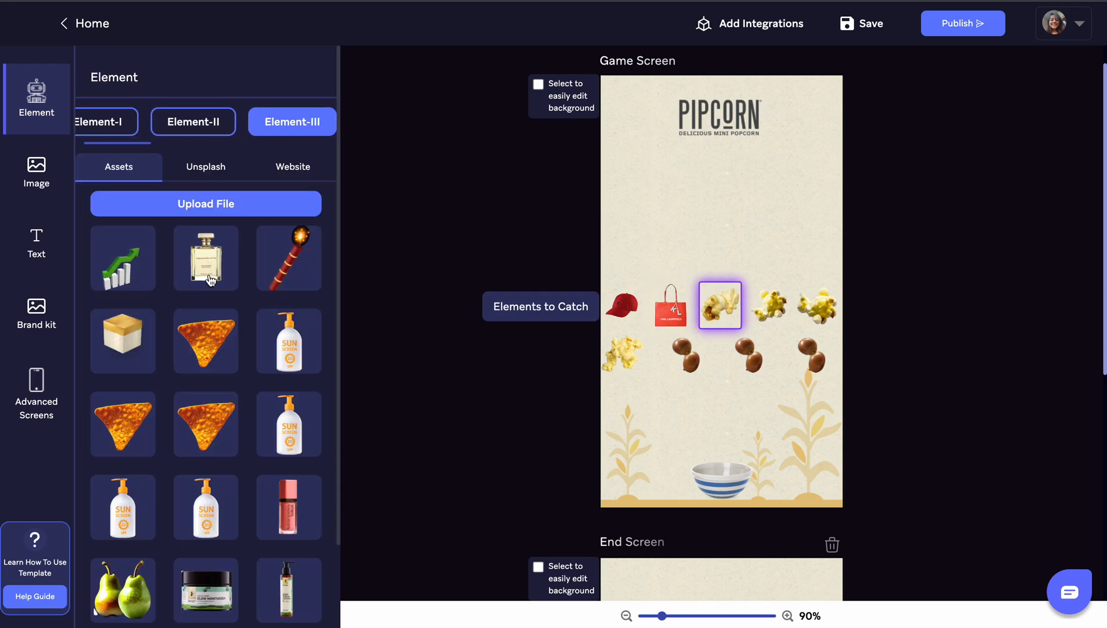
click(200, 262)
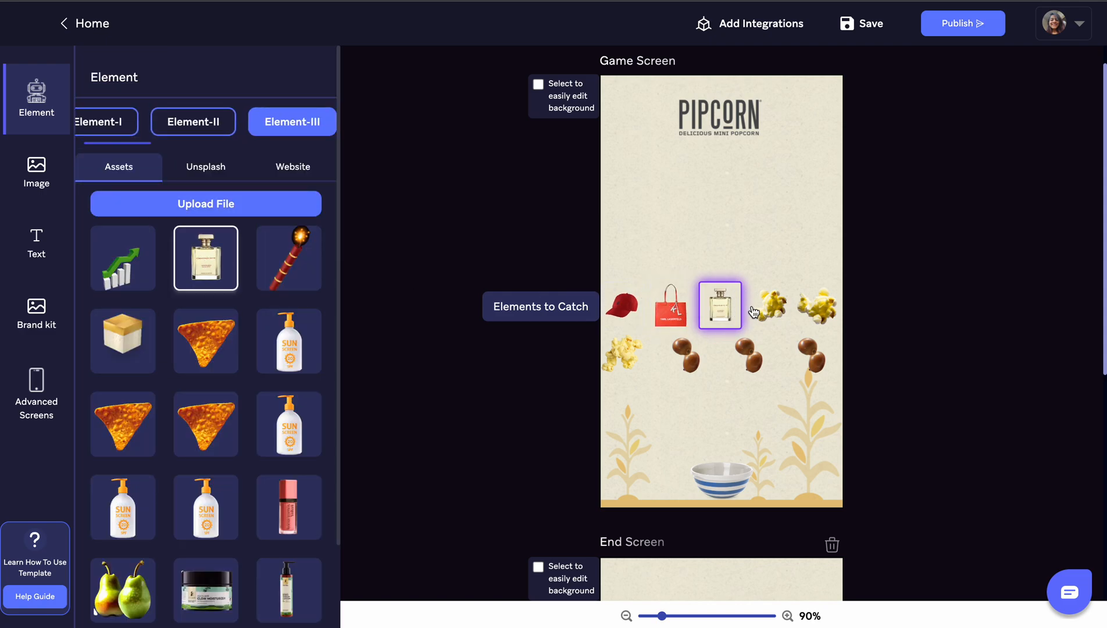
Replace the fourth popcorn element to catch with the lime-green clutch asset and the fifth with the brown wallet asset.
click(756, 305)
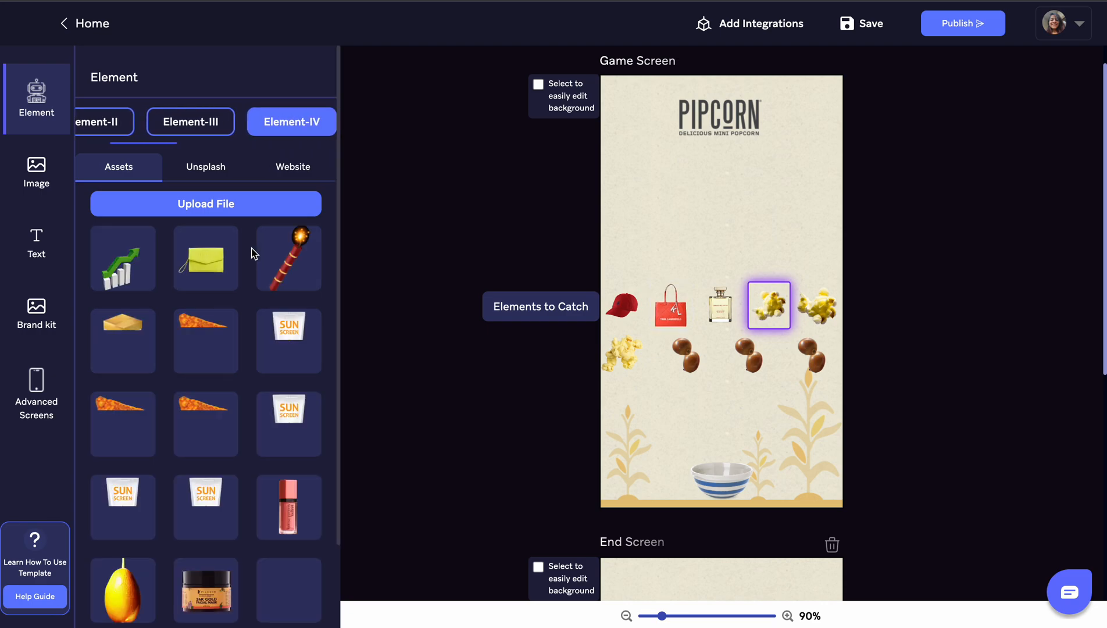
click(216, 266)
click(814, 308)
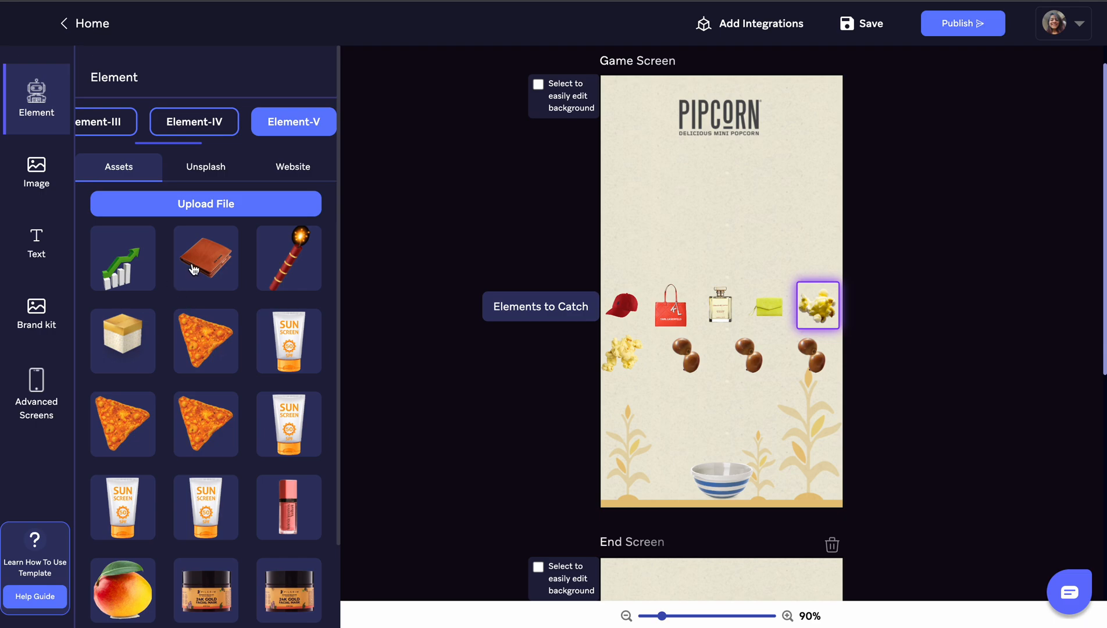
click(192, 269)
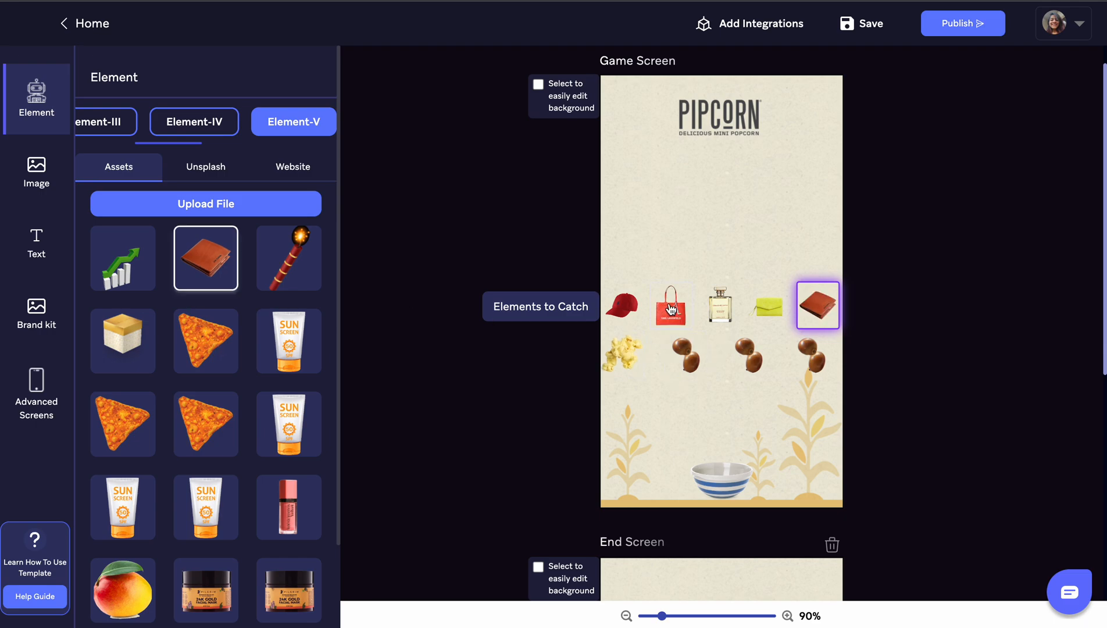
Review the assets offered for the cap, shopping bag, perfume, clutch and wallet elements to catch.
click(670, 309)
click(722, 308)
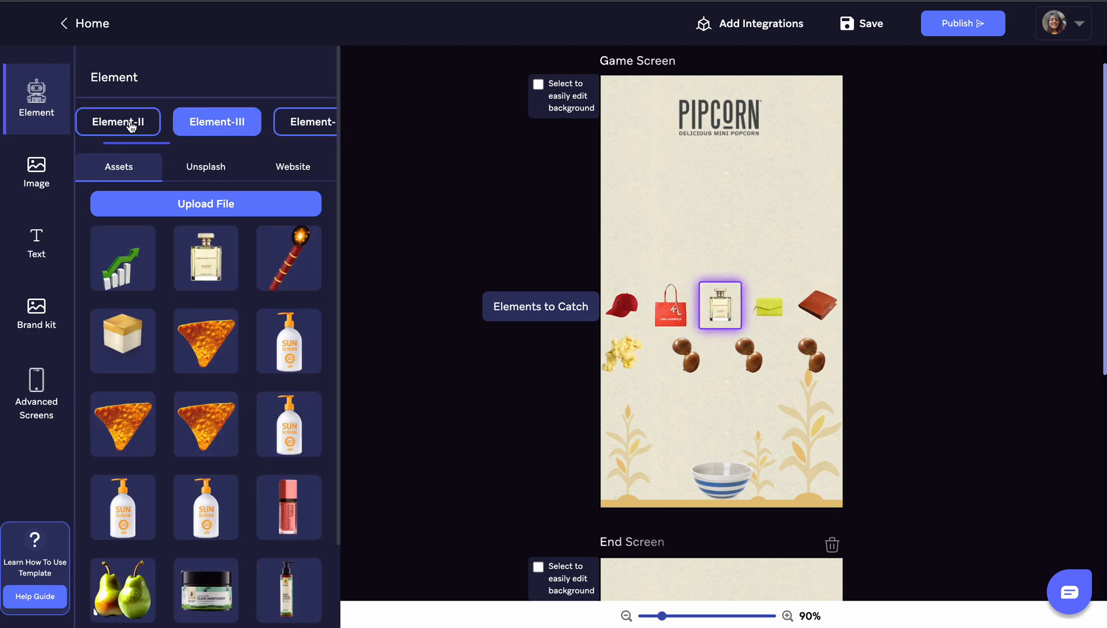
click(768, 307)
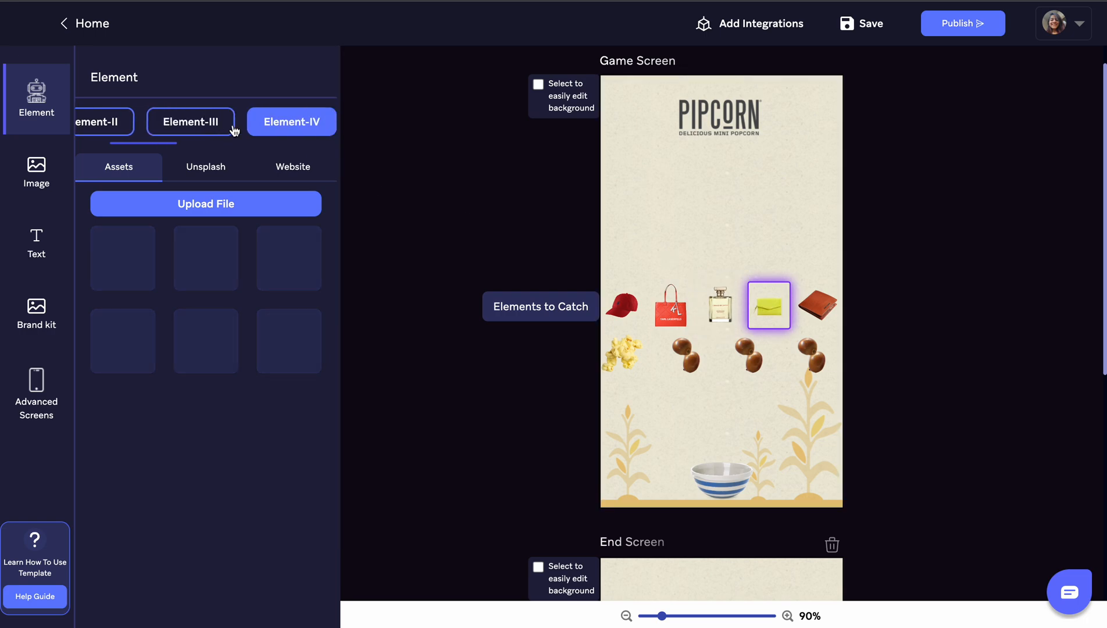
click(719, 305)
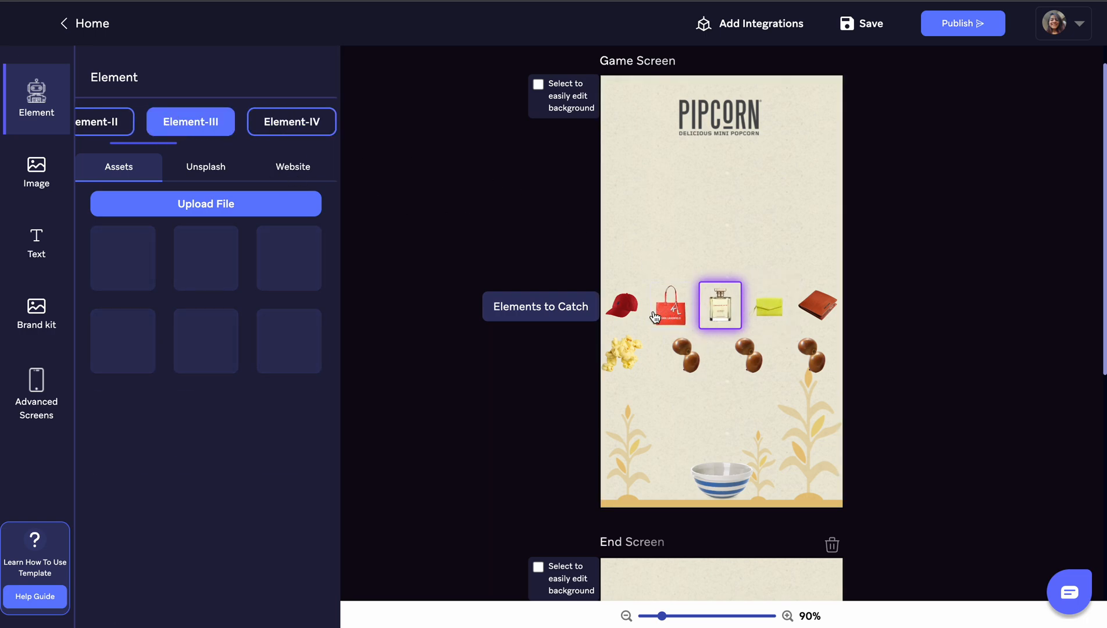
click(622, 305)
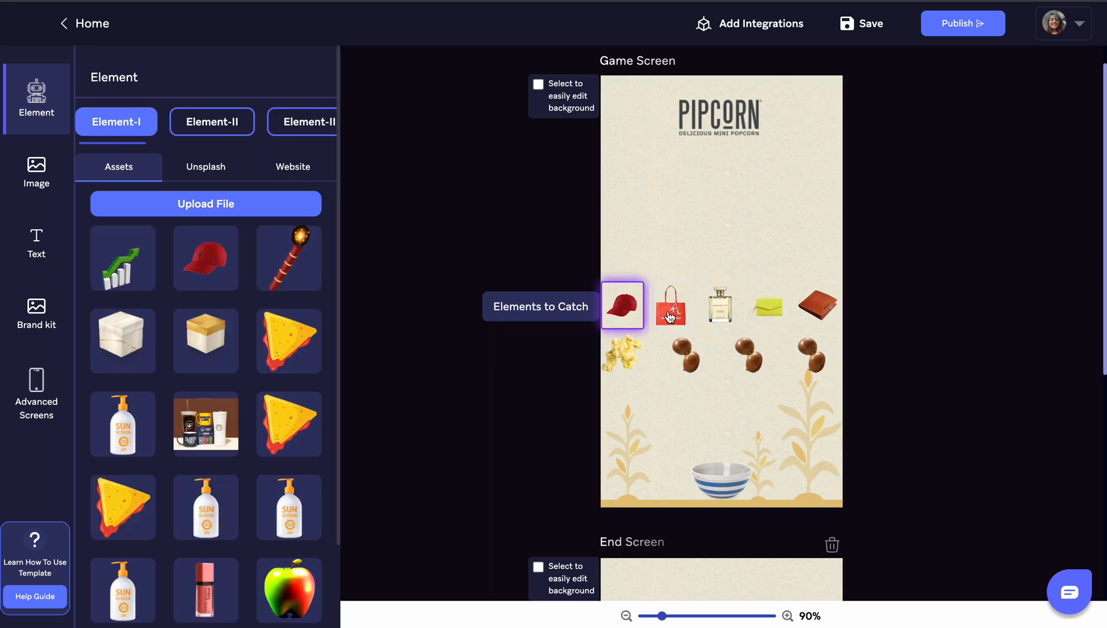
click(231, 128)
click(284, 122)
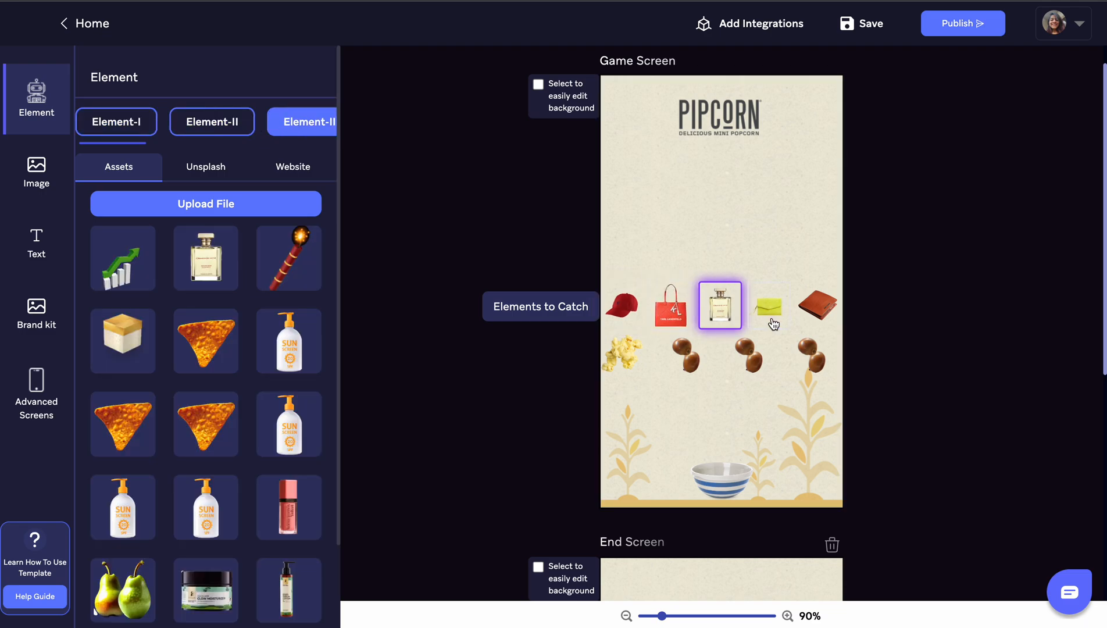
click(773, 320)
click(817, 305)
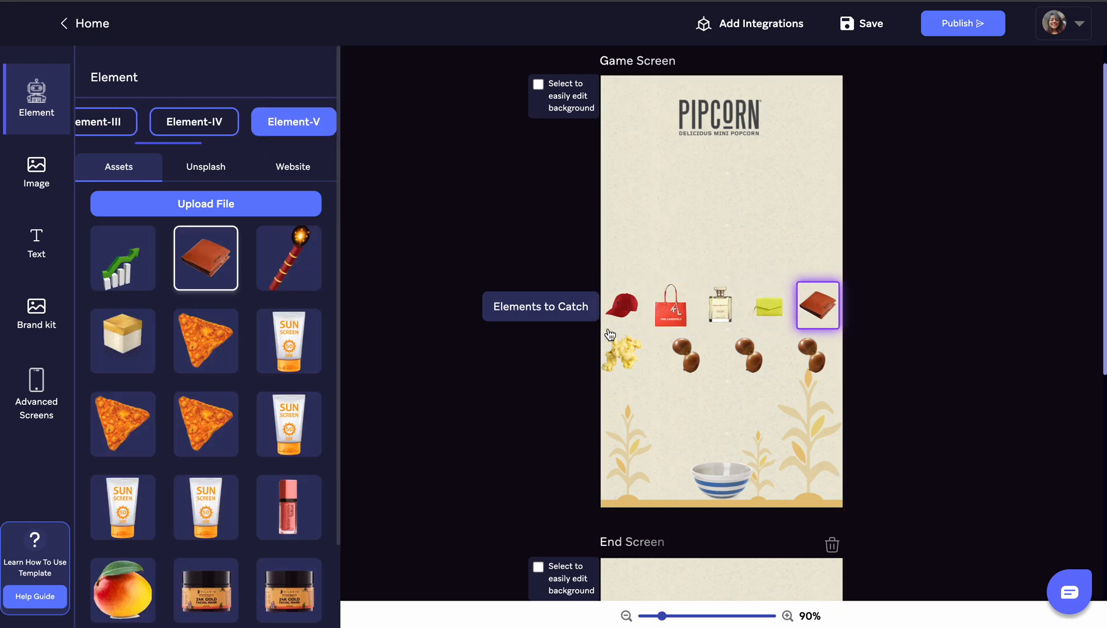
Replace the remaining popcorn element to catch, Element-VI, with the wristwatch asset.
click(631, 304)
click(621, 366)
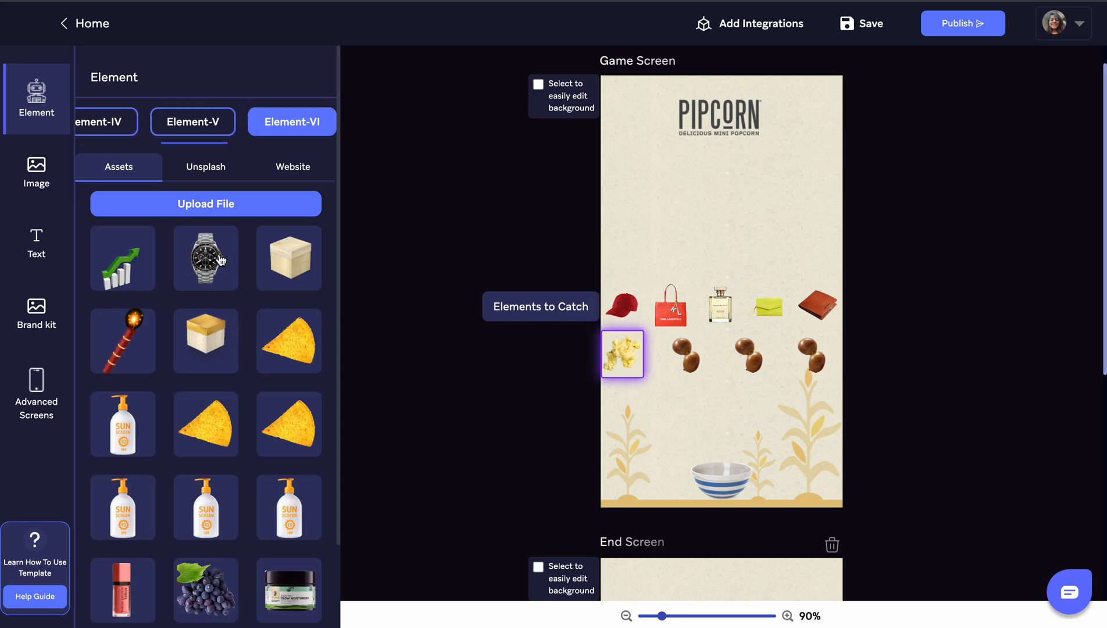
click(208, 268)
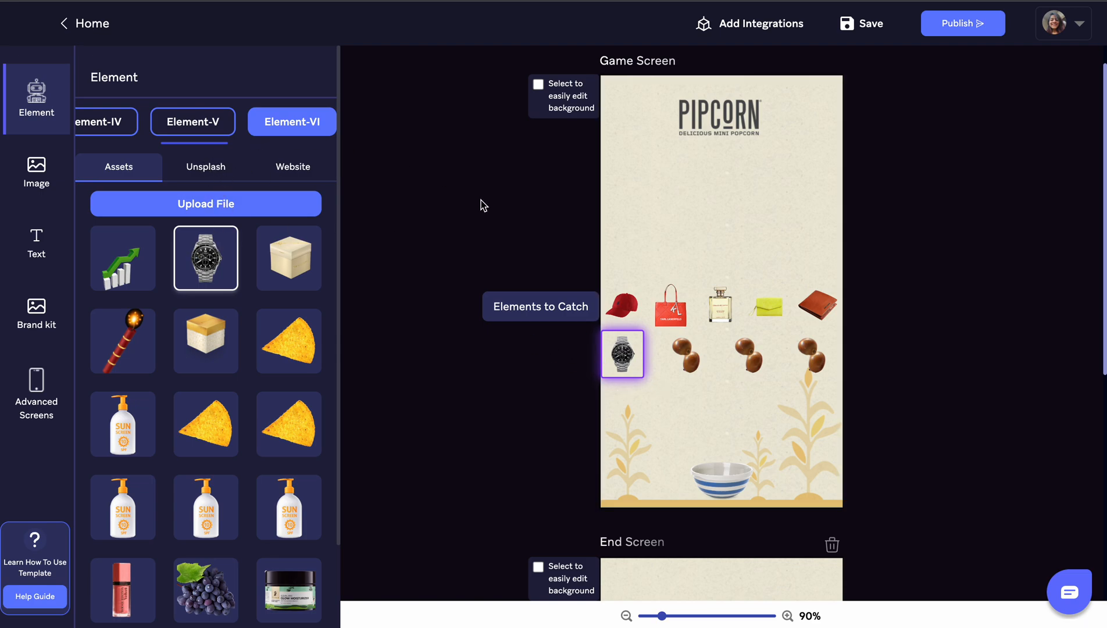
Compare the replaced elements to catch with the three chestnut negative elements.
click(671, 304)
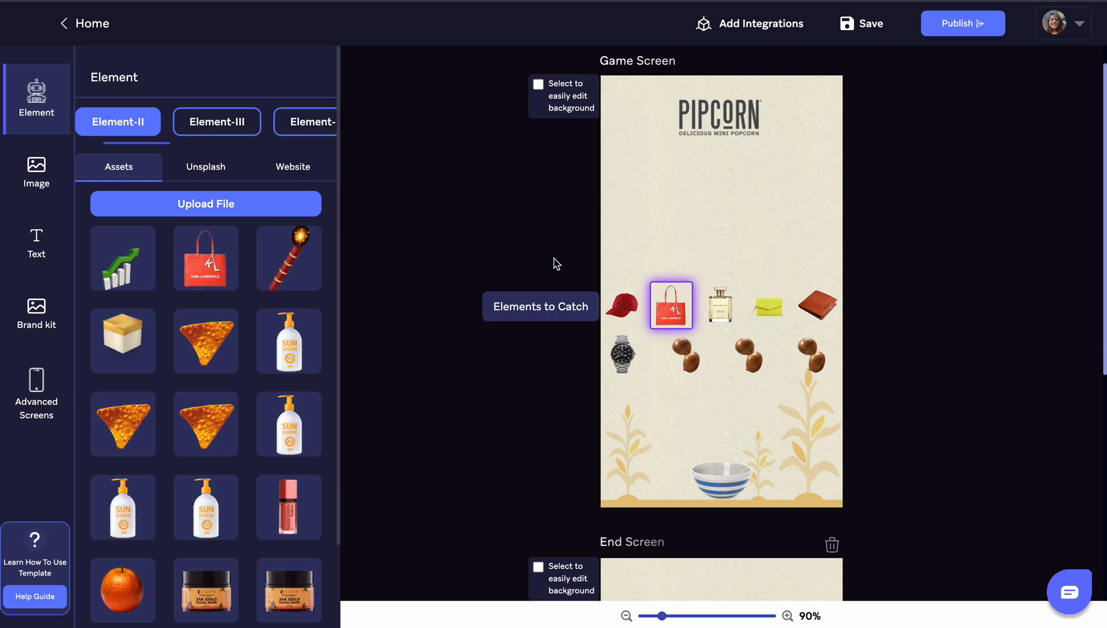
click(622, 304)
click(673, 310)
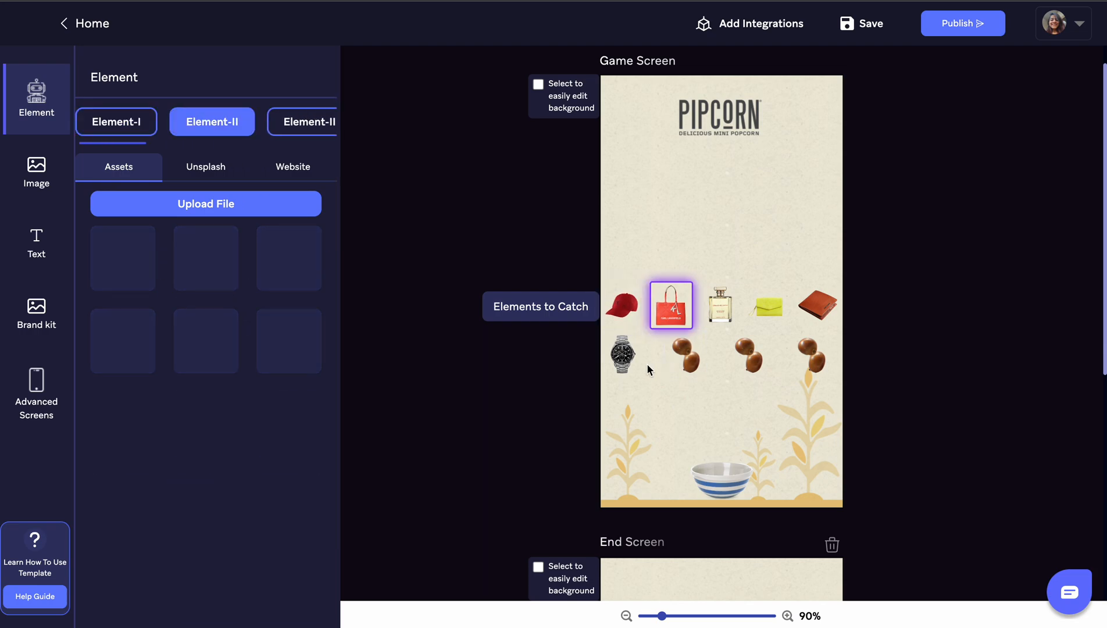
click(623, 355)
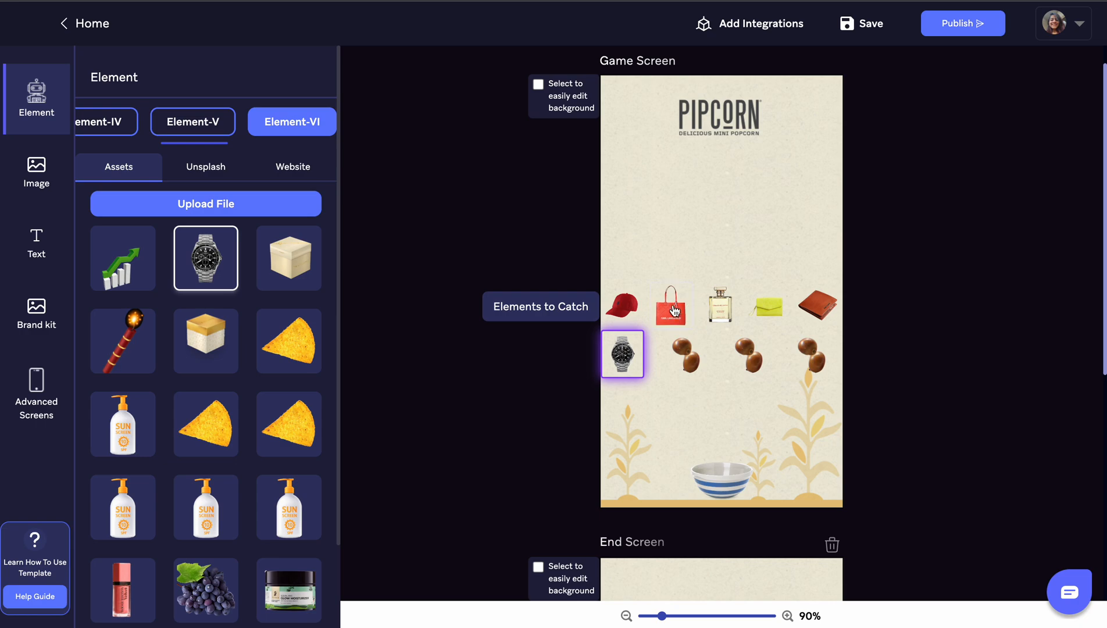
click(622, 305)
click(672, 307)
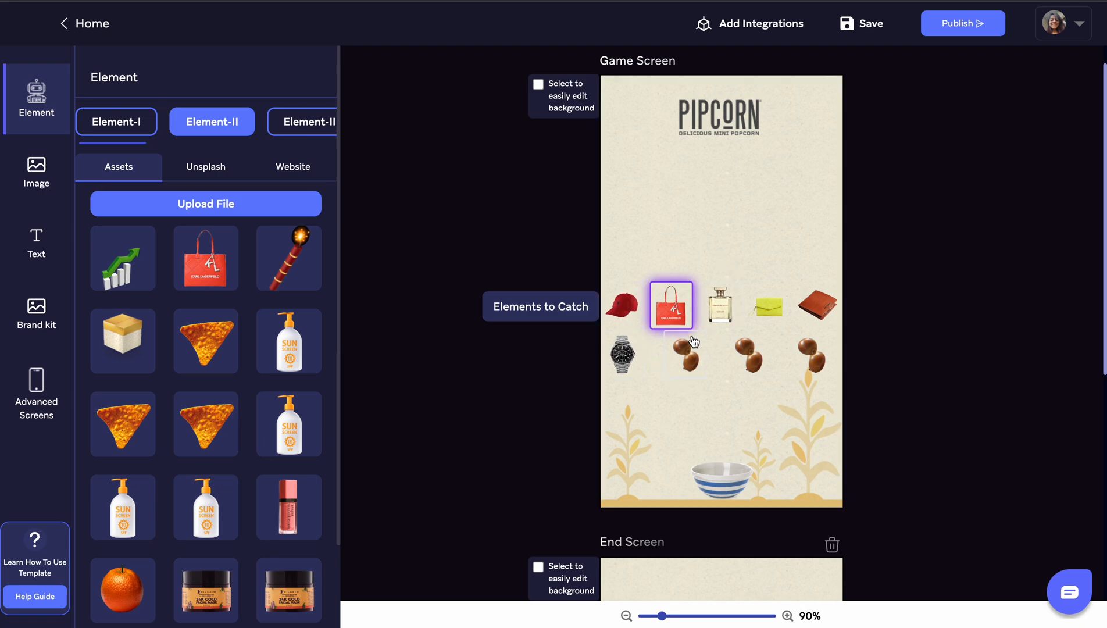
click(720, 304)
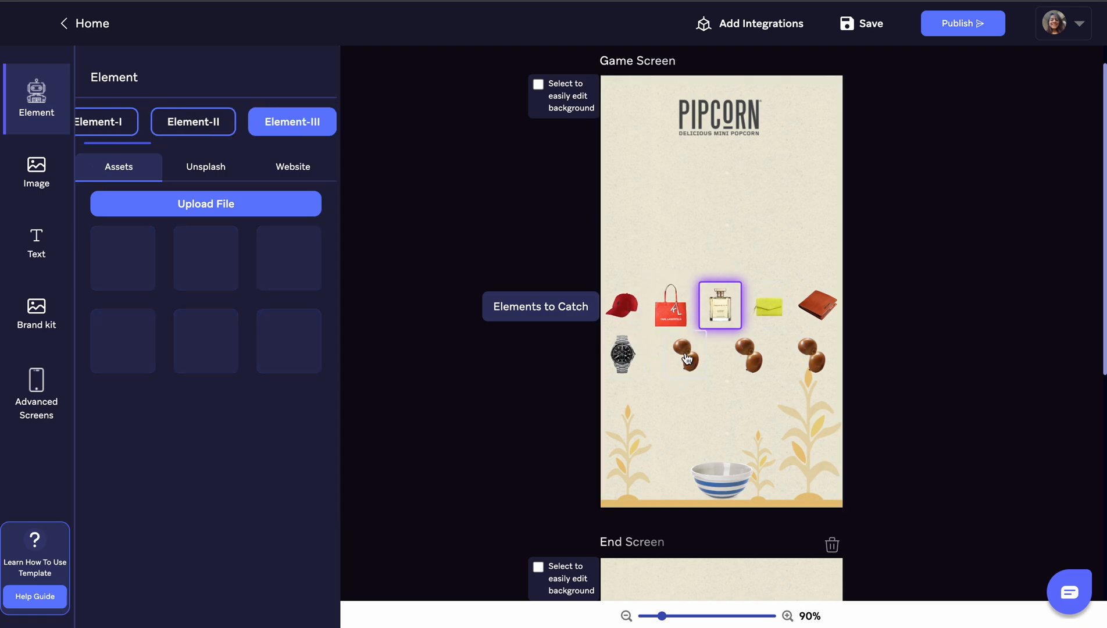
click(685, 354)
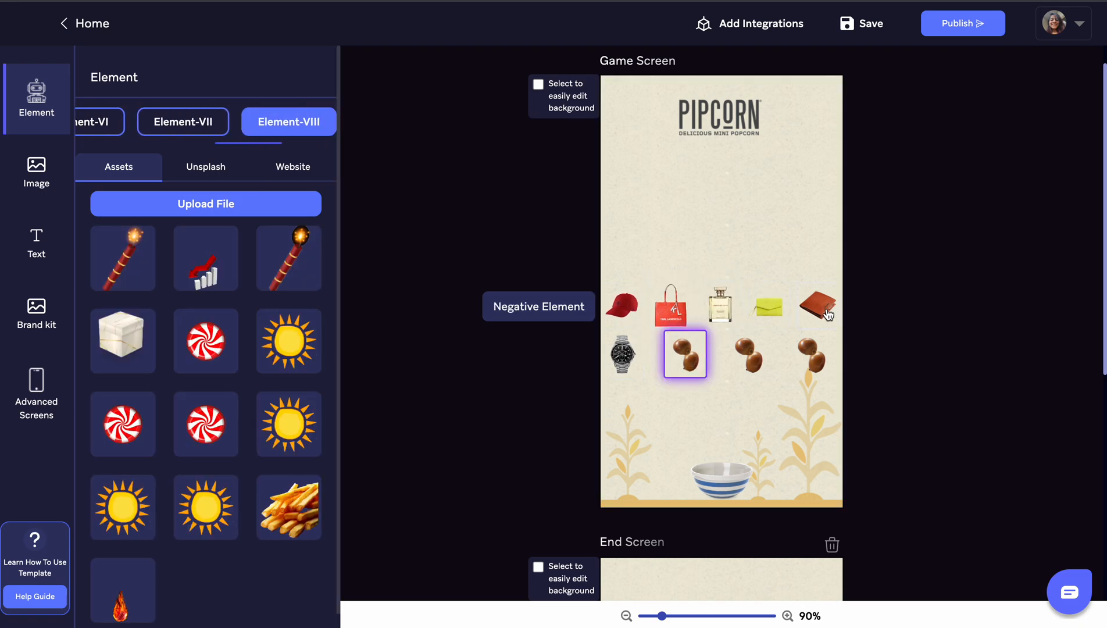
click(756, 360)
click(817, 361)
Replace the first chestnut negative element with the dark-smoke firecracker asset and the second with the bright-spark firecracker asset.
click(691, 361)
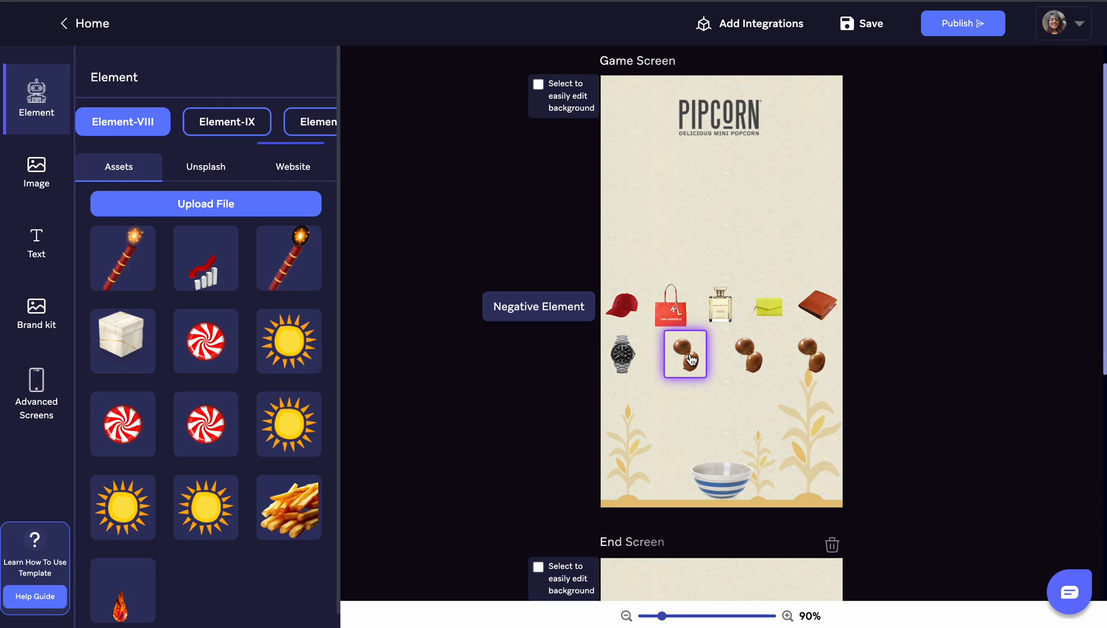
click(305, 267)
click(749, 357)
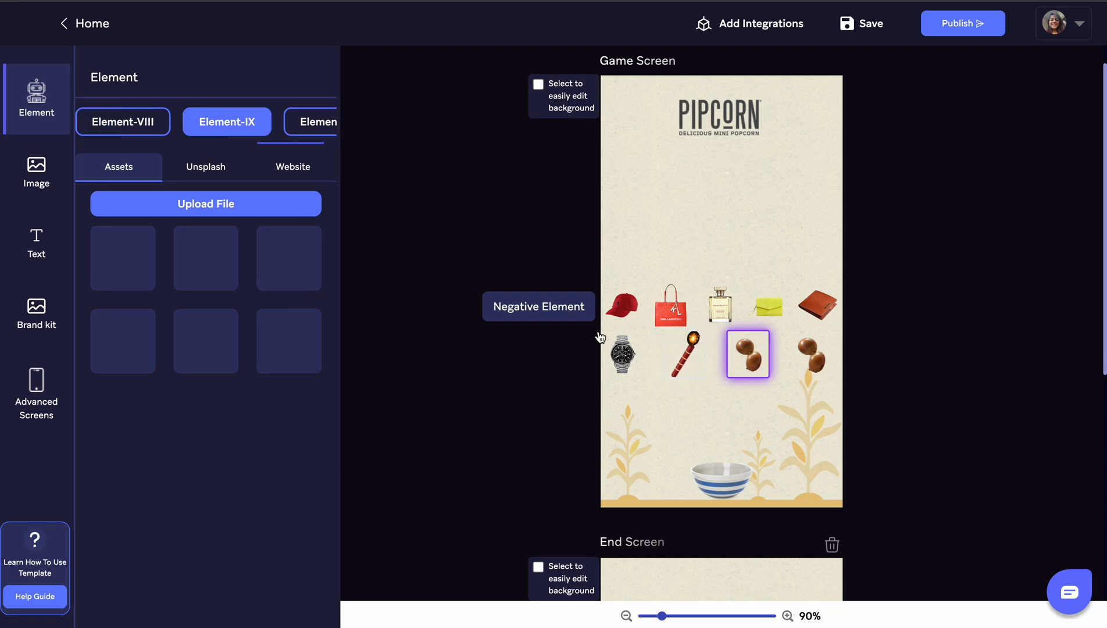
click(123, 260)
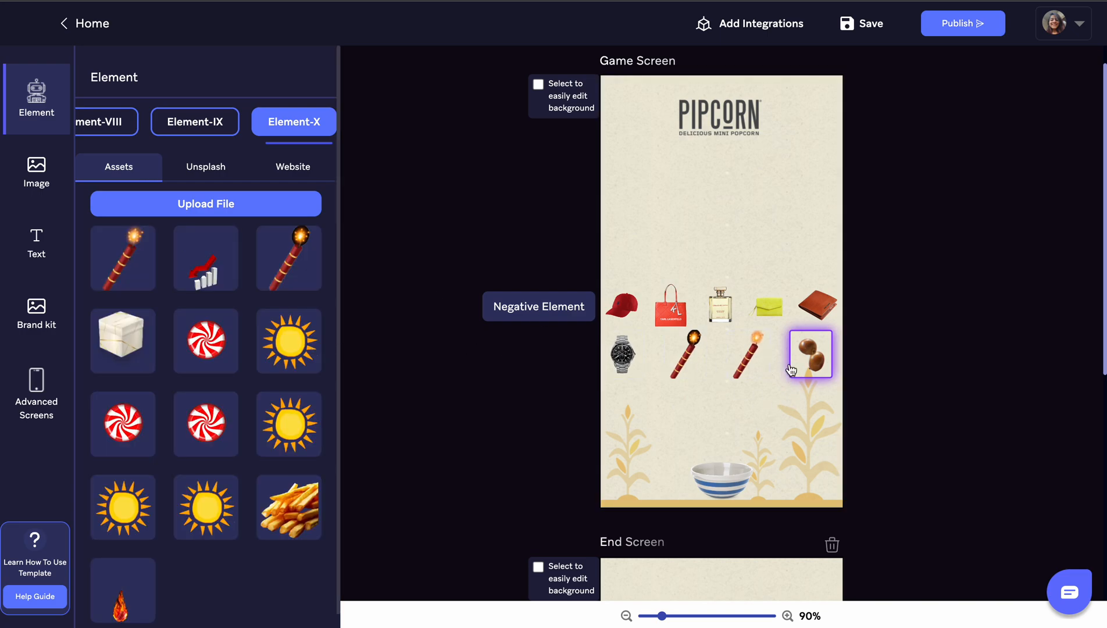
Try the peppermint candy on the third negative element before using the bright-spark firecracker there, and change the first one to the sun asset.
click(189, 344)
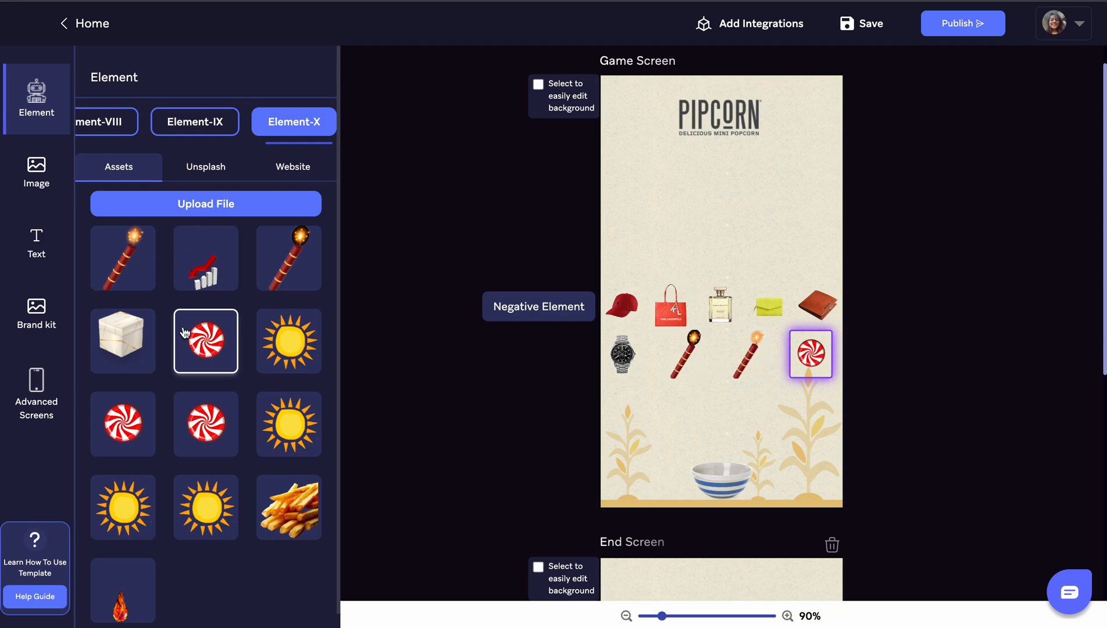
click(130, 281)
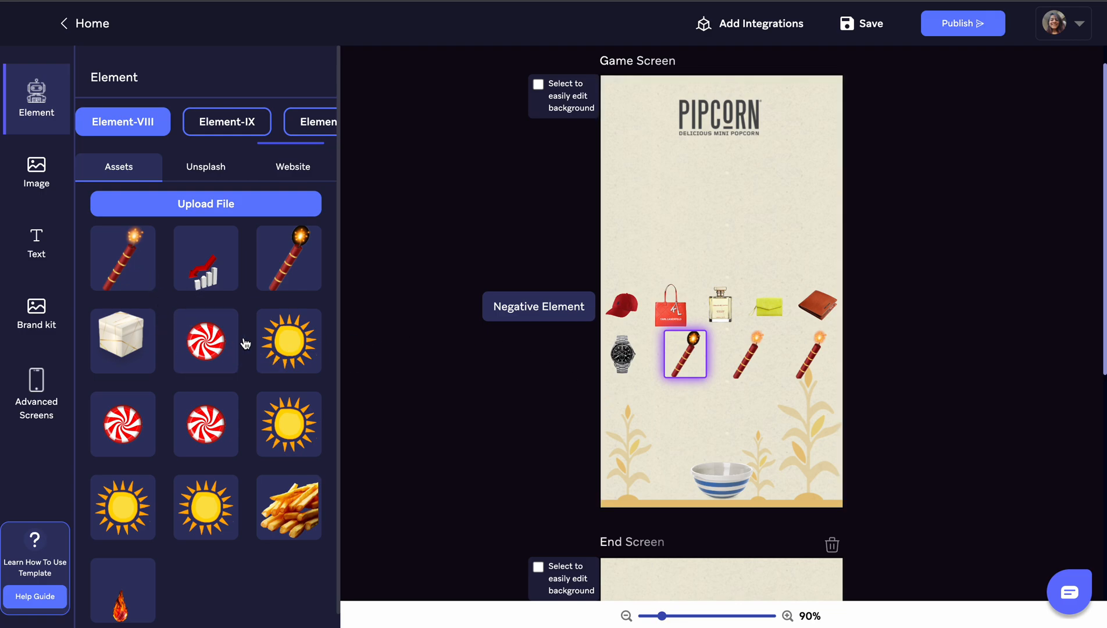
click(285, 342)
Replace the striped catching bowl on the Game Screen with the open cardboard box asset.
click(740, 499)
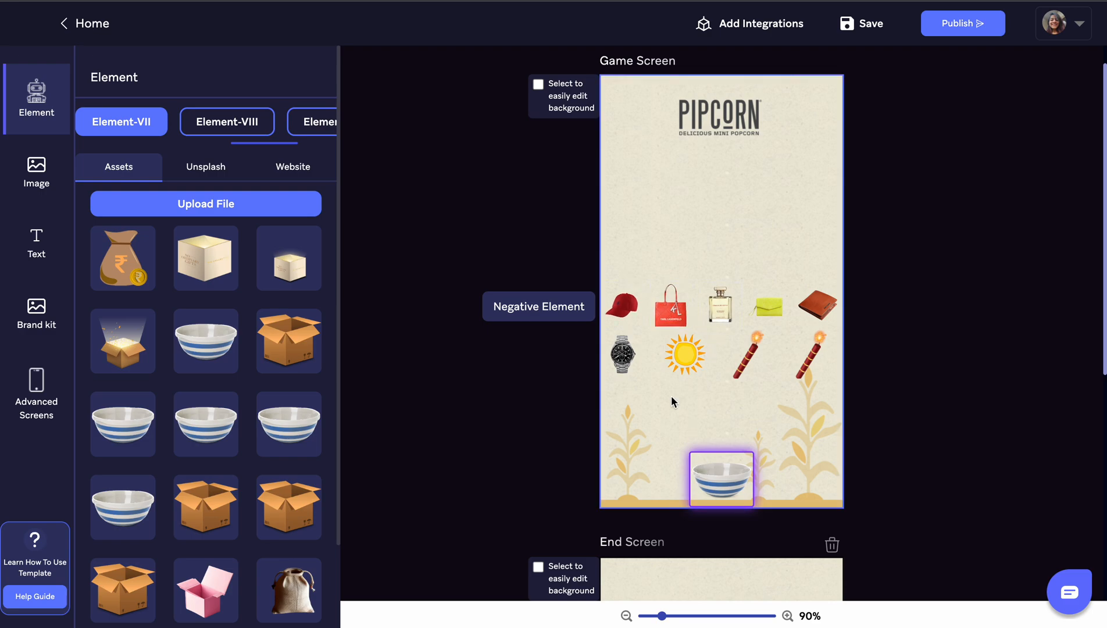
click(285, 498)
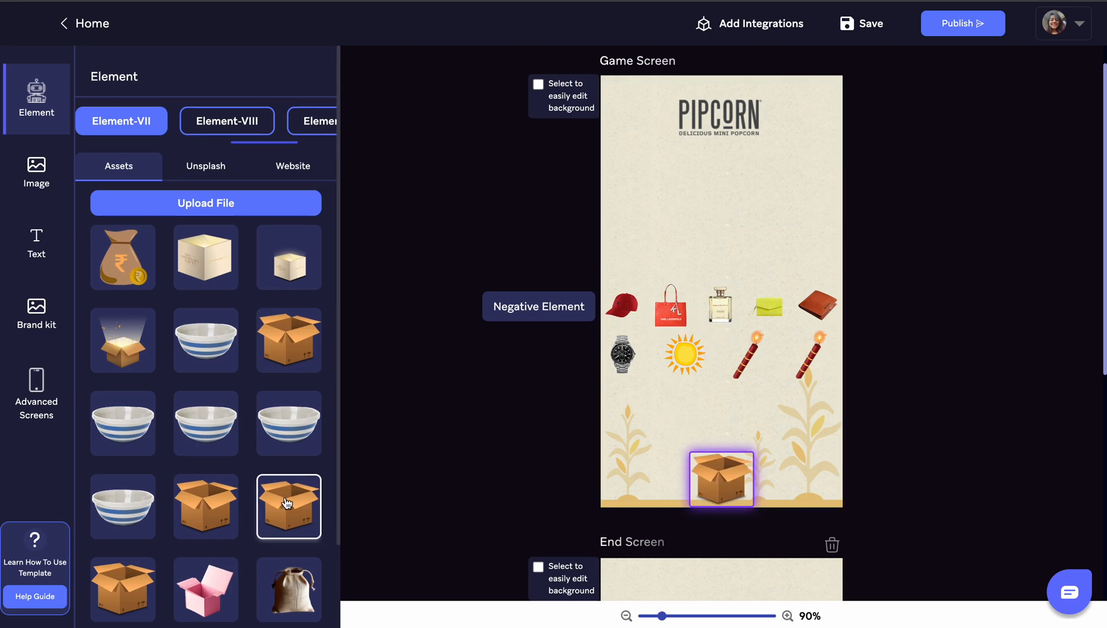
Check the recommended image size in the upload instructions for the catching container, Element-VII.
scroll(202, 118, down, 1)
click(187, 194)
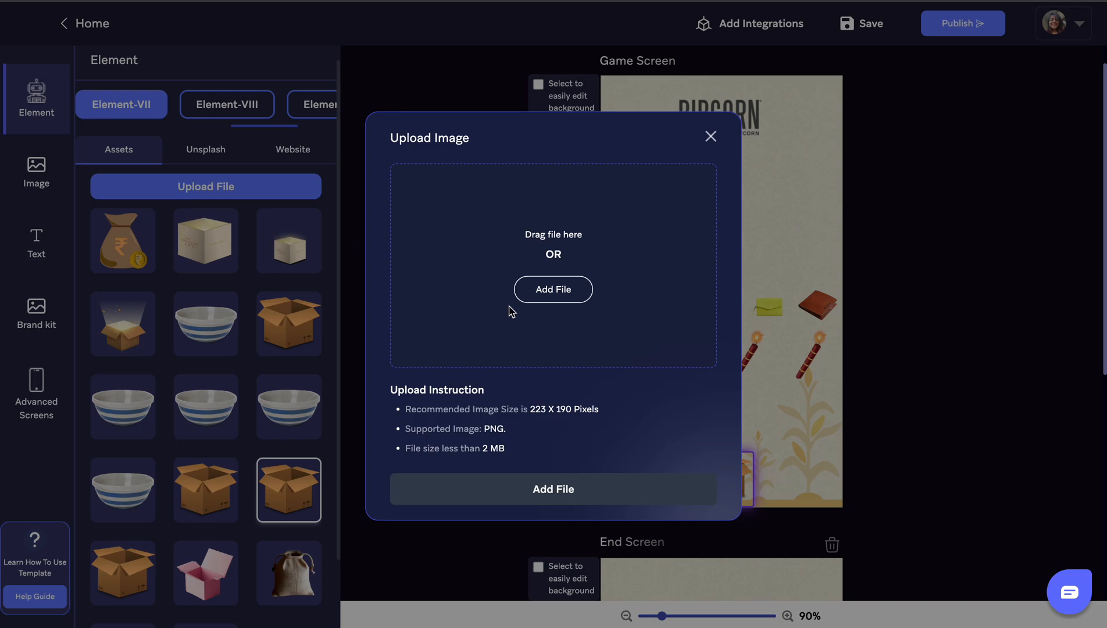
drag(525, 415, 591, 419)
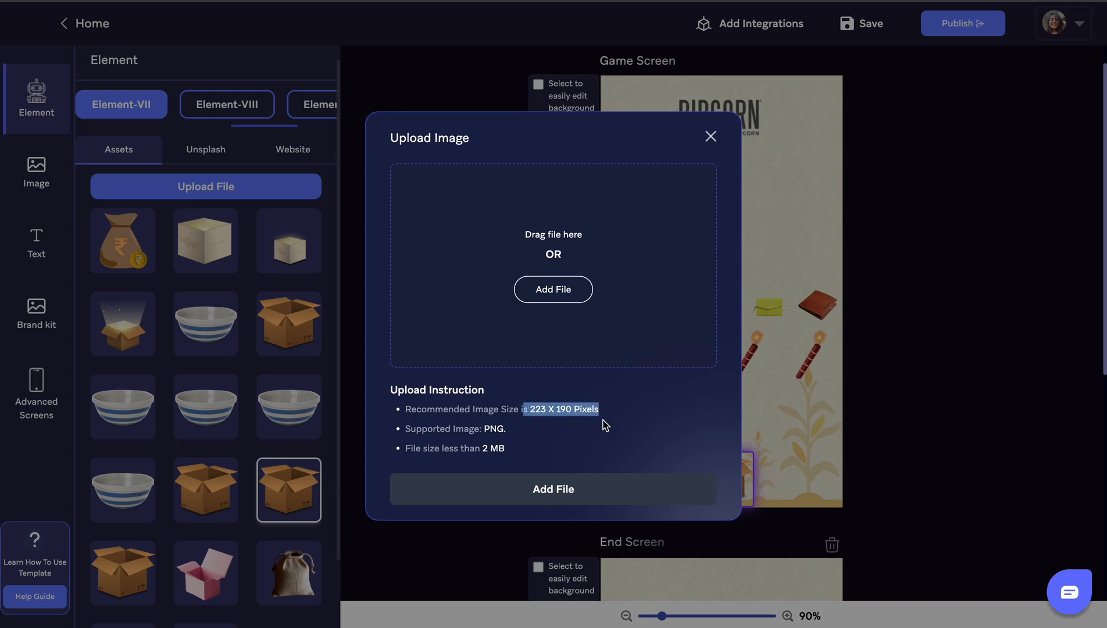
click(714, 153)
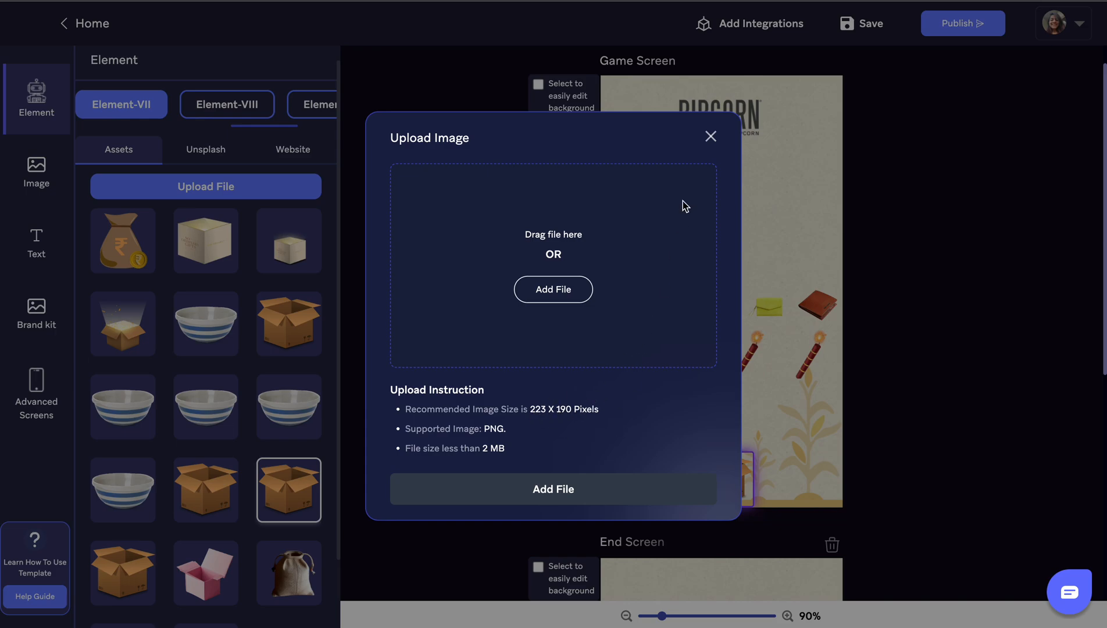
click(710, 136)
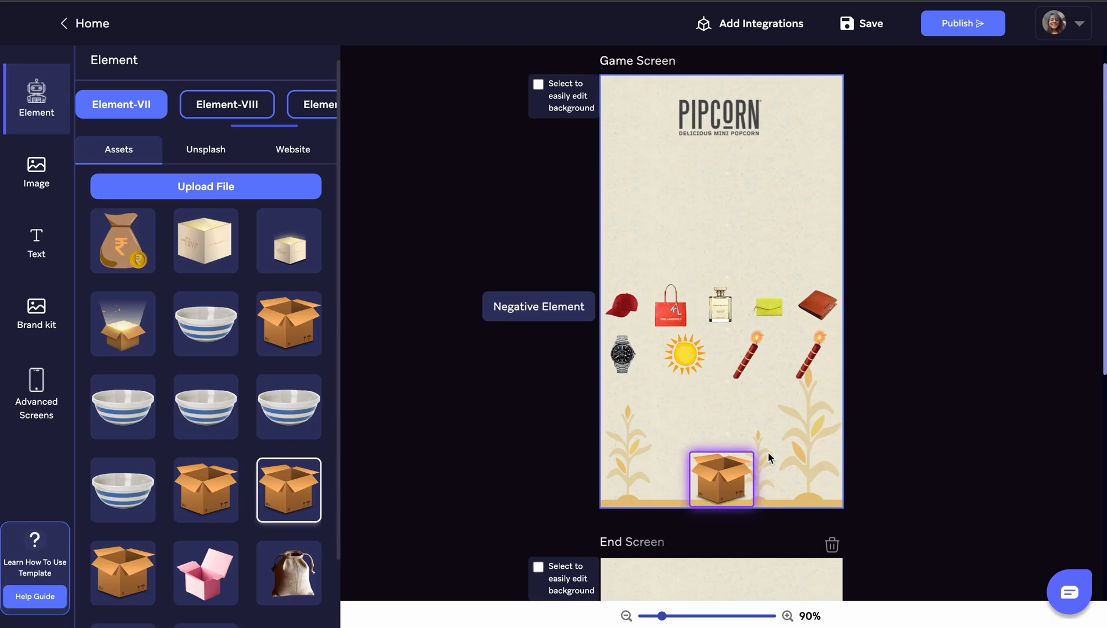
Review the shopping bag, perfume, clutch and wallet once more among the elements to catch.
click(671, 307)
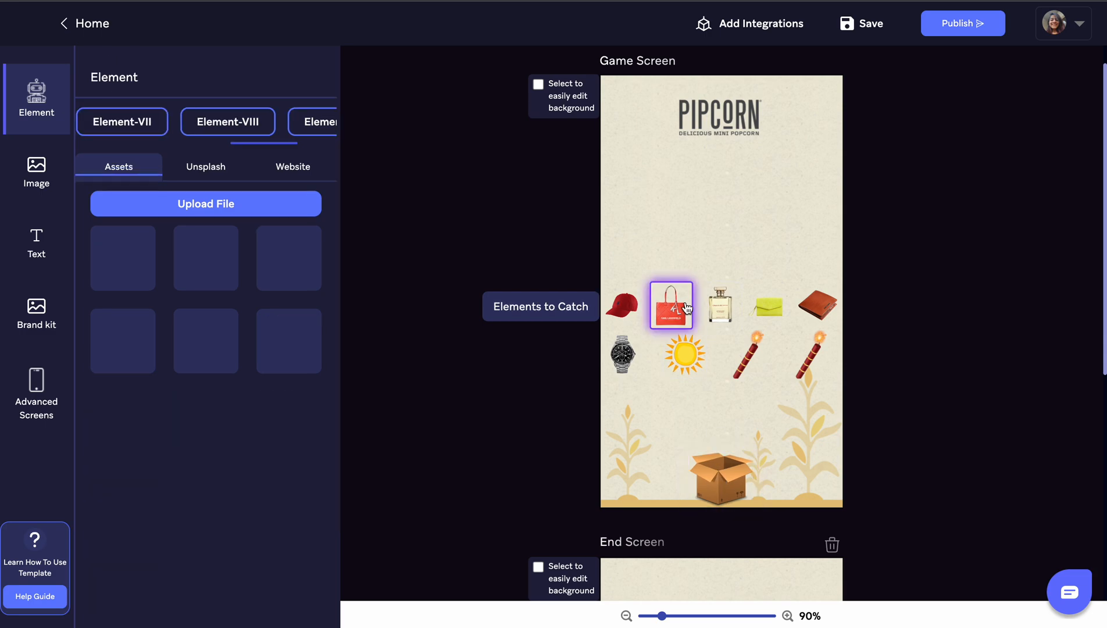
click(721, 309)
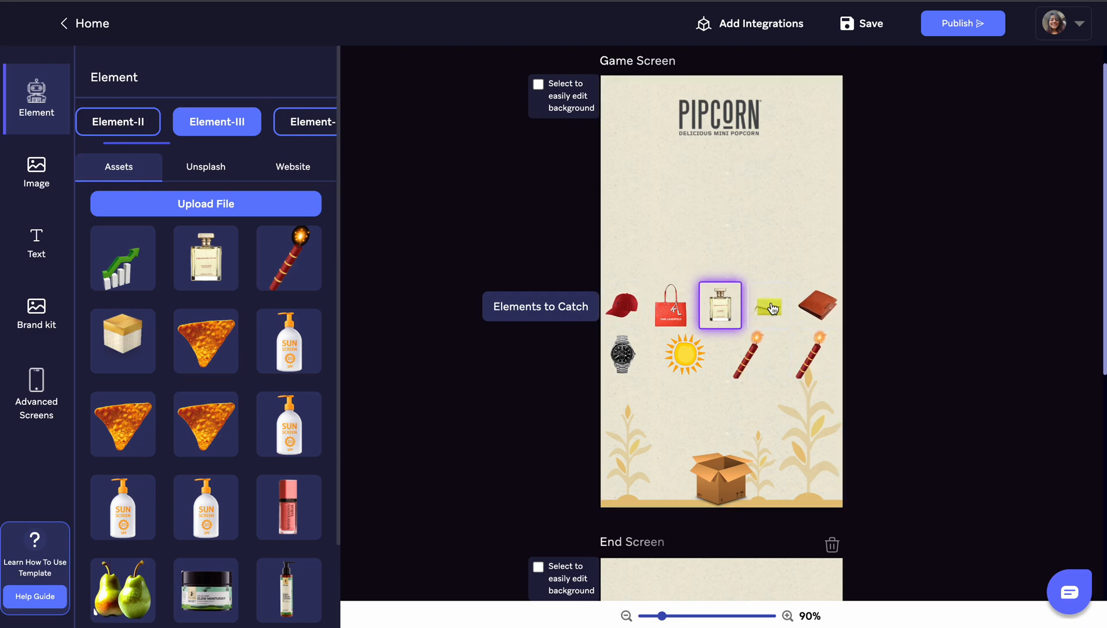
click(821, 303)
click(769, 307)
click(720, 305)
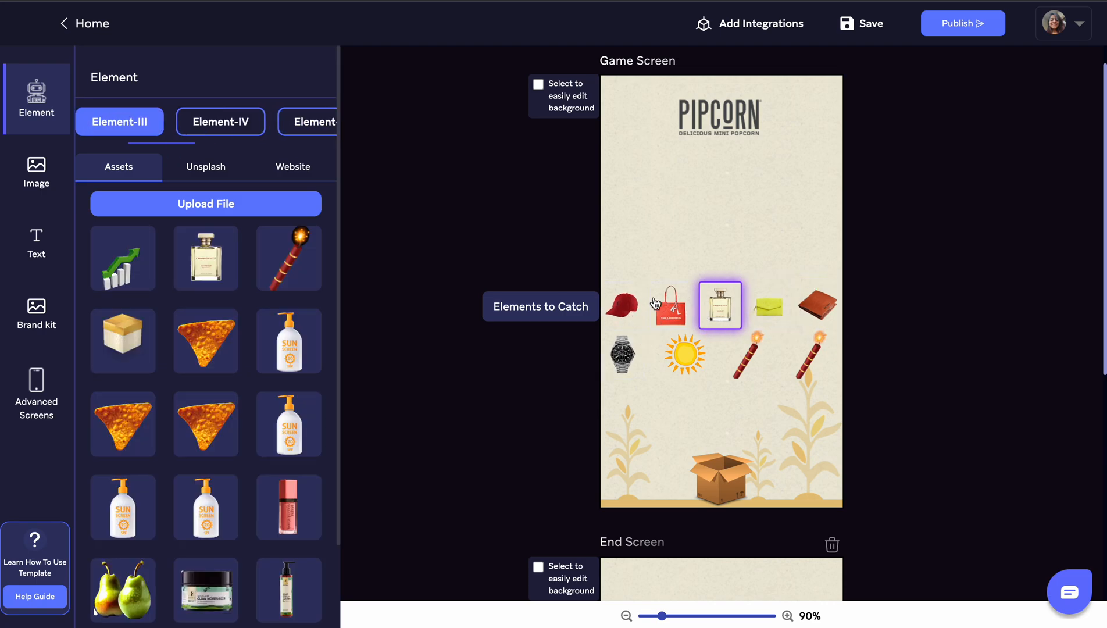
Review the image choices for the cap, shopping bag, perfume and clutch among the elements to catch.
click(620, 309)
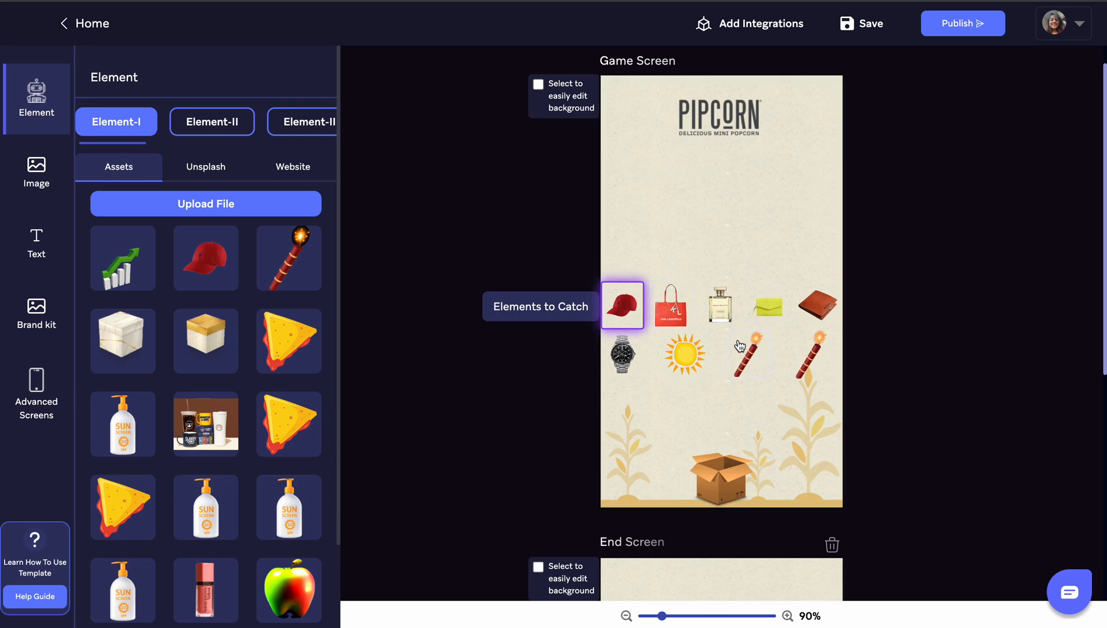
click(673, 313)
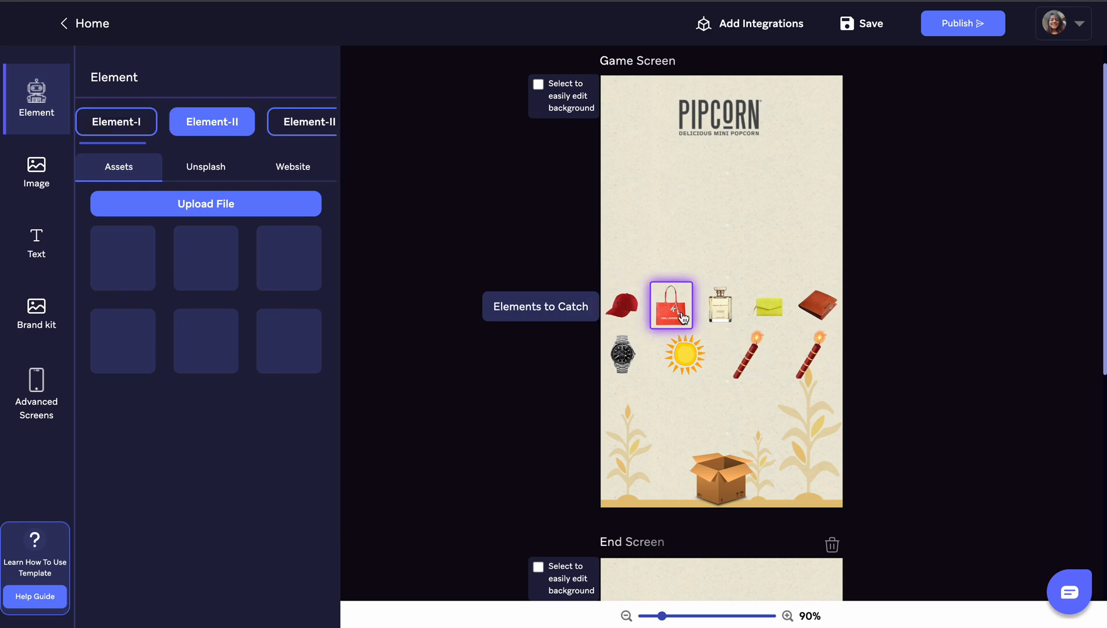
click(721, 311)
click(769, 306)
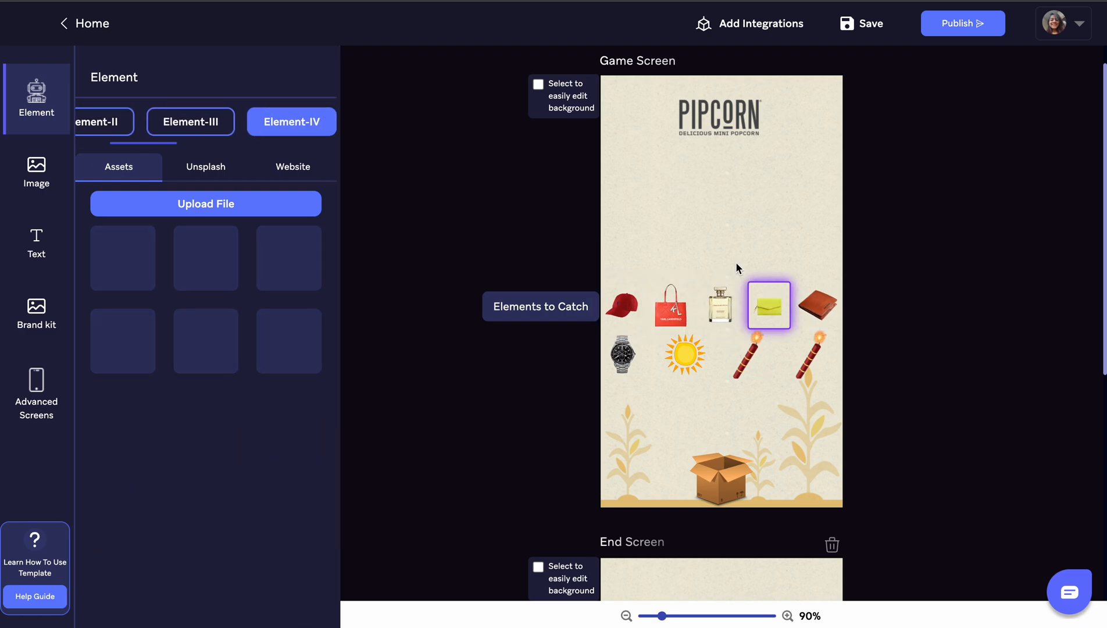
click(716, 235)
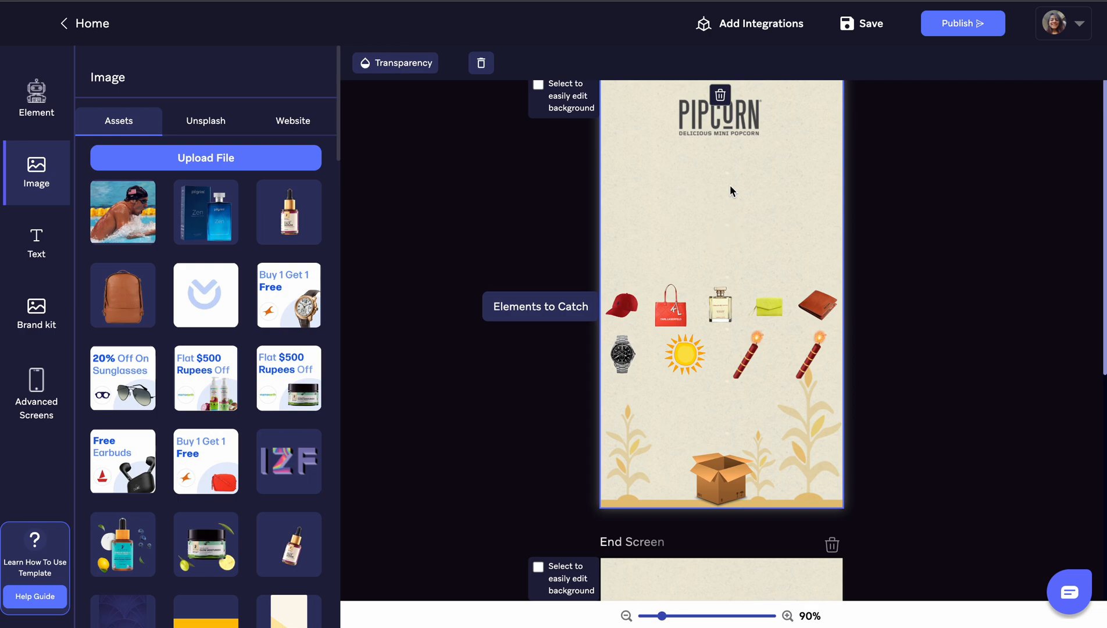
Replace the Pipcorn logo on the Game Screen with the IZF logo, widened and placed near the screen's upper edge.
click(740, 127)
drag(740, 127, 753, 156)
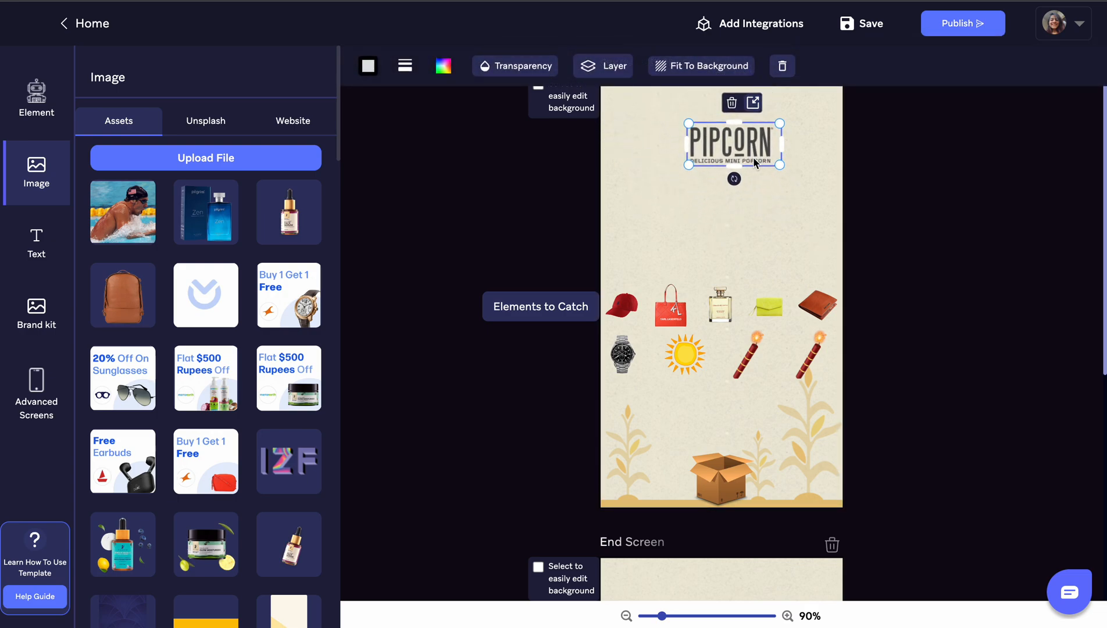
key(Delete)
scroll(206, 349, down, 3)
click(289, 375)
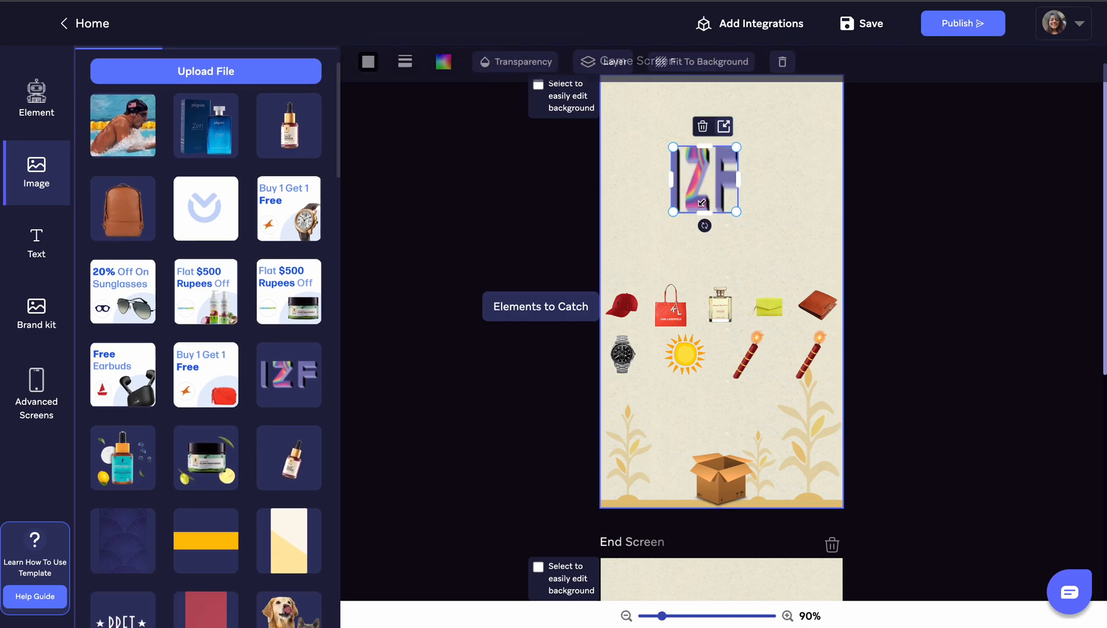
drag(735, 212, 751, 92)
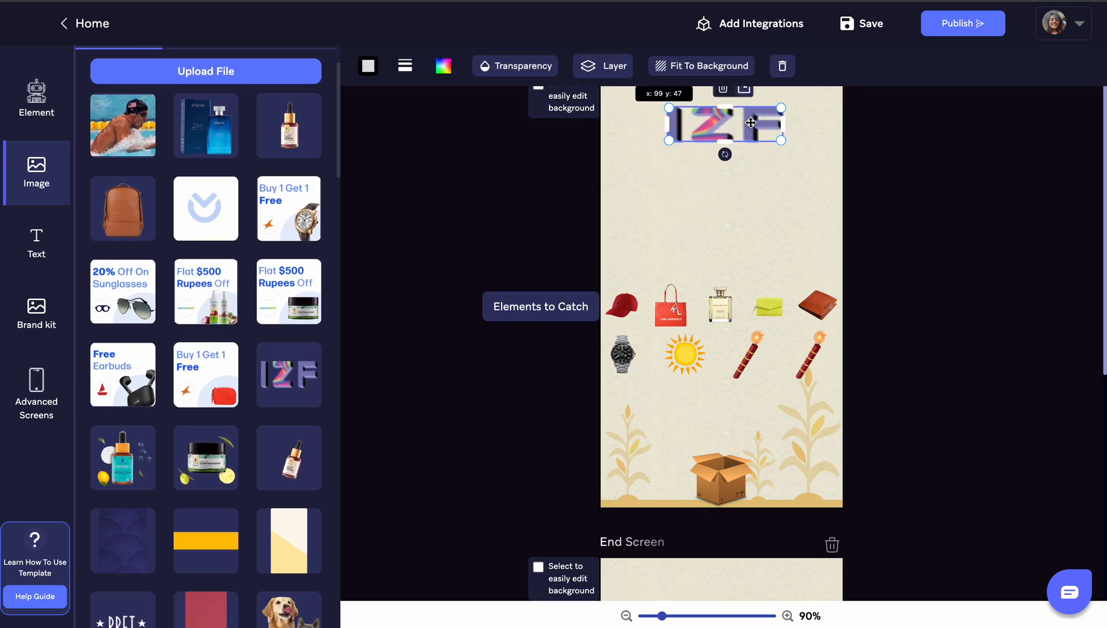
click(706, 223)
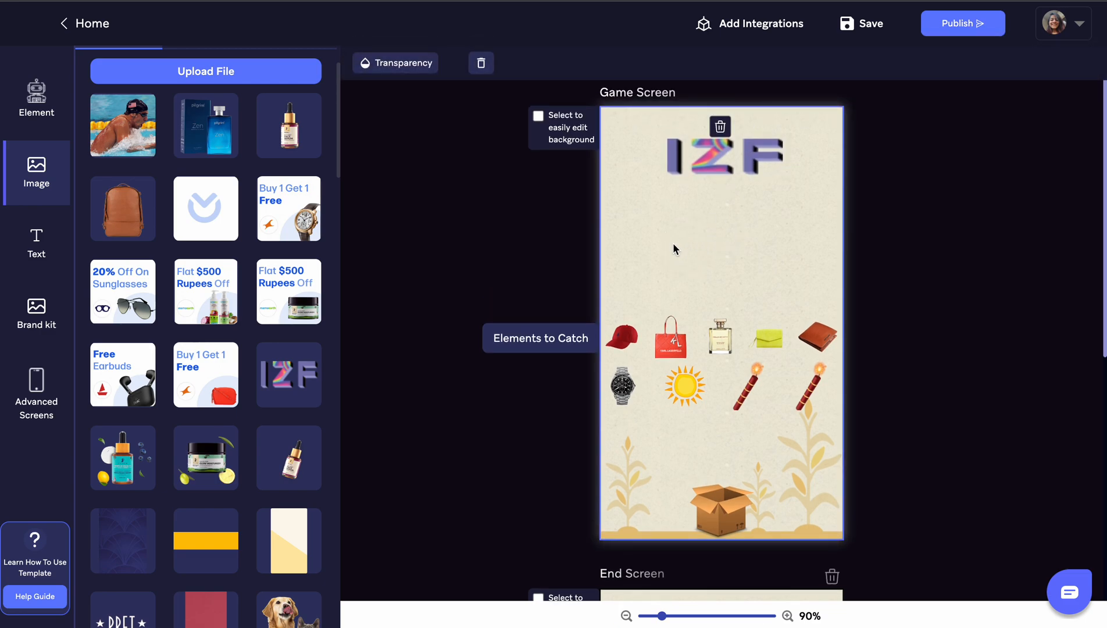
Try the solid blue image on the Game Screen and delete it.
scroll(190, 413, down, 10)
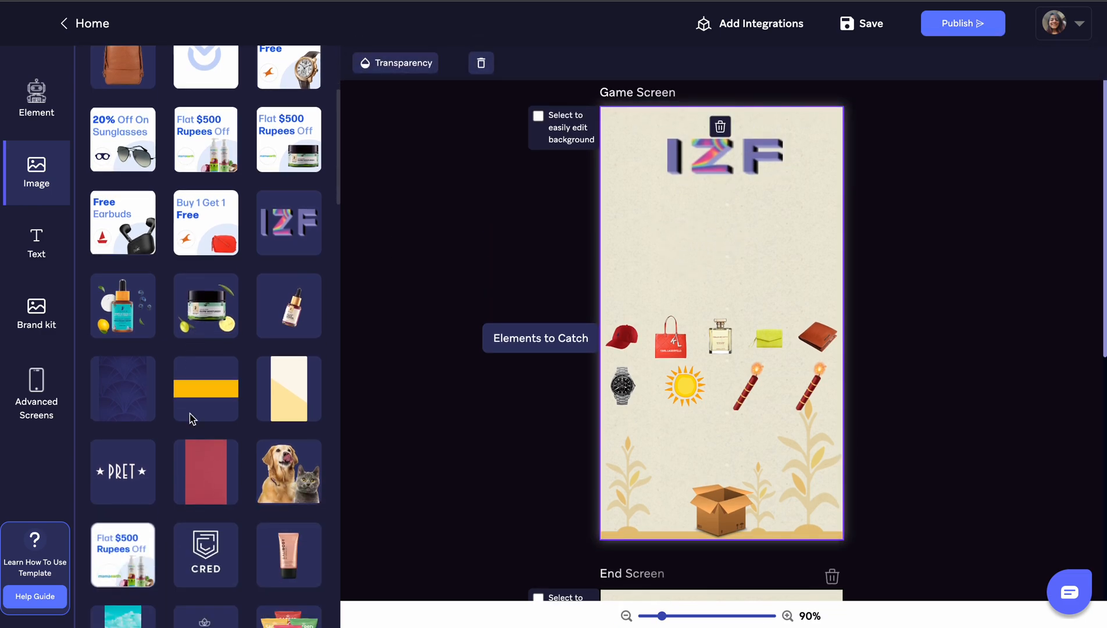
scroll(196, 500, down, 8)
click(213, 445)
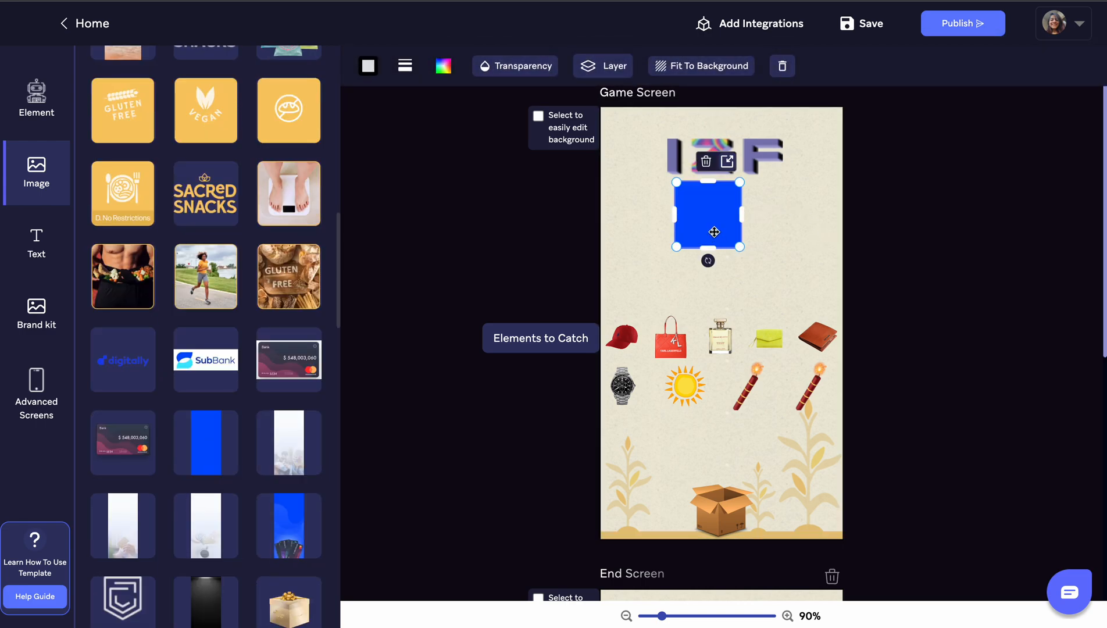
key(Delete)
Add the light blue wave image, stretch it across most of the Game Screen, and set it as the background.
scroll(247, 366, down, 13)
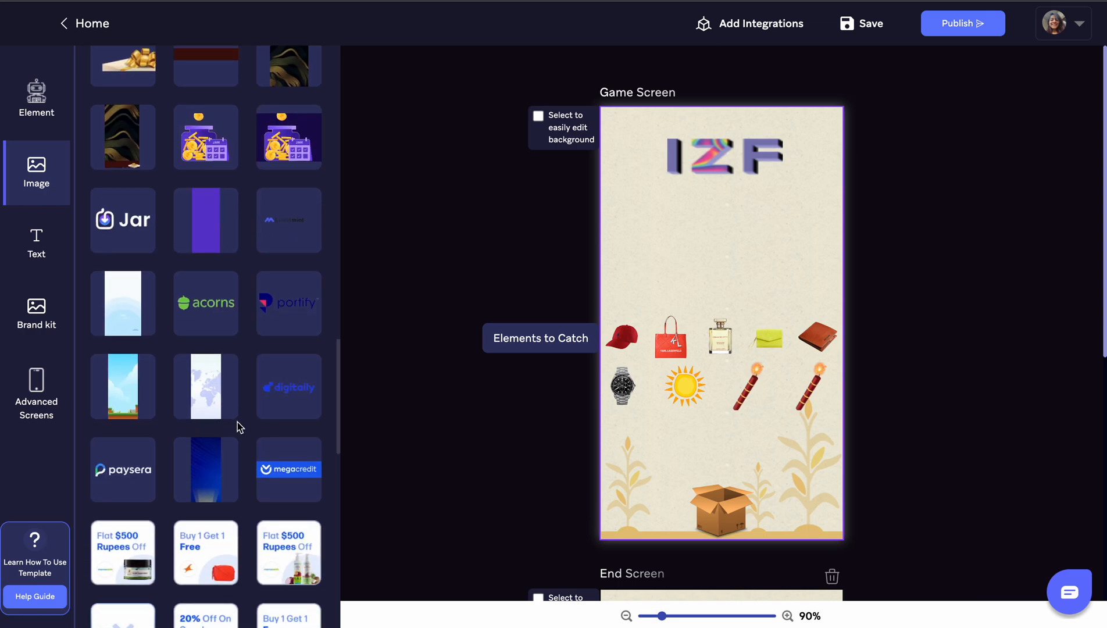
scroll(241, 426, down, 2)
click(132, 237)
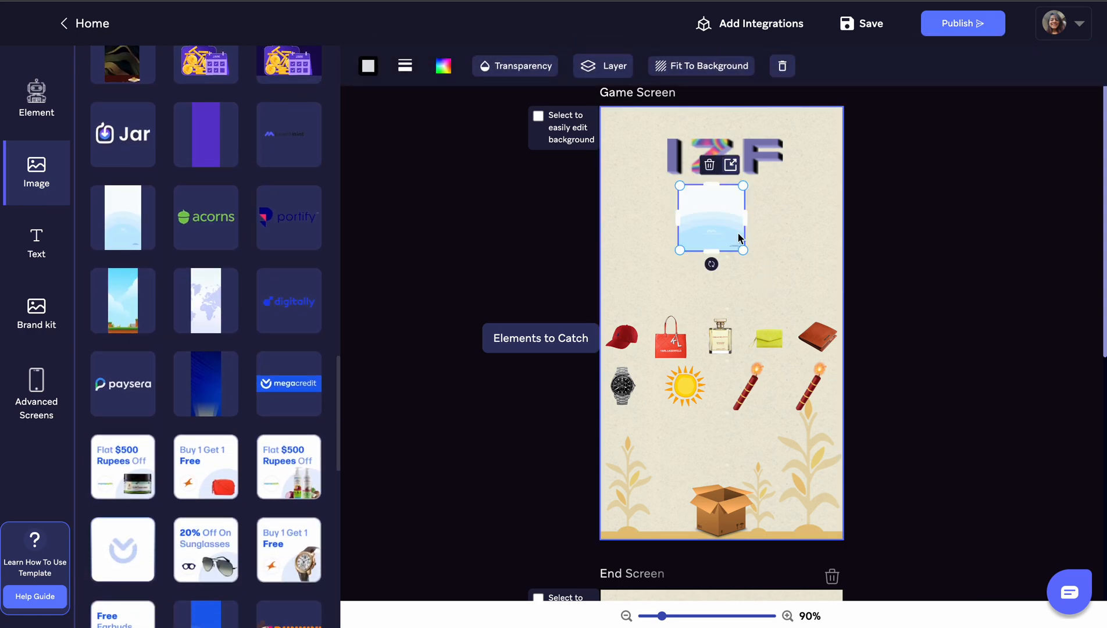
drag(679, 251, 614, 464)
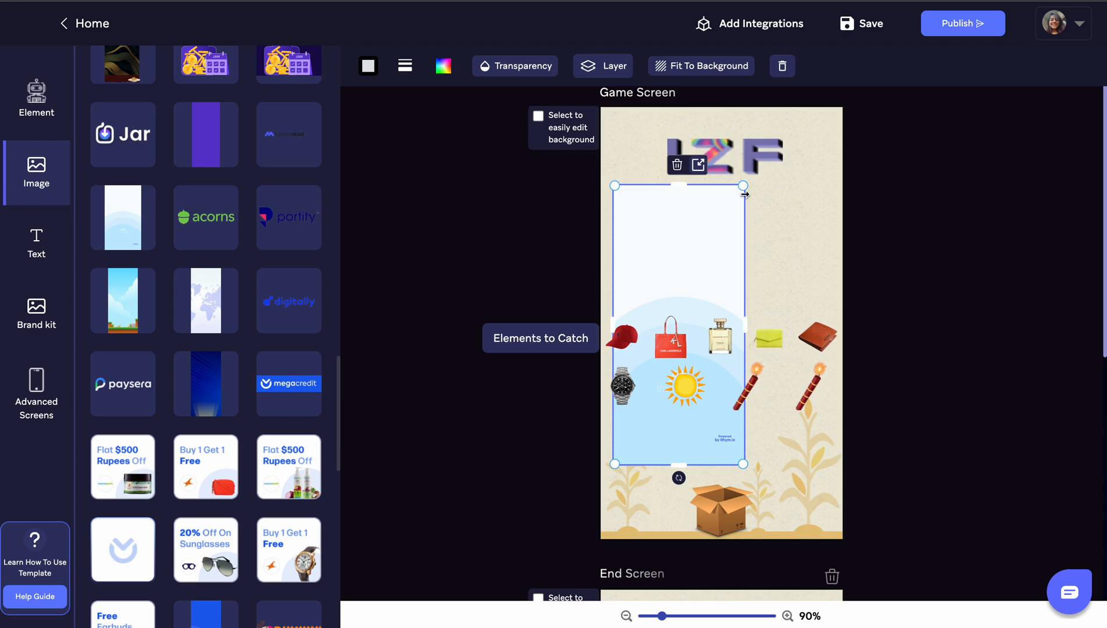
drag(745, 193, 827, 230)
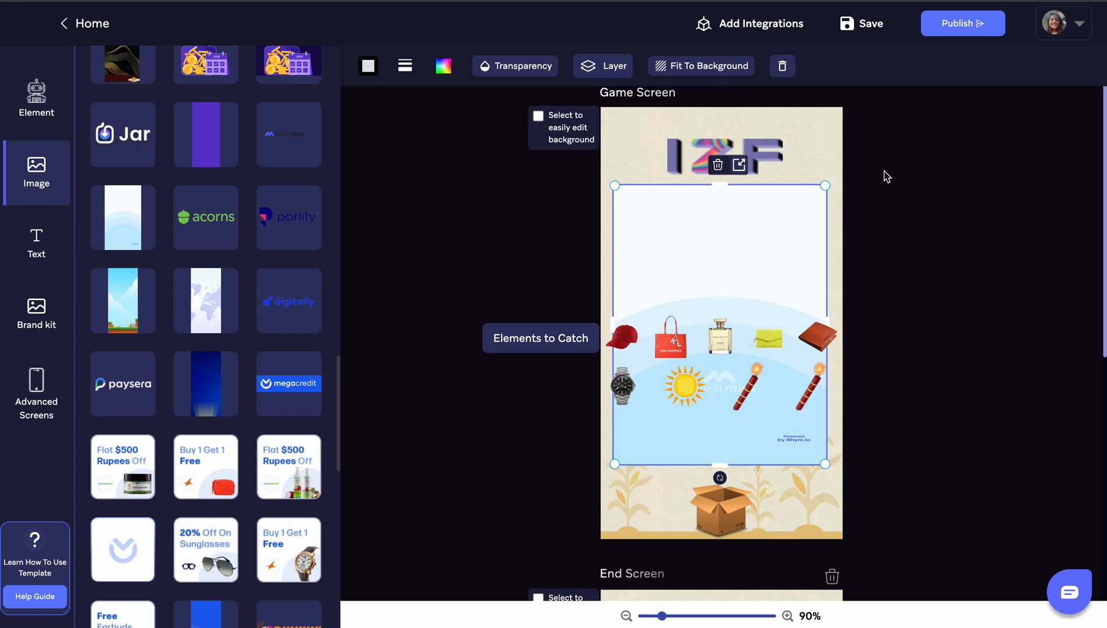
click(739, 166)
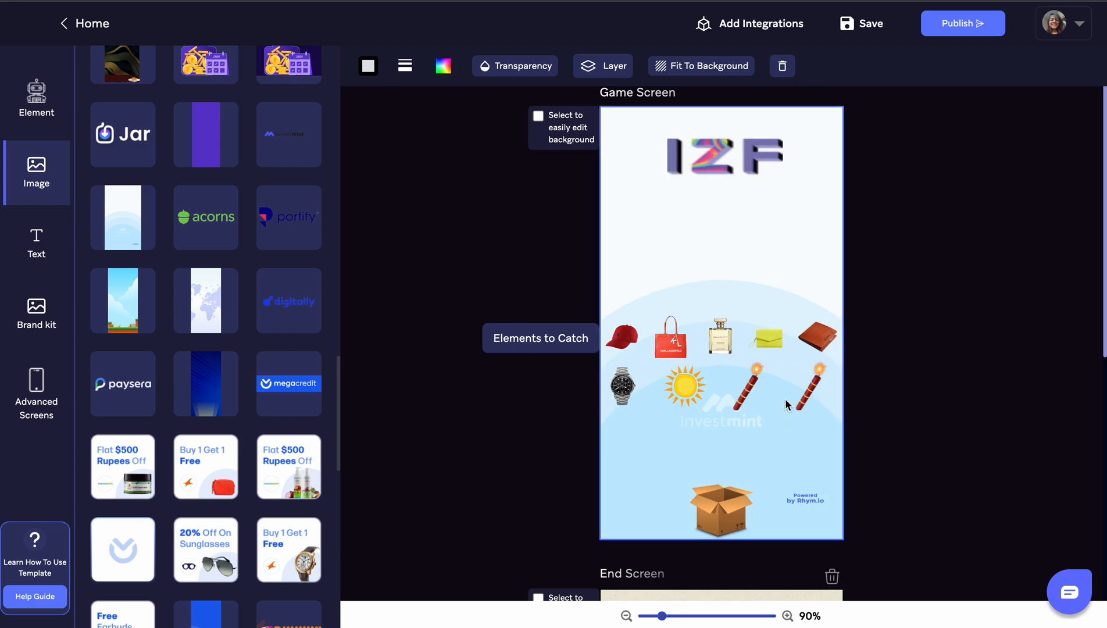
click(789, 258)
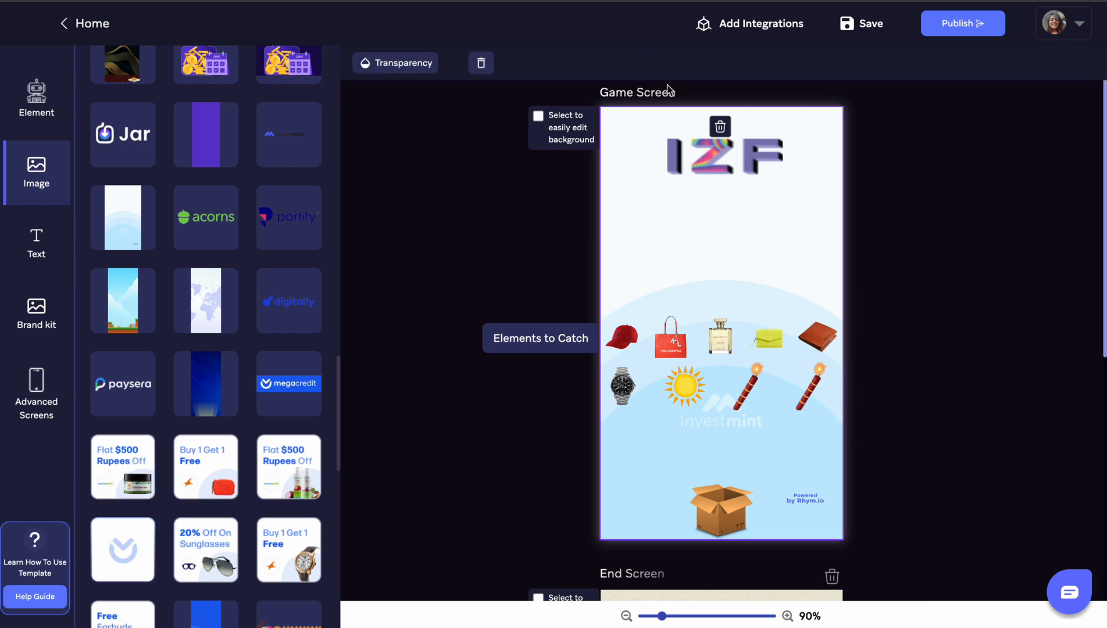
Try the gift lid with the gold bow below the IZF logo, widening and repositioning it before deleting it.
scroll(216, 250, up, 7)
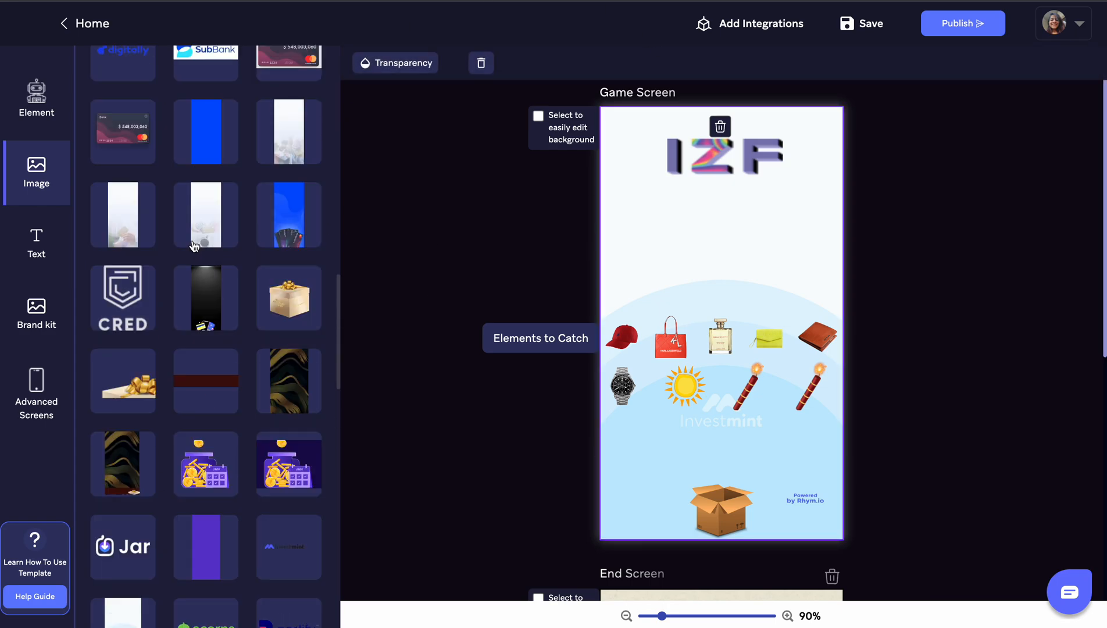
scroll(193, 246, up, 2)
click(133, 501)
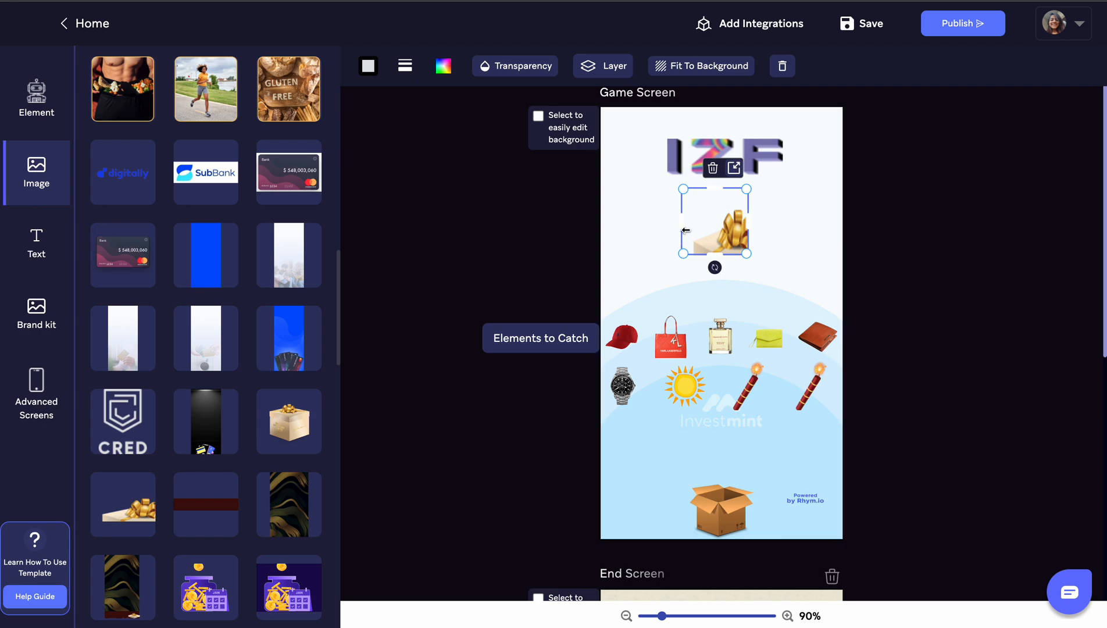
drag(685, 231, 616, 230)
mouse_move(697, 255)
mouse_down()
mouse_move(797, 458)
mouse_move(792, 323)
mouse_move(713, 256)
mouse_up()
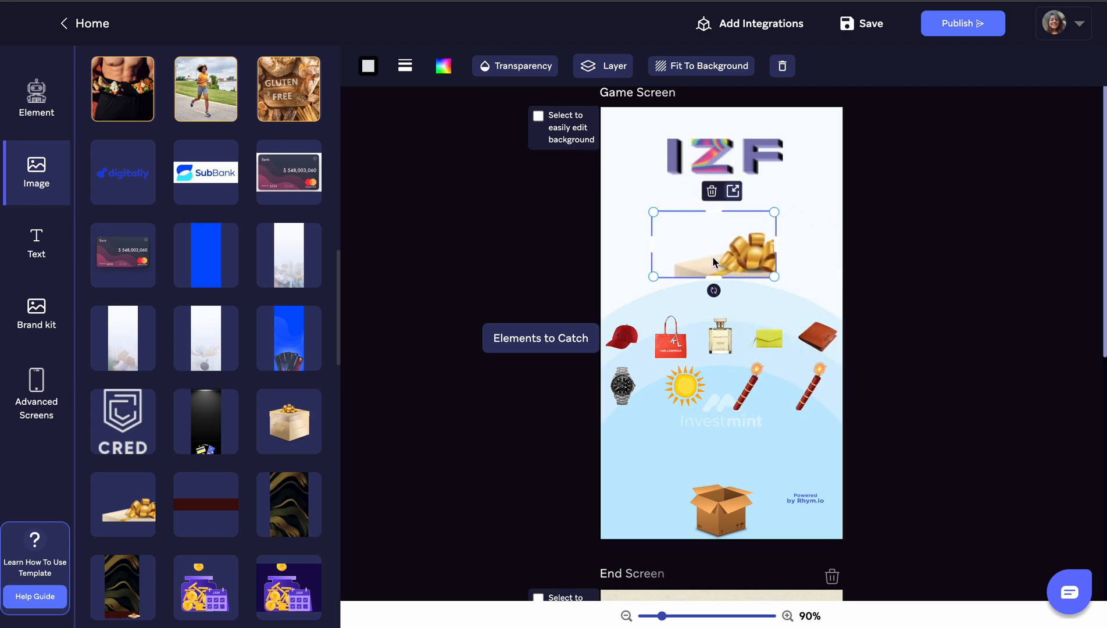
key(Delete)
Add the plain yellow image and stretch it into a full-width strip along the upper edge of the Game Screen.
scroll(216, 198, up, 10)
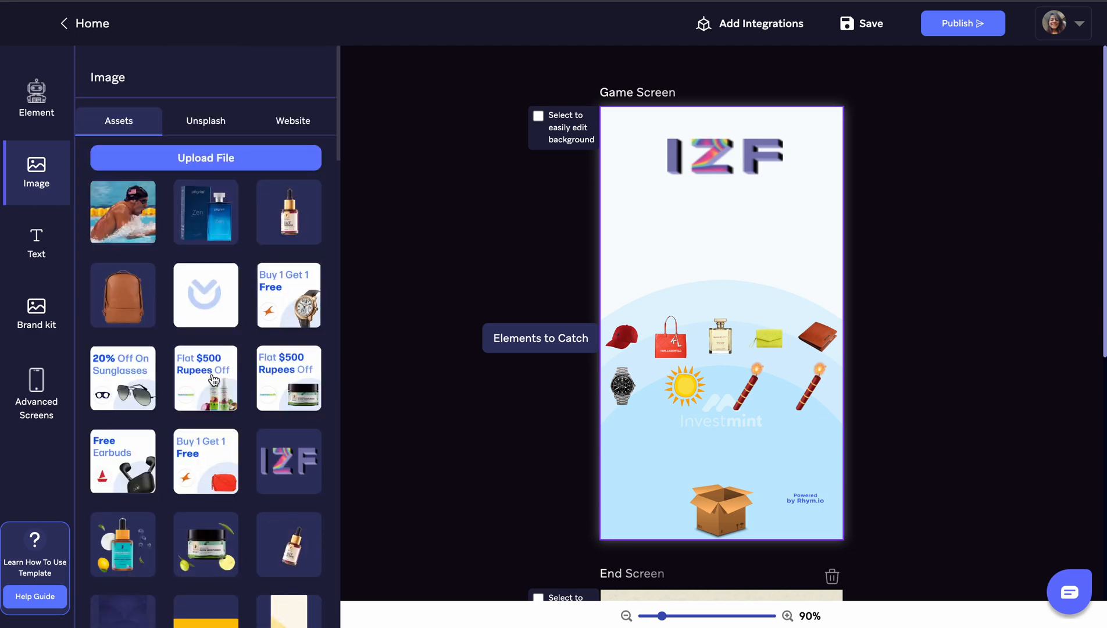
scroll(213, 379, down, 5)
click(207, 441)
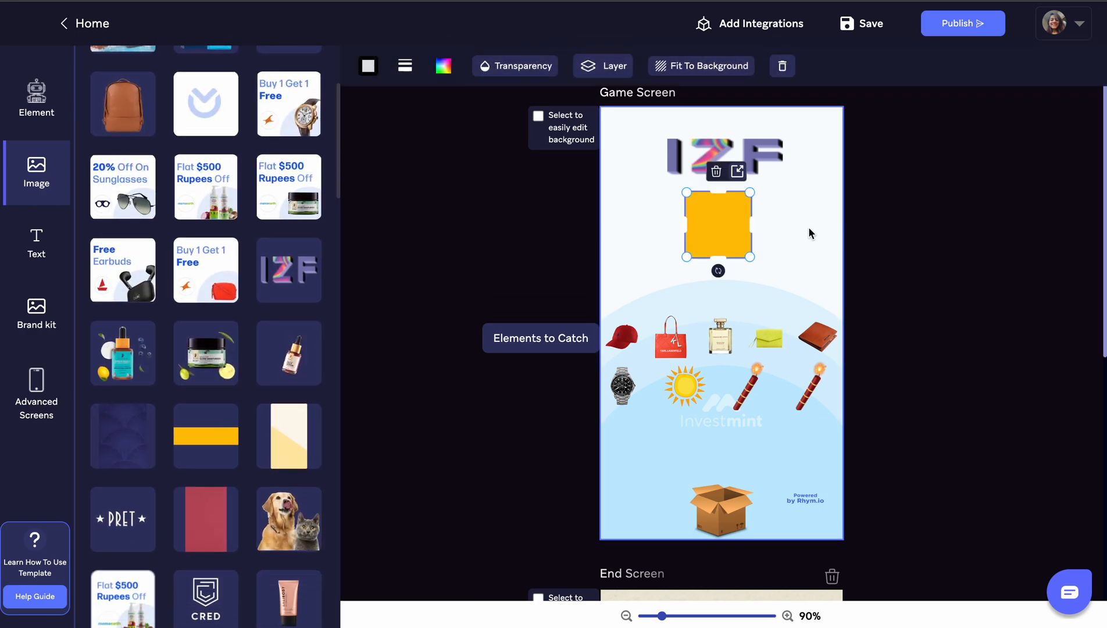
drag(752, 259, 846, 218)
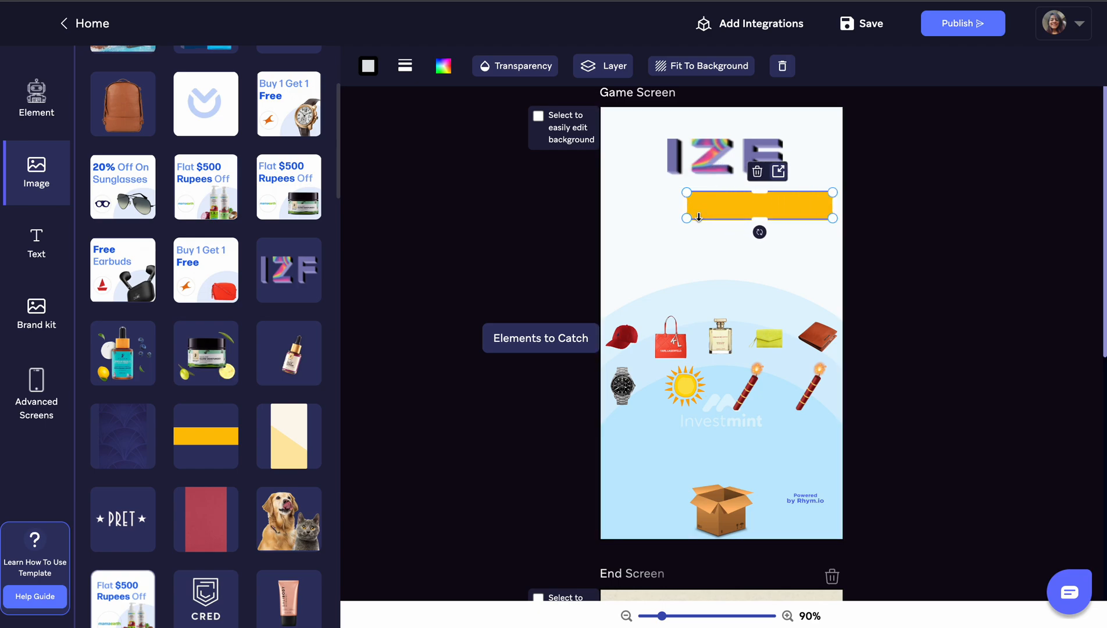
drag(686, 220, 645, 114)
drag(824, 136, 847, 133)
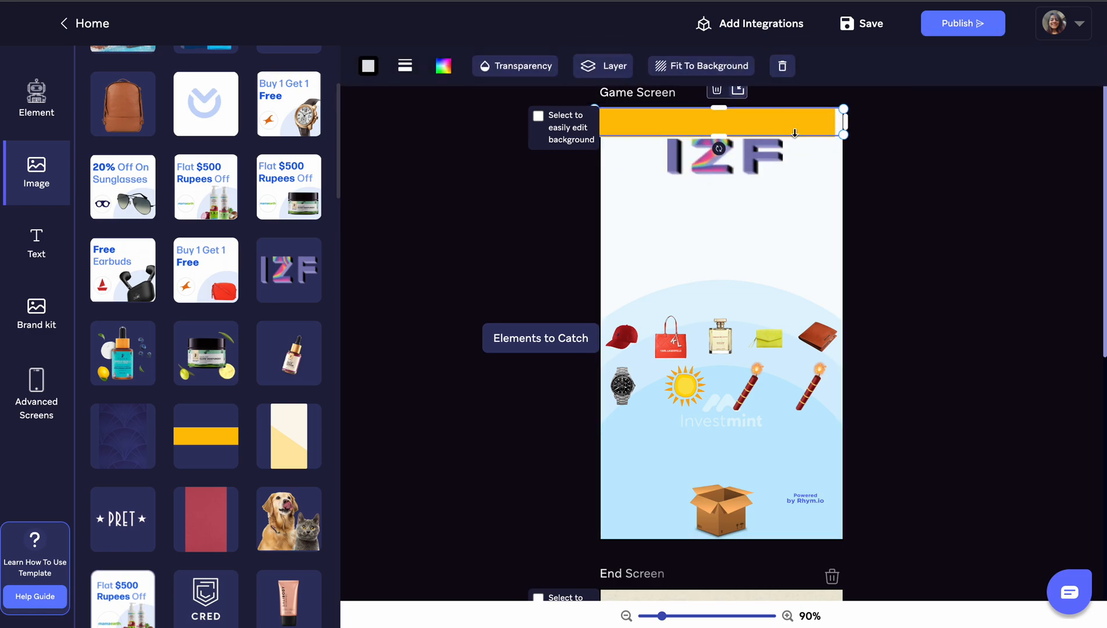
Move the IZF logo down clear of the yellow strip and align the strip with the Game Screen's upper edge.
click(739, 180)
click(740, 166)
drag(740, 166, 738, 186)
click(774, 123)
drag(778, 123, 779, 122)
click(818, 198)
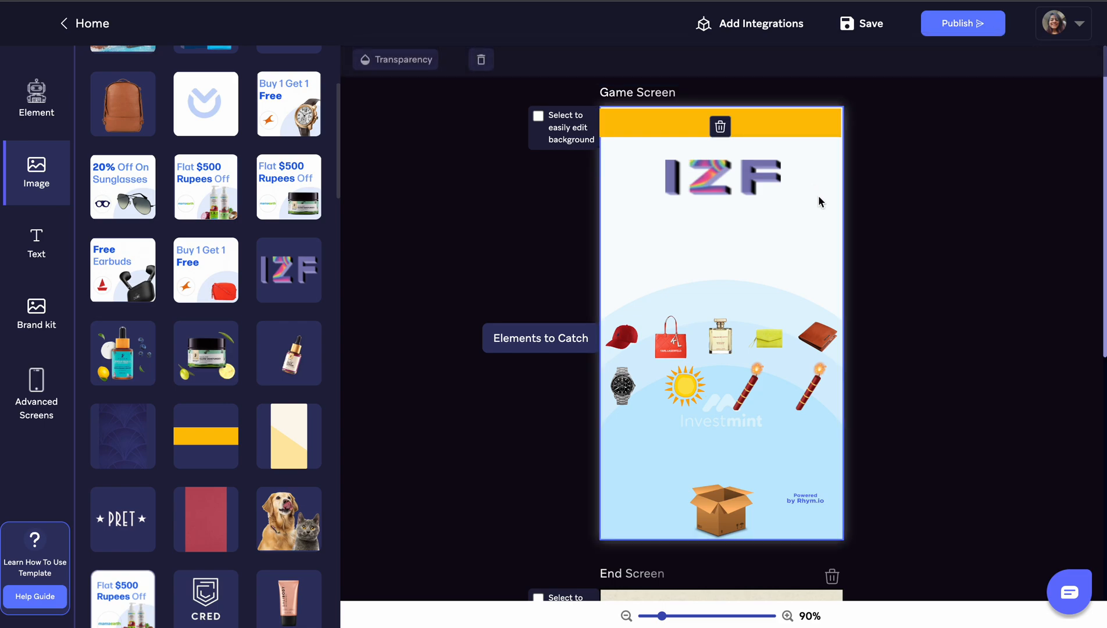
Review the customized Game Screen and compare it with the Pipcorn-branded End Screen.
scroll(819, 199, down, 1)
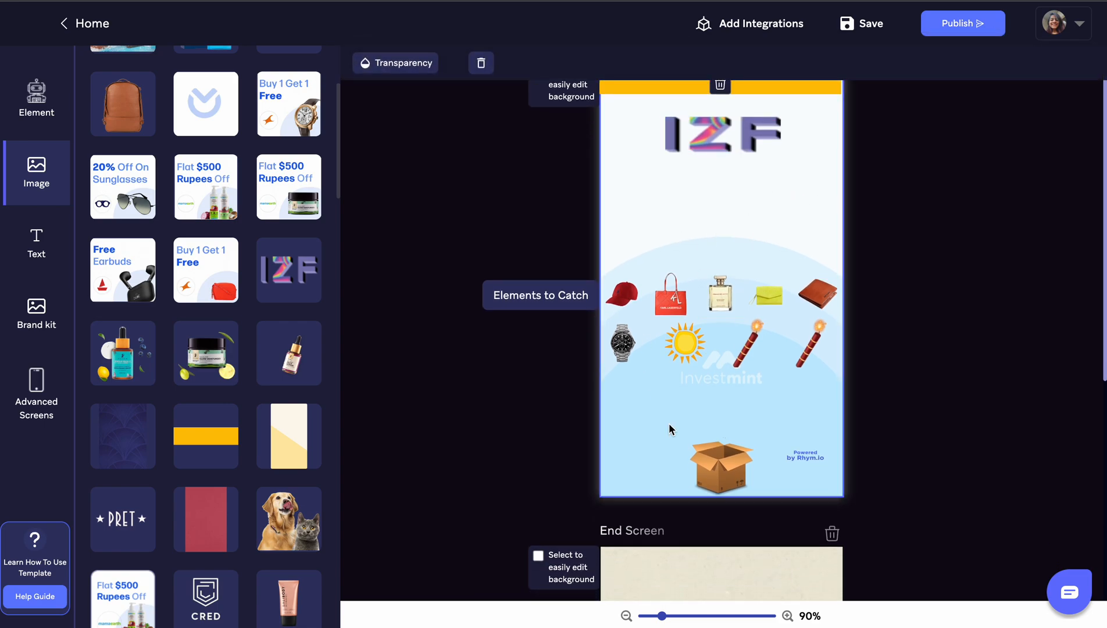
scroll(733, 346, down, 1)
scroll(745, 383, up, 2)
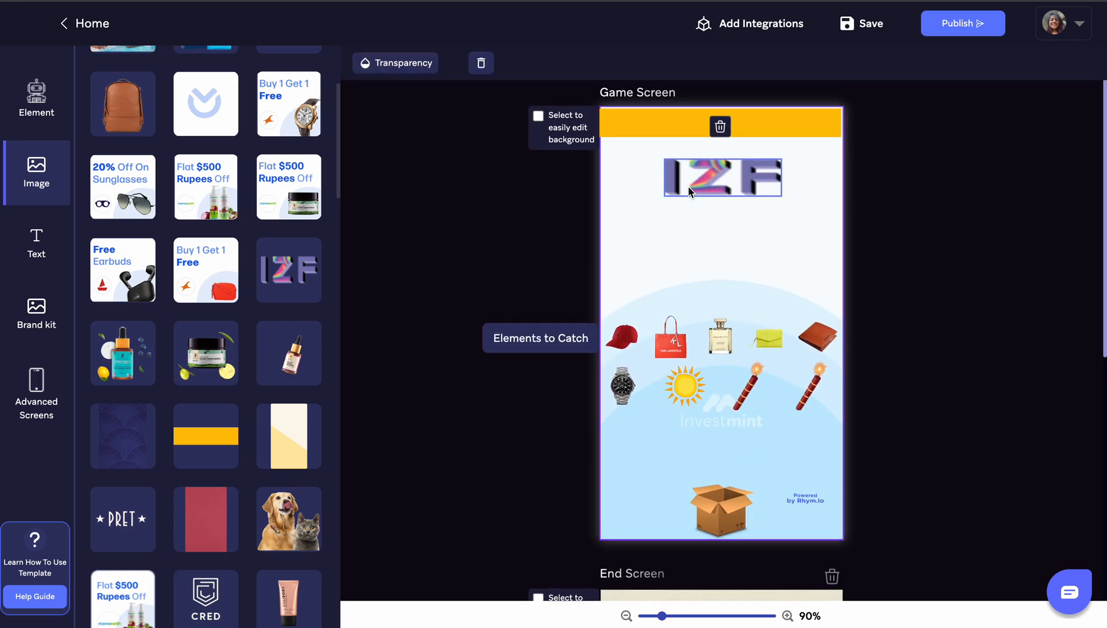
scroll(752, 400, down, 4)
scroll(721, 431, down, 2)
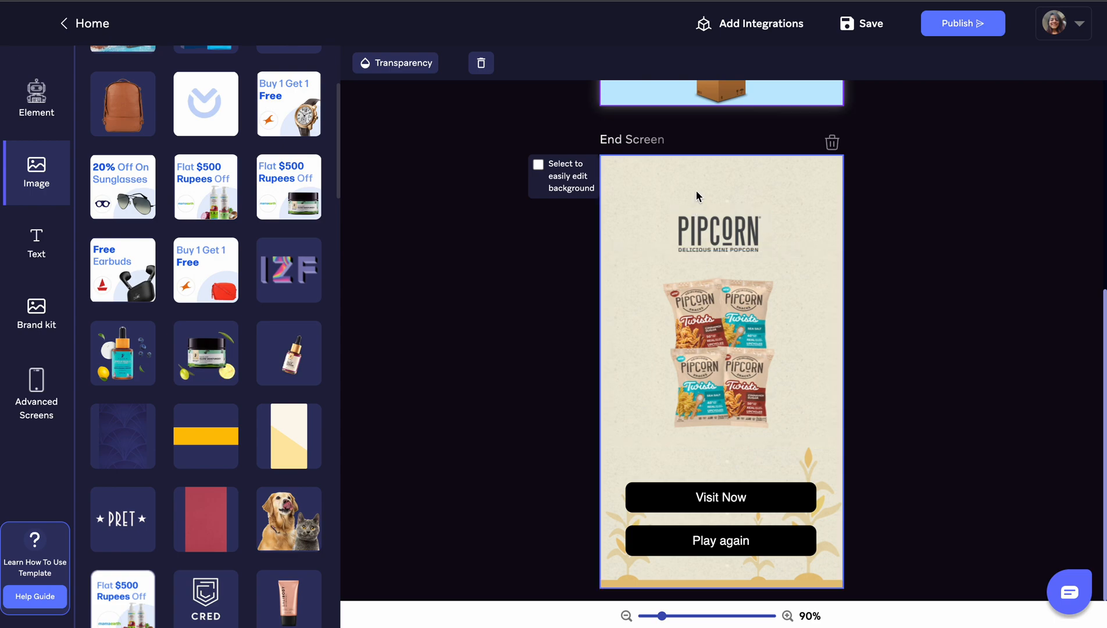
scroll(692, 186, up, 1)
scroll(801, 182, down, 1)
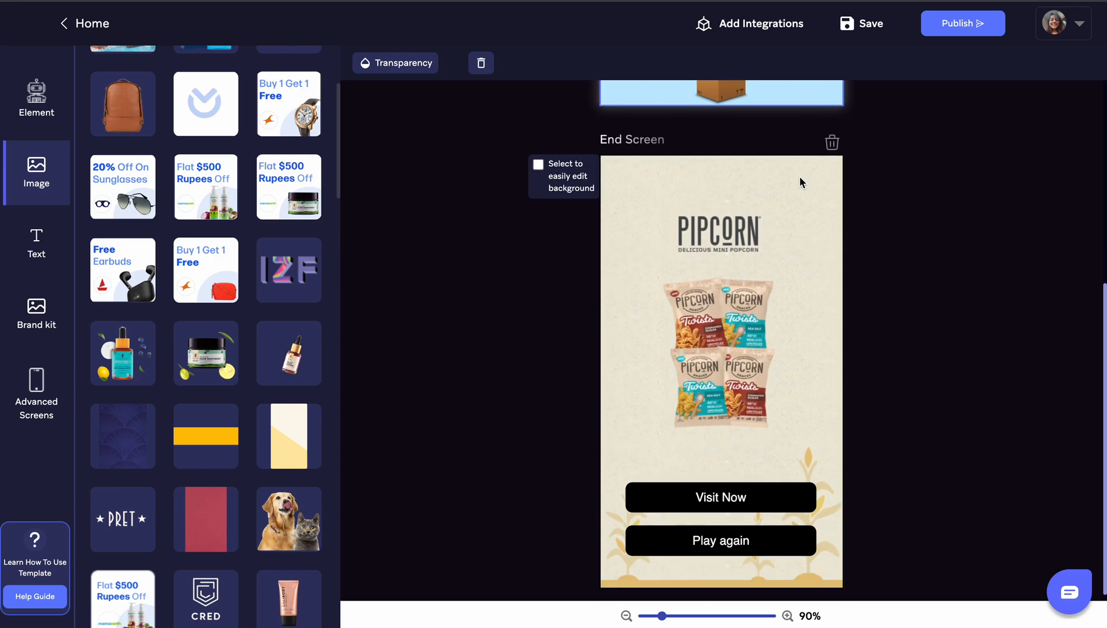
scroll(753, 212, up, 5)
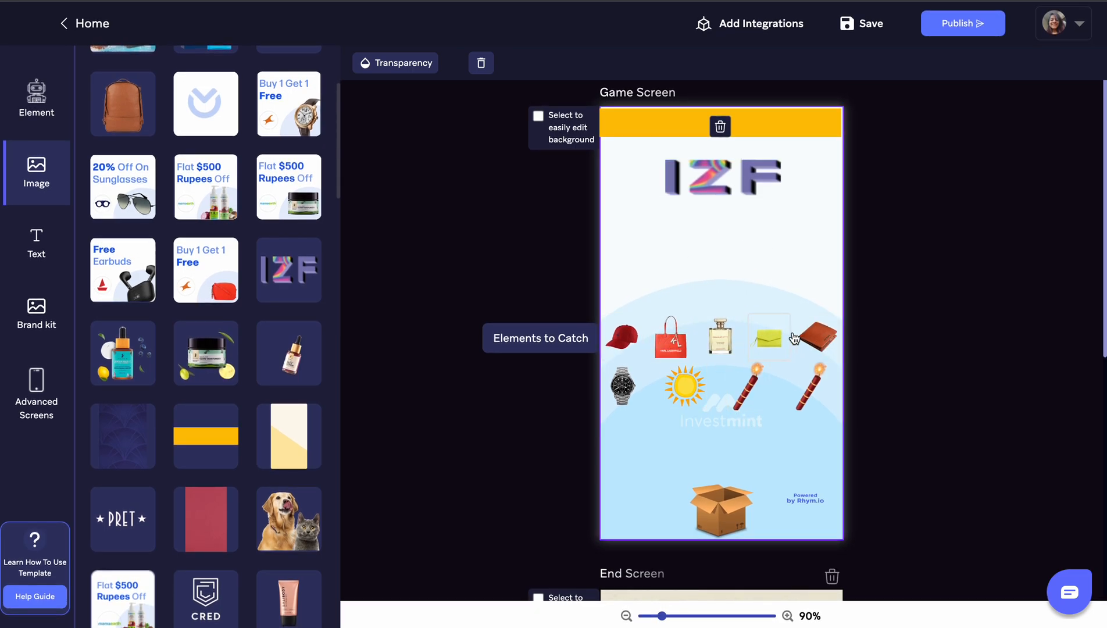
scroll(808, 413, down, 5)
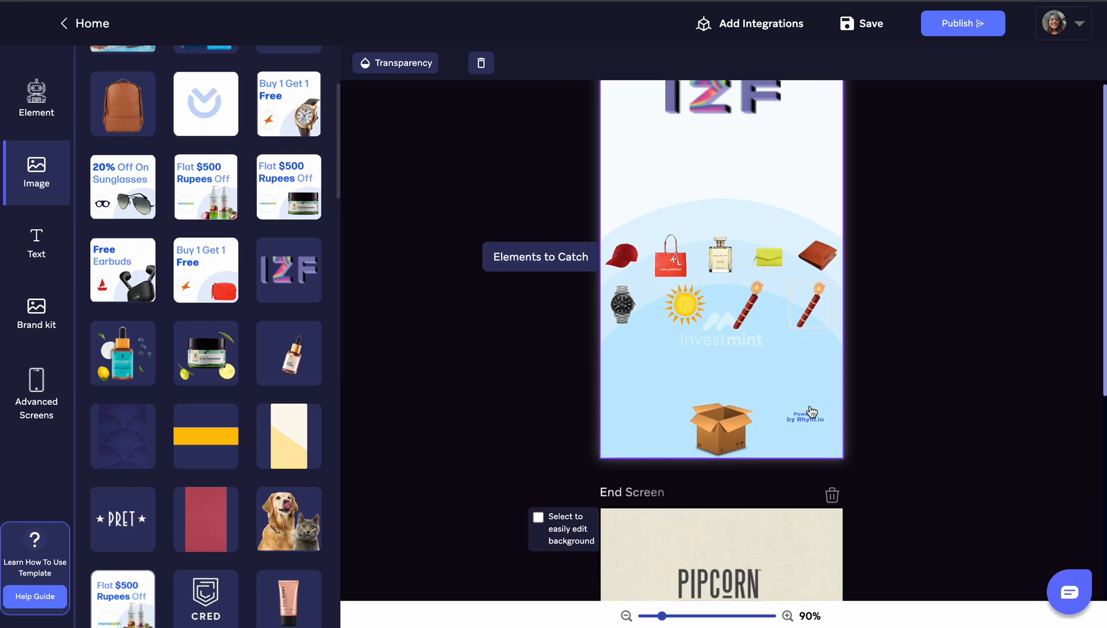
click(803, 203)
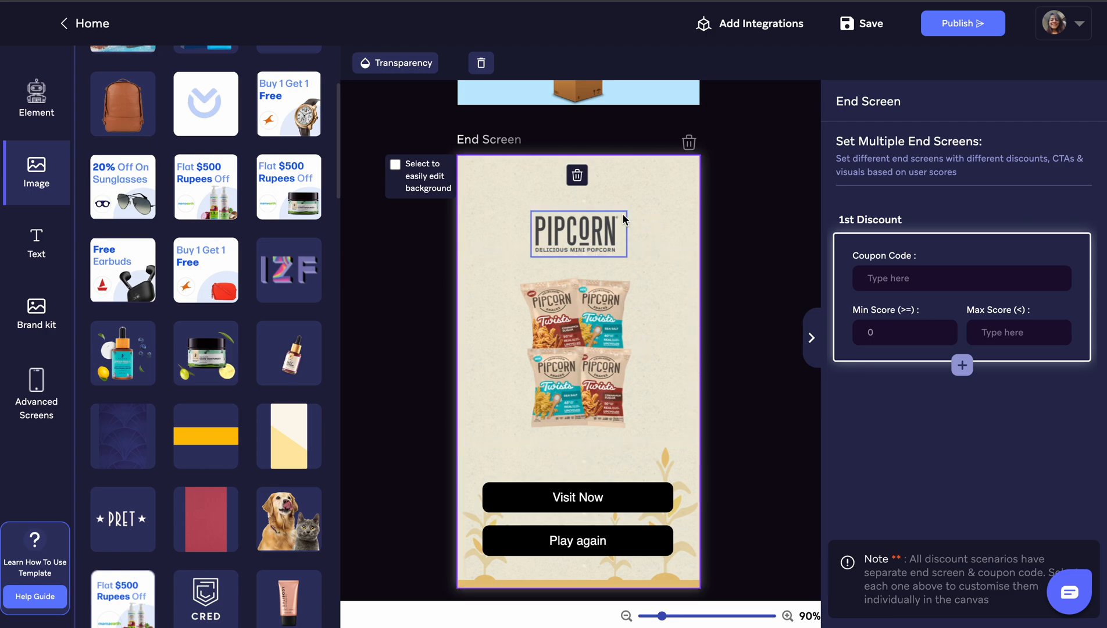
scroll(636, 248, up, 3)
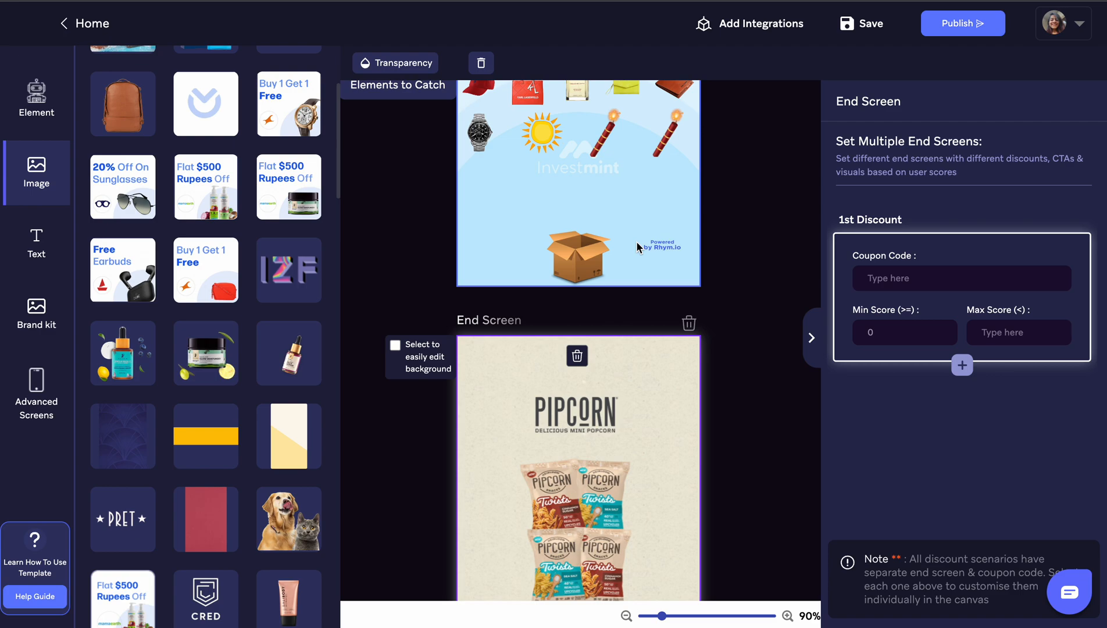
scroll(638, 247, down, 1)
scroll(643, 221, up, 3)
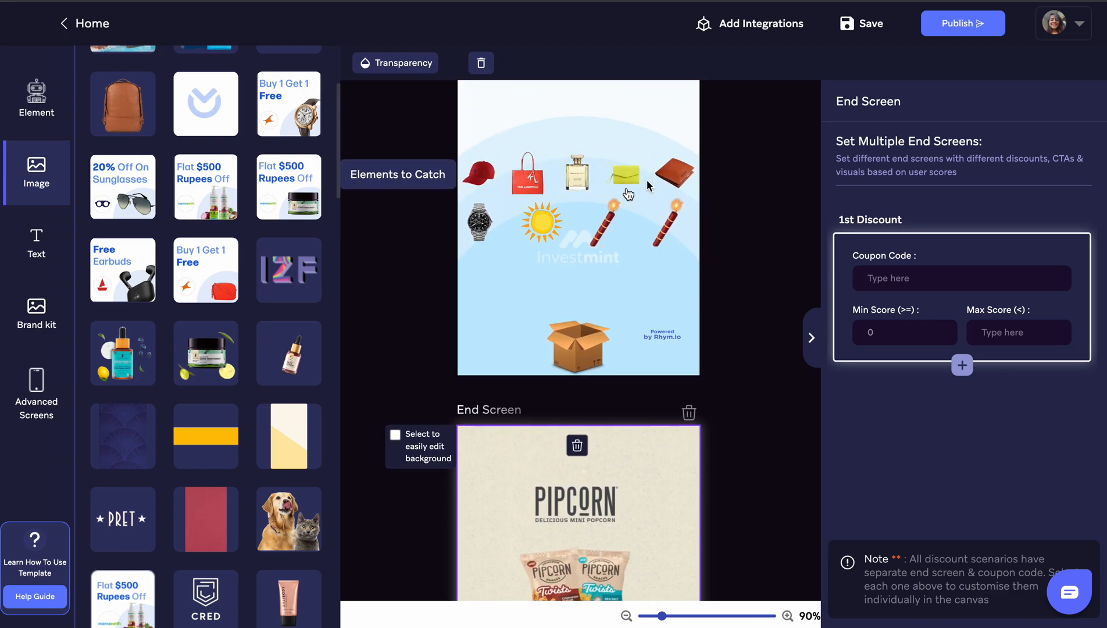
Inspect the link setting of the Visit Now button on the End Screen.
scroll(648, 186, down, 5)
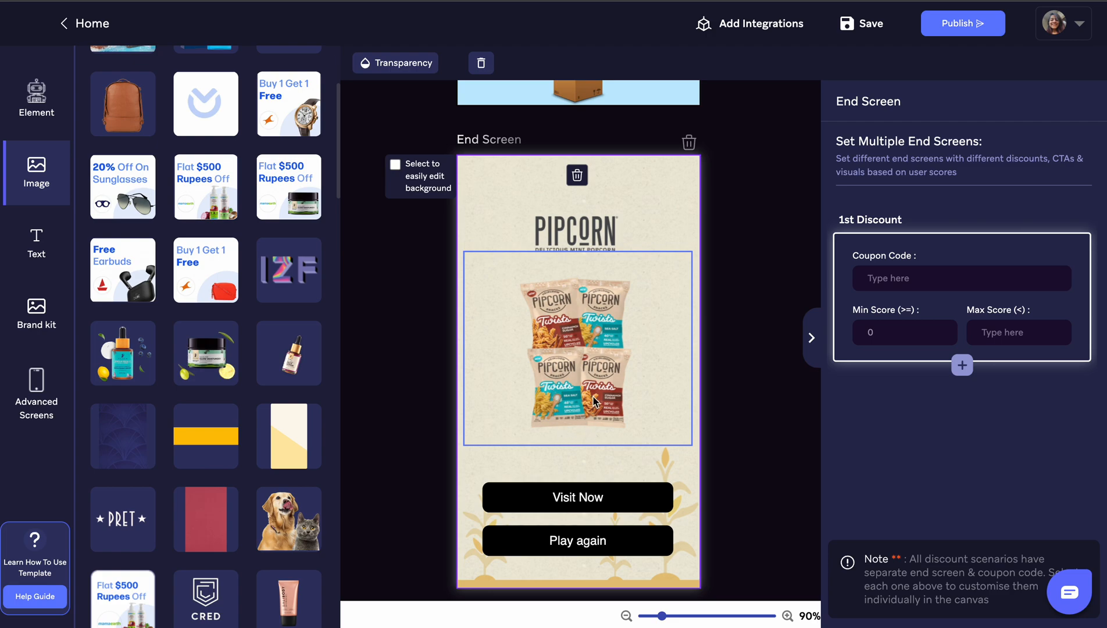
click(491, 499)
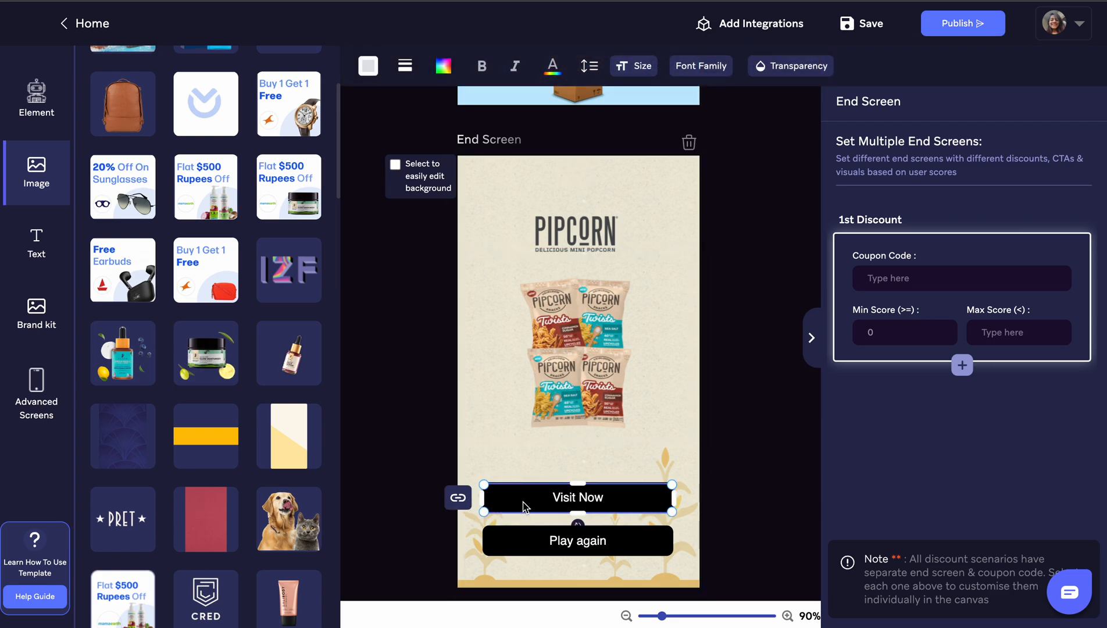
click(458, 499)
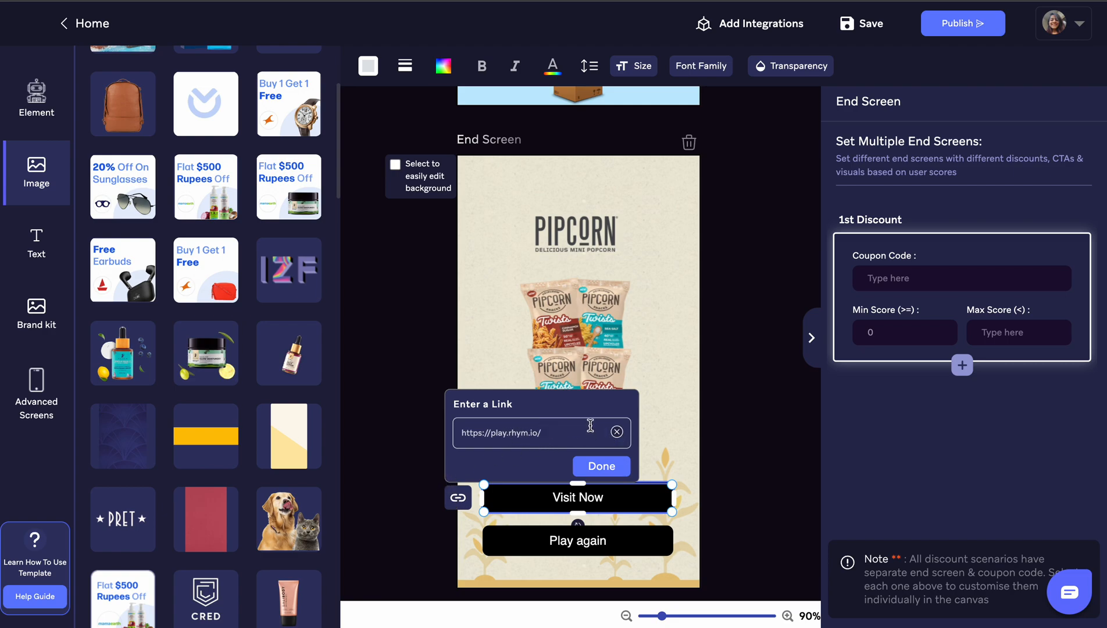
click(617, 432)
click(654, 391)
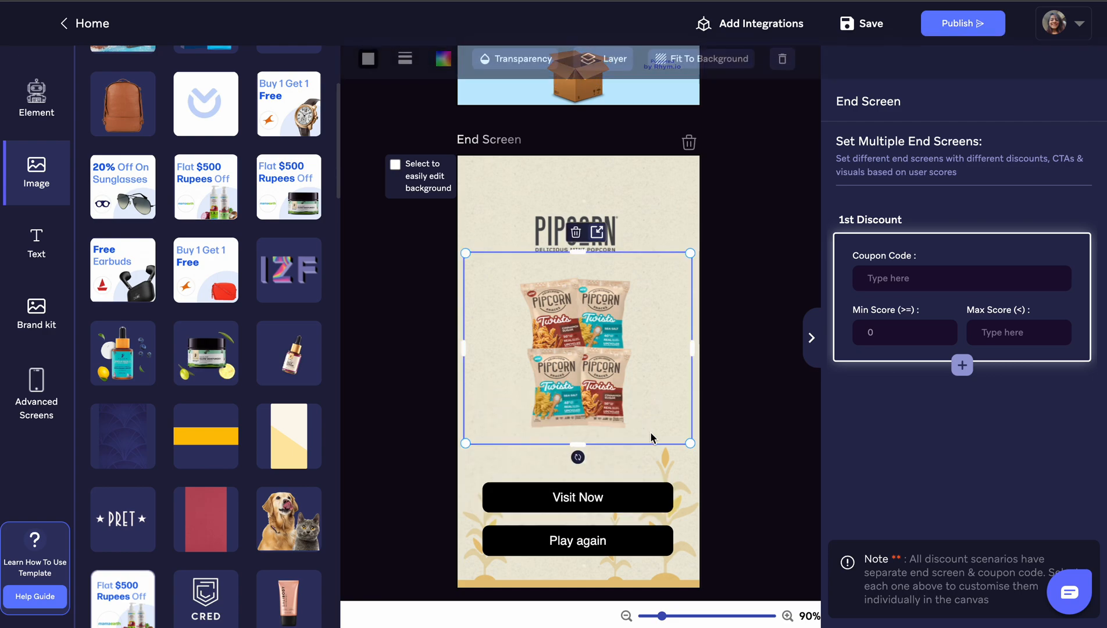
click(631, 498)
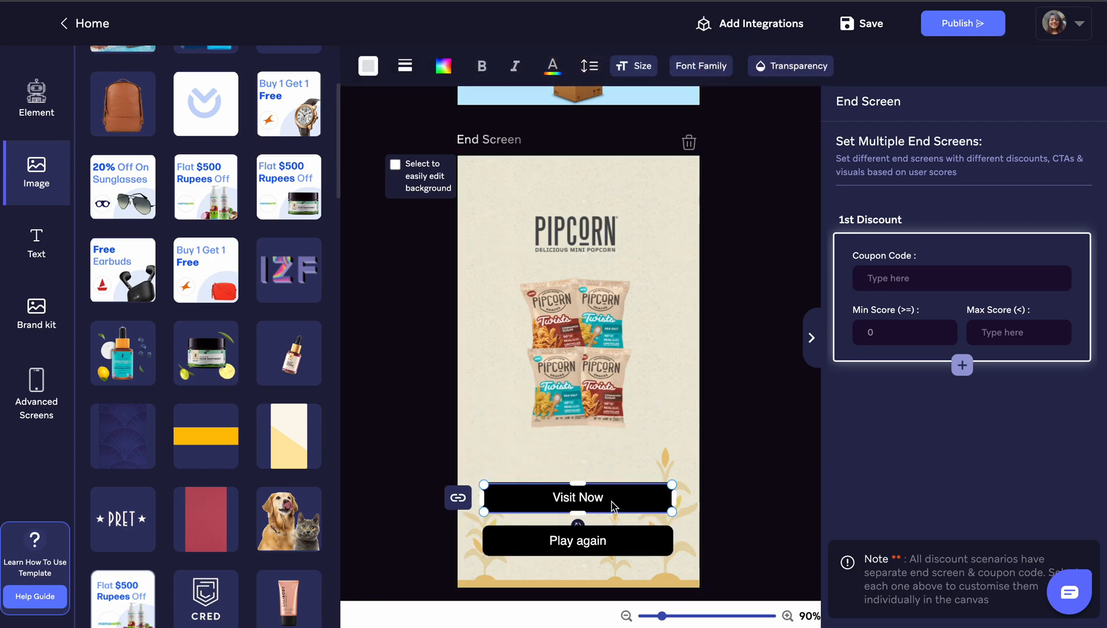
click(457, 497)
click(673, 449)
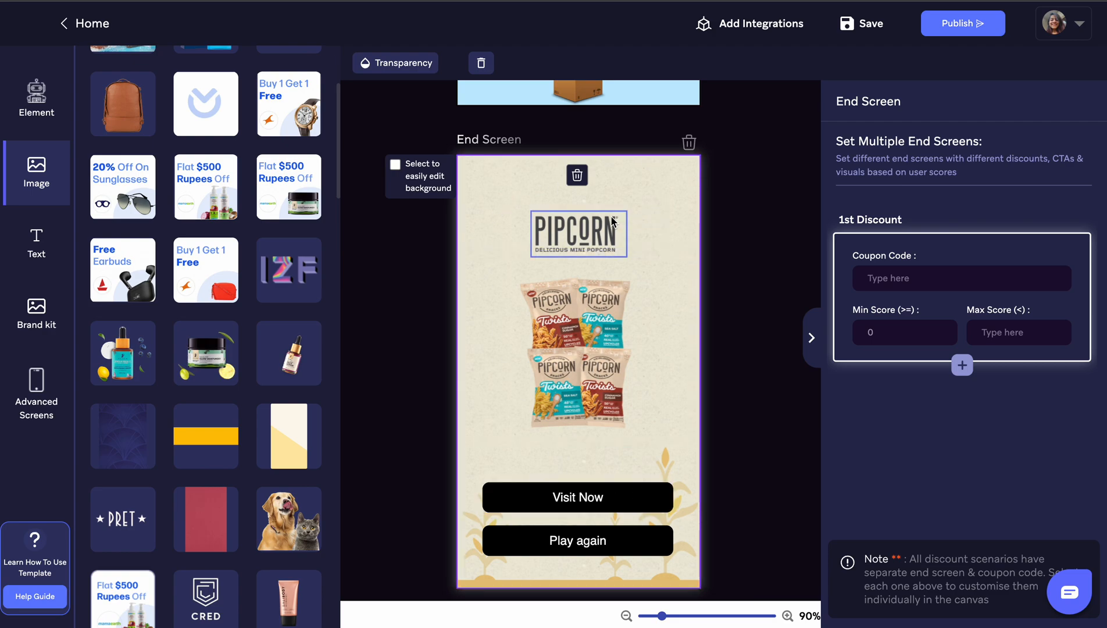
Set the first discount's maximum score to 100 for the End Screen.
scroll(612, 222, up, 3)
scroll(672, 415, down, 3)
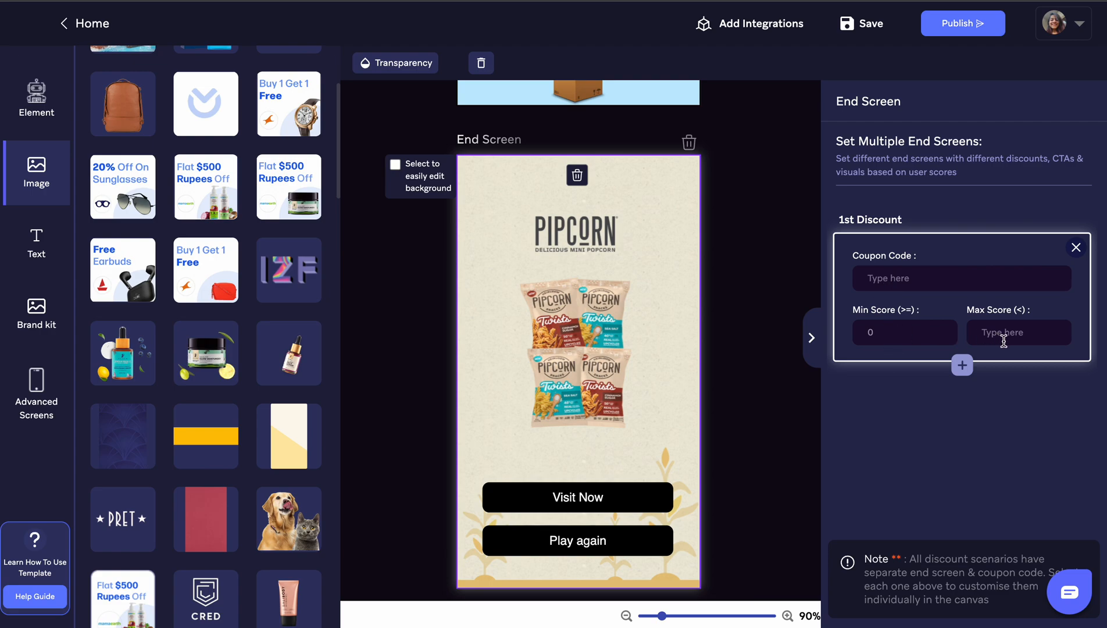
scroll(997, 337, down, 1)
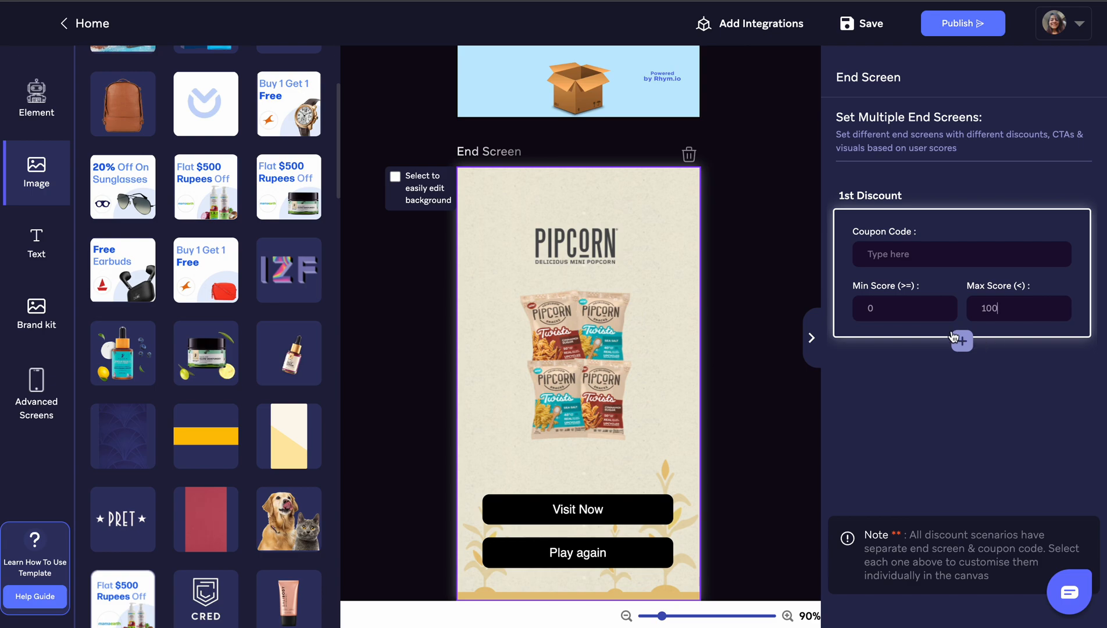
Replace the Pipcorn snack bags on the End Screen with the moisturizer jar image, enlarged and centered below the logo.
click(567, 377)
click(567, 378)
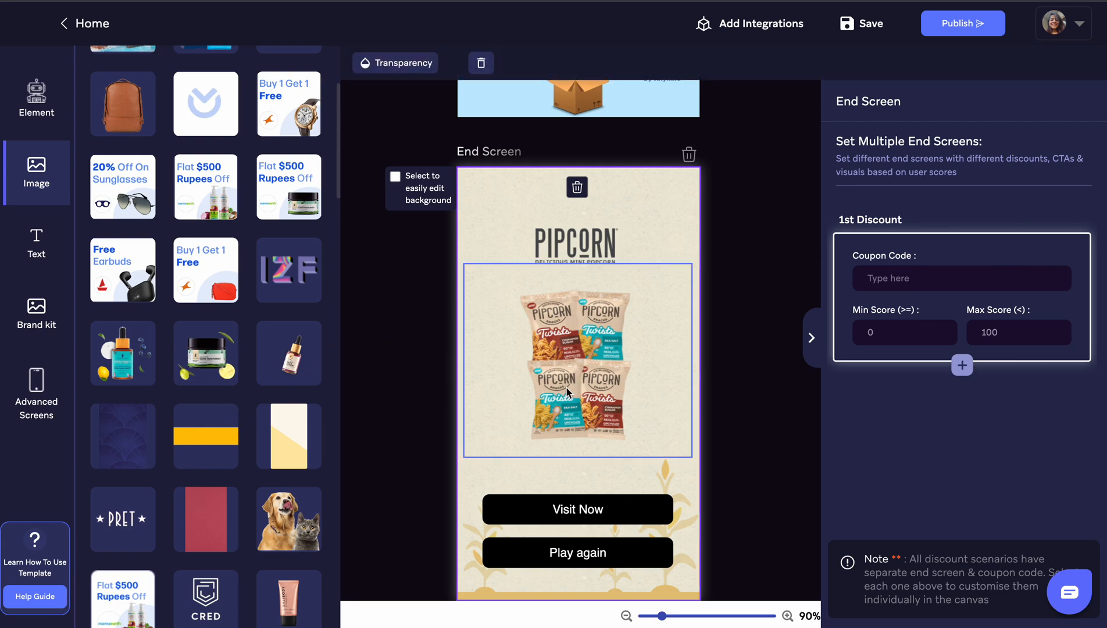
key(Delete)
click(206, 353)
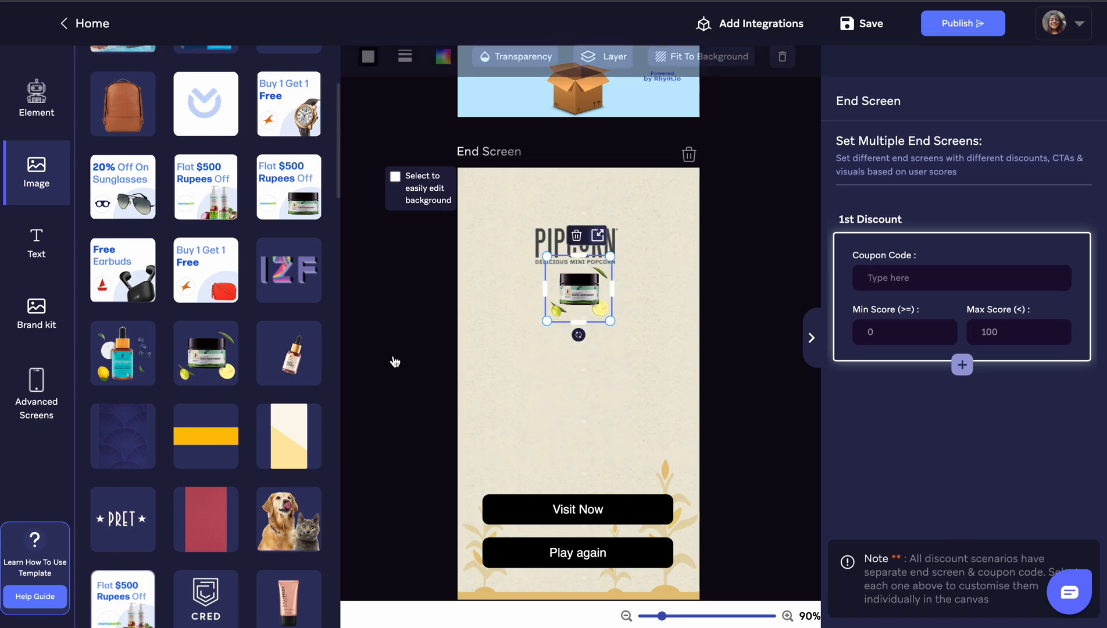
drag(610, 322, 695, 390)
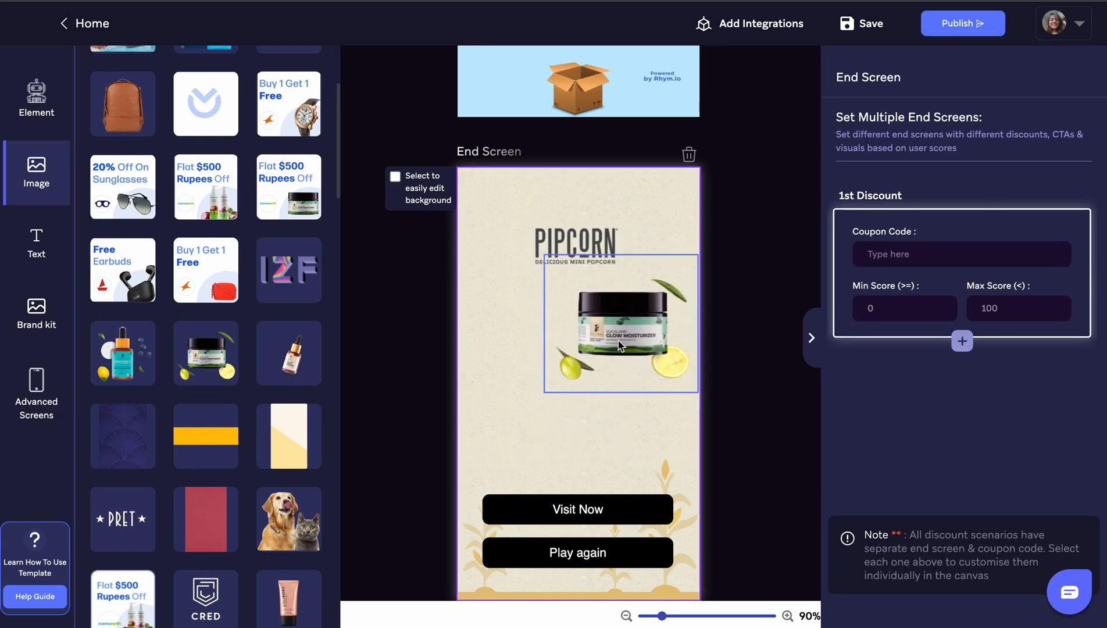
drag(611, 342, 567, 364)
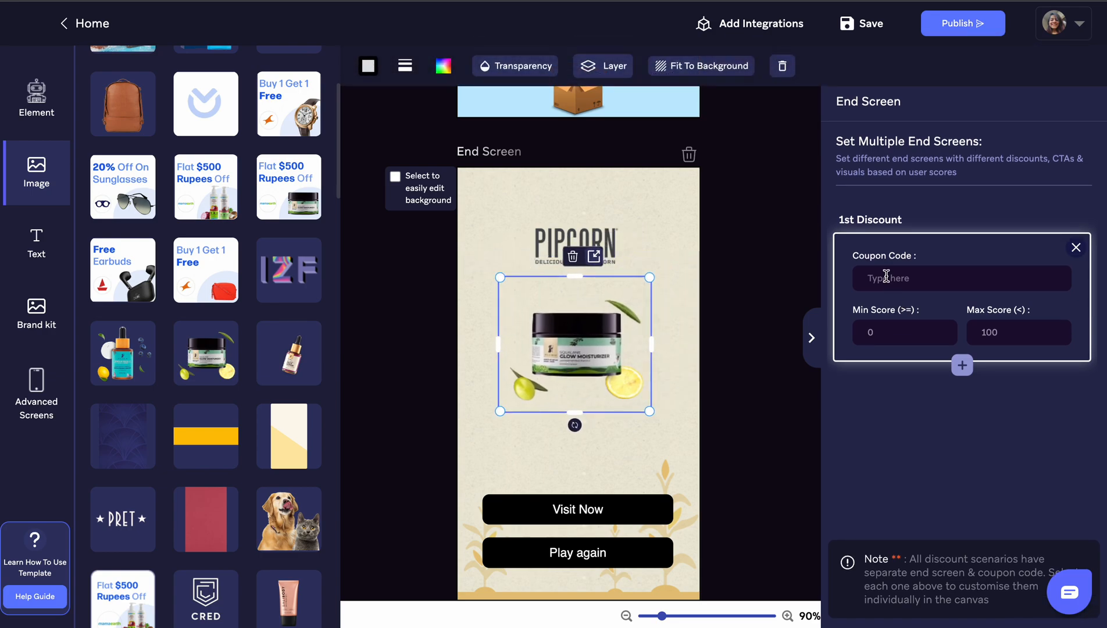
Enter coupon10 as the first discount's coupon code.
click(882, 278)
text(cou)
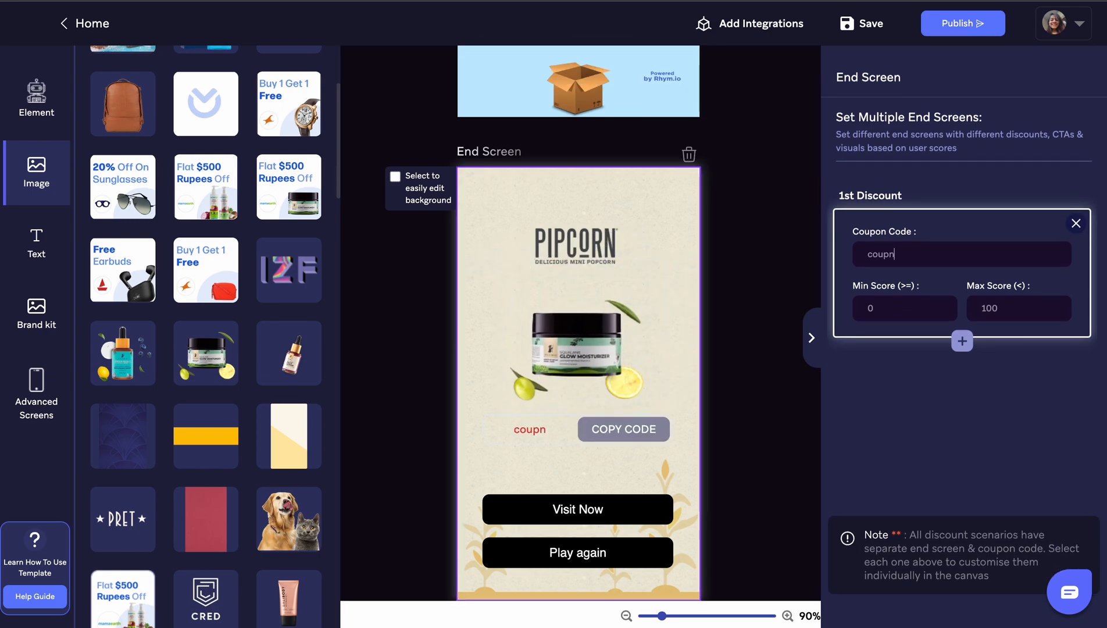
text(pon10)
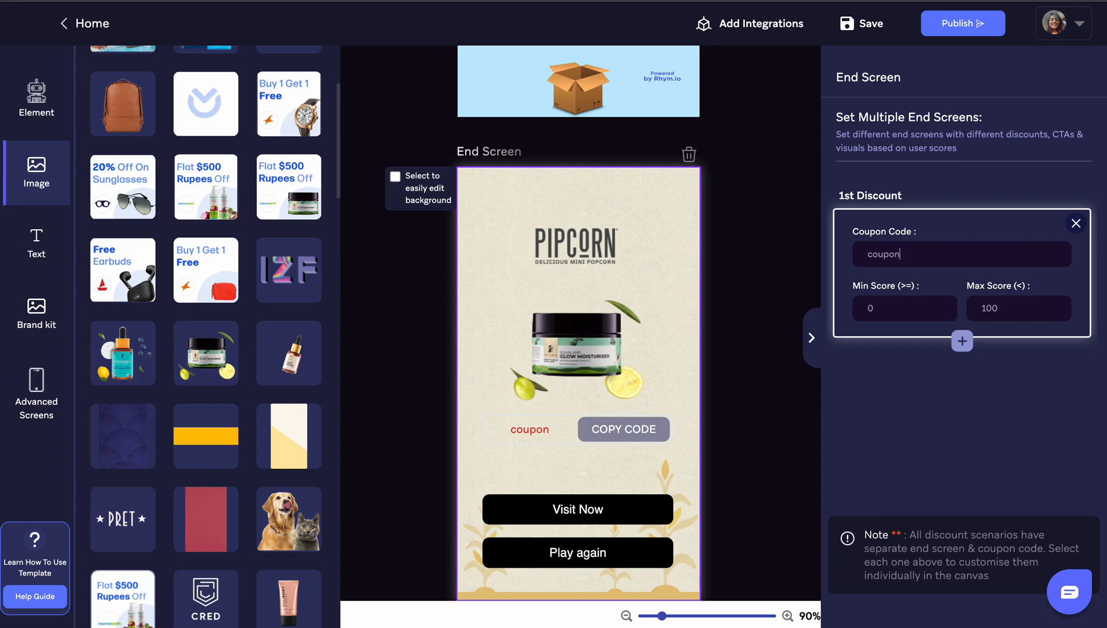
Give the coupon code box a solid black border and move it down closer to the Visit Now button.
click(530, 429)
click(405, 67)
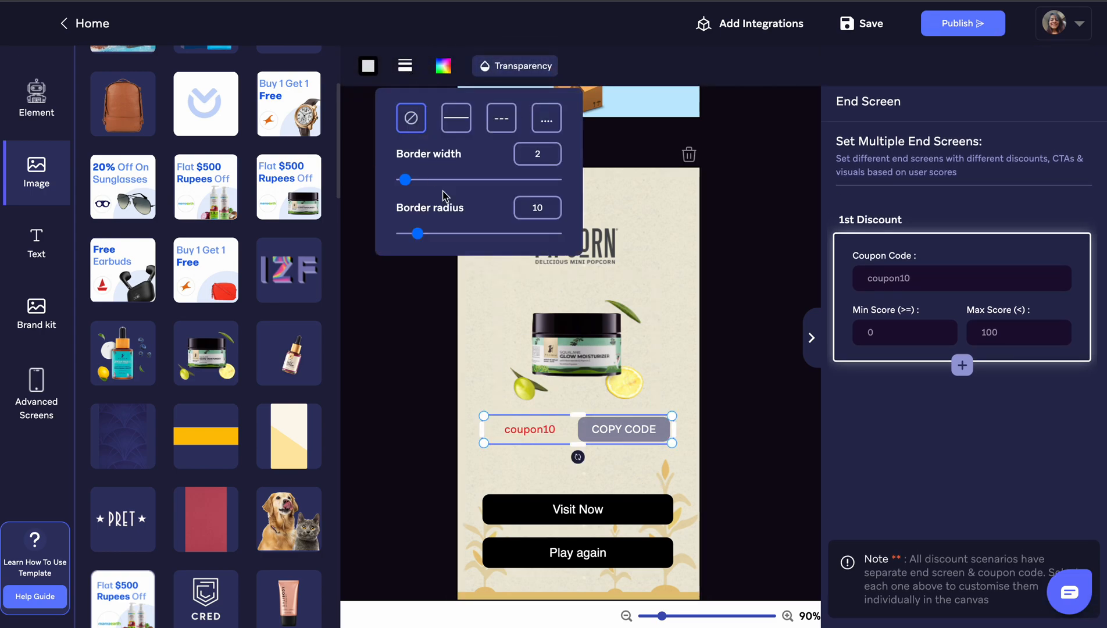
click(368, 67)
click(479, 230)
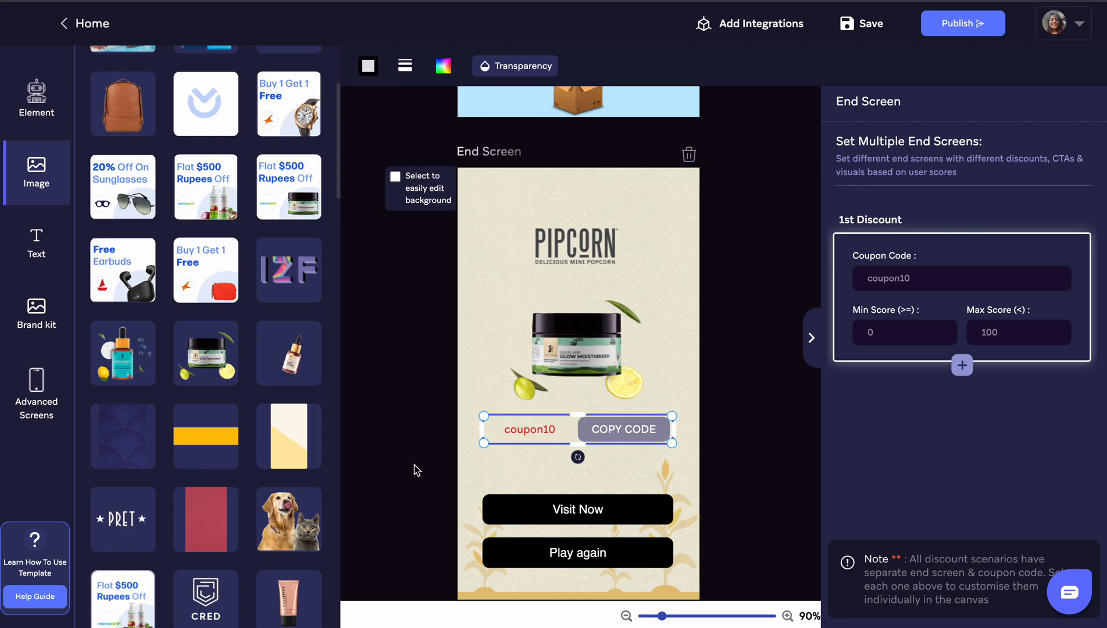
drag(551, 440, 550, 460)
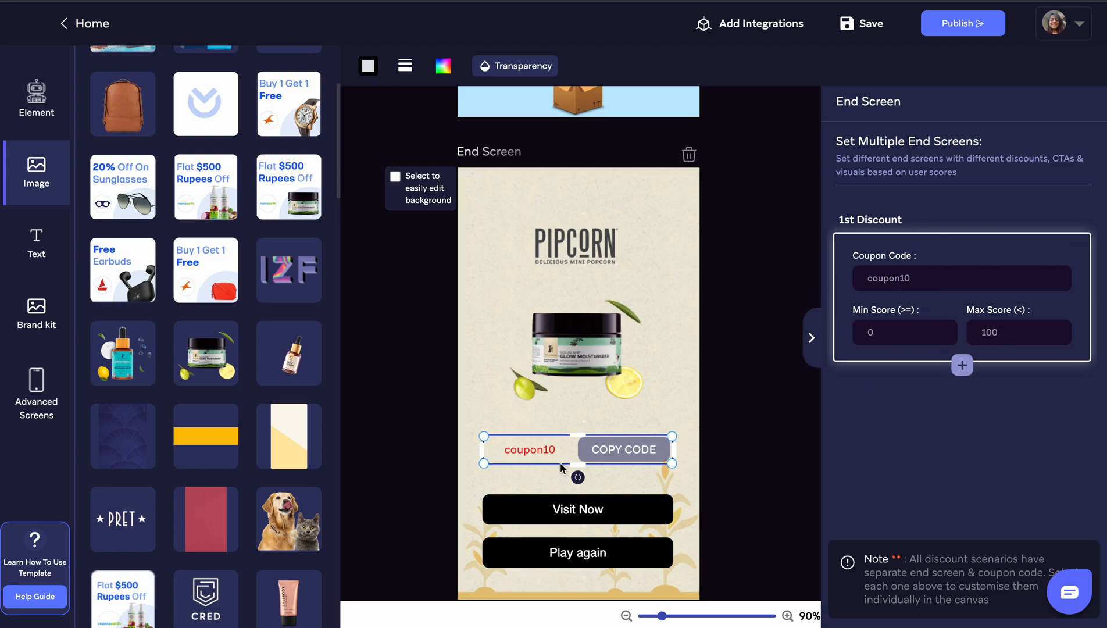
Add a Title 2 text to the End Screen and place it between the moisturizer jar and the coupon code box.
double_click(903, 277)
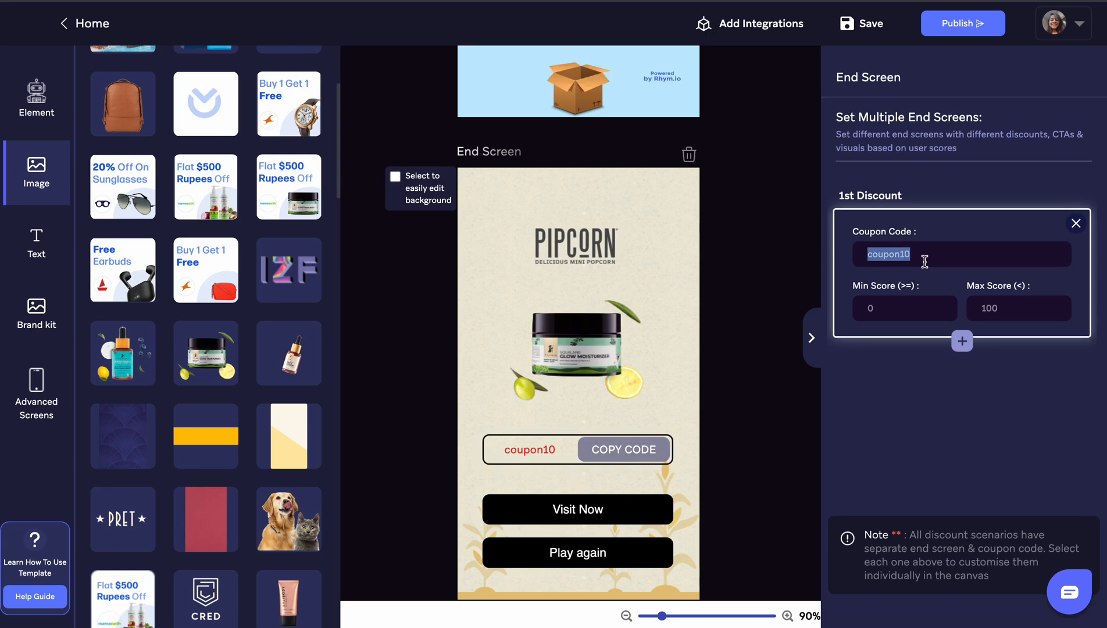
click(36, 242)
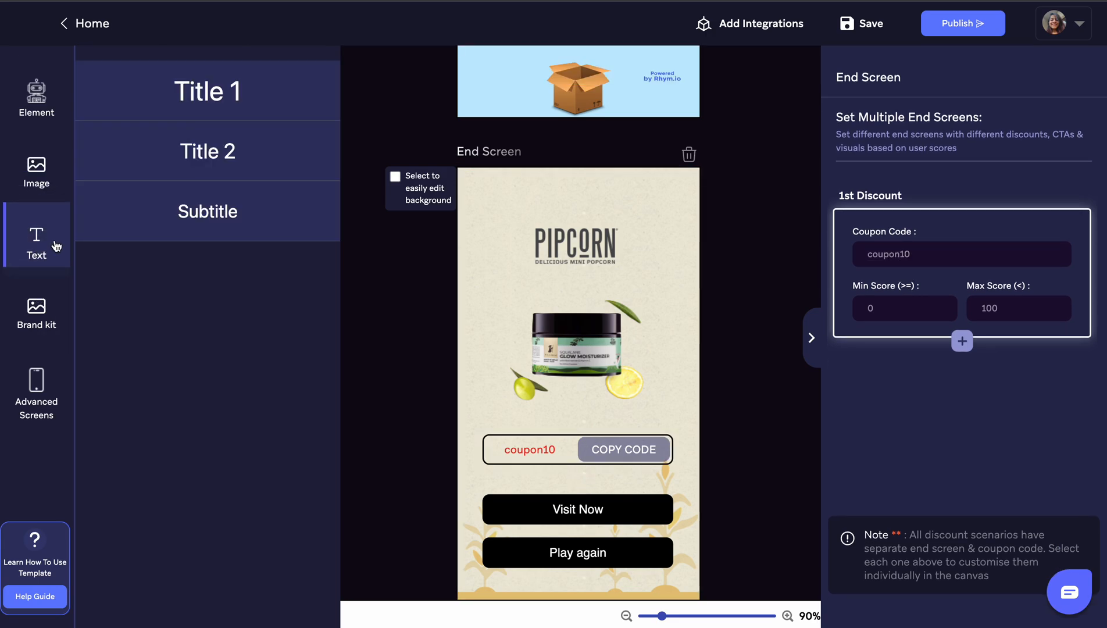
click(684, 304)
click(506, 200)
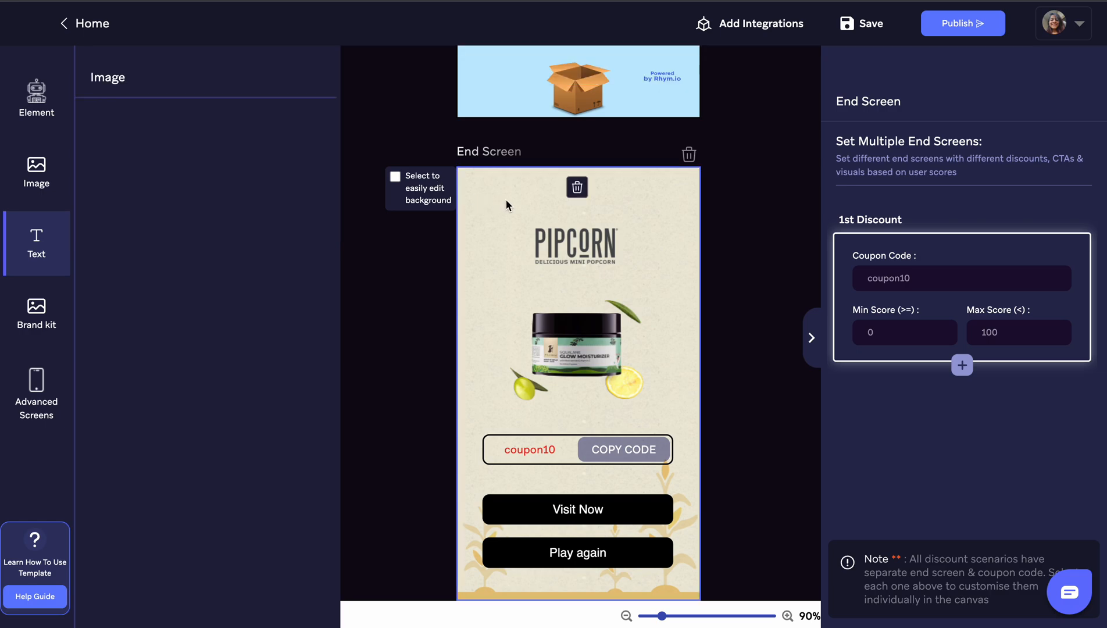
click(56, 239)
click(267, 168)
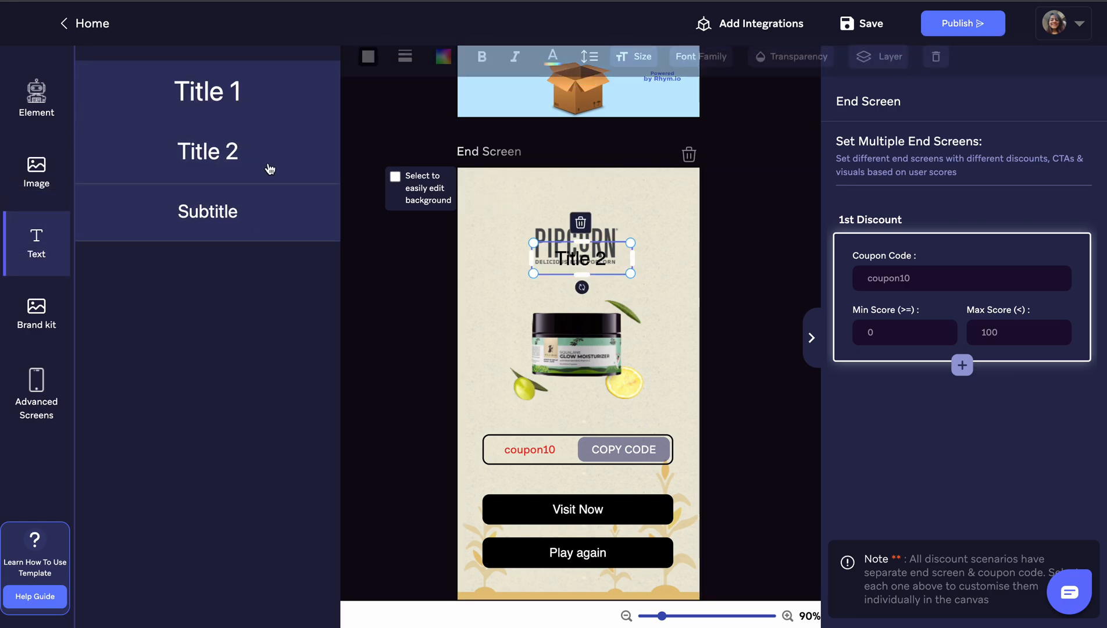
drag(615, 332, 587, 404)
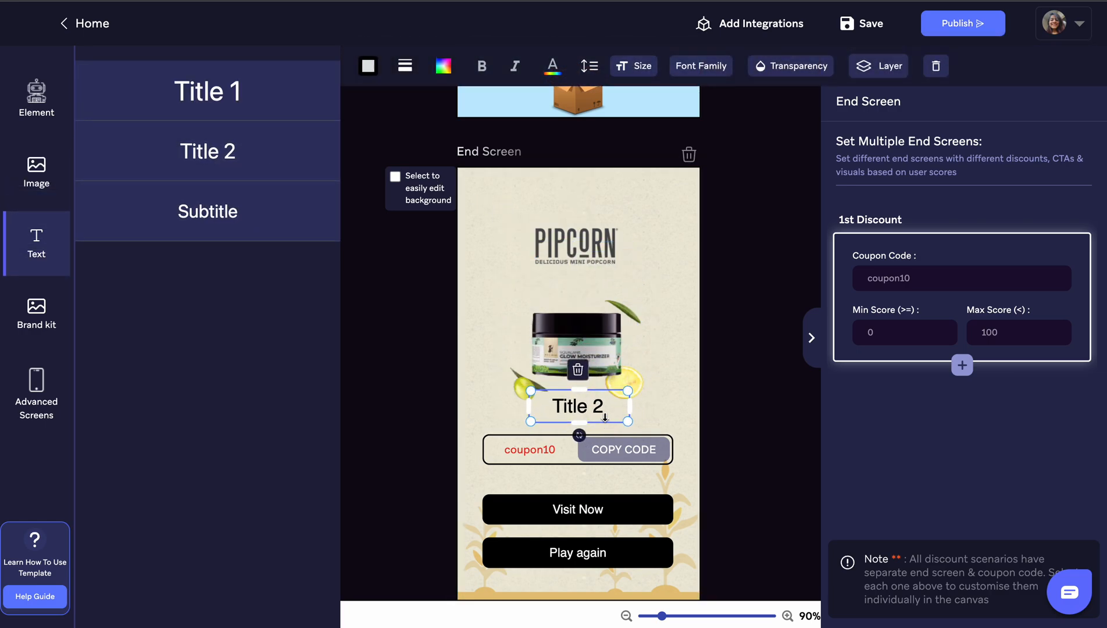
Replace the title's placeholder text with "Congrats! You won 10% off!".
double_click(589, 403)
text(Hey you)
key(ctrl+a)
text(Co)
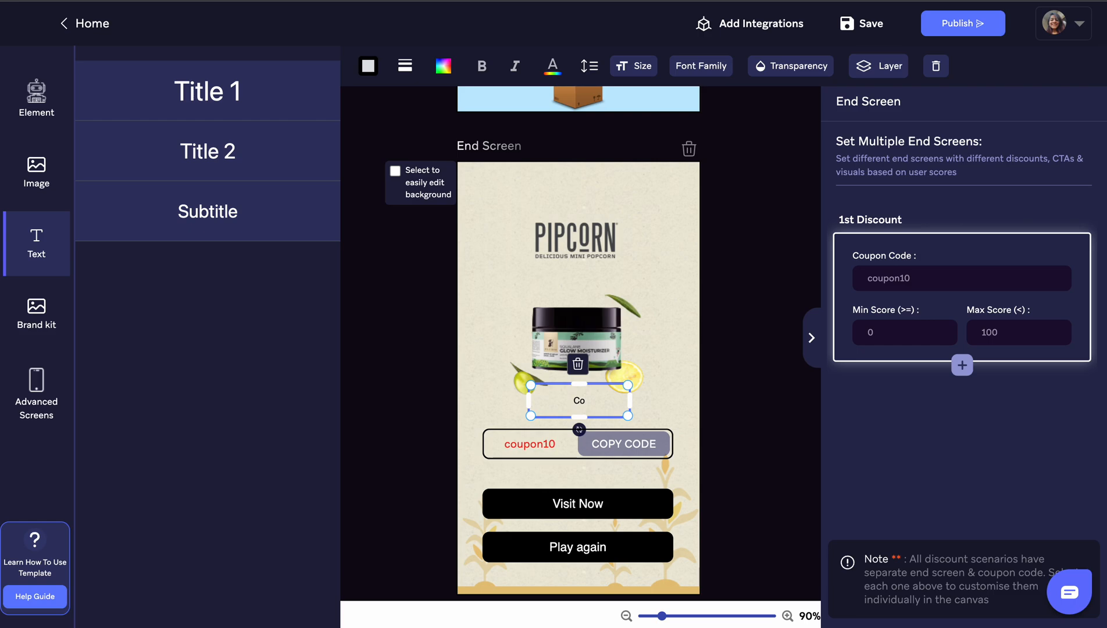
text(ngrats! You w-)
key(BackSpace)
key(BackSpace)
text(on)
key(BackSpace)
key(BackSpace)
key(BackSpace)
text(won 10% of)
Move the moisturizer jar up clear of the congratulations text and widen the text box so the message fits on one line.
drag(587, 334, 584, 306)
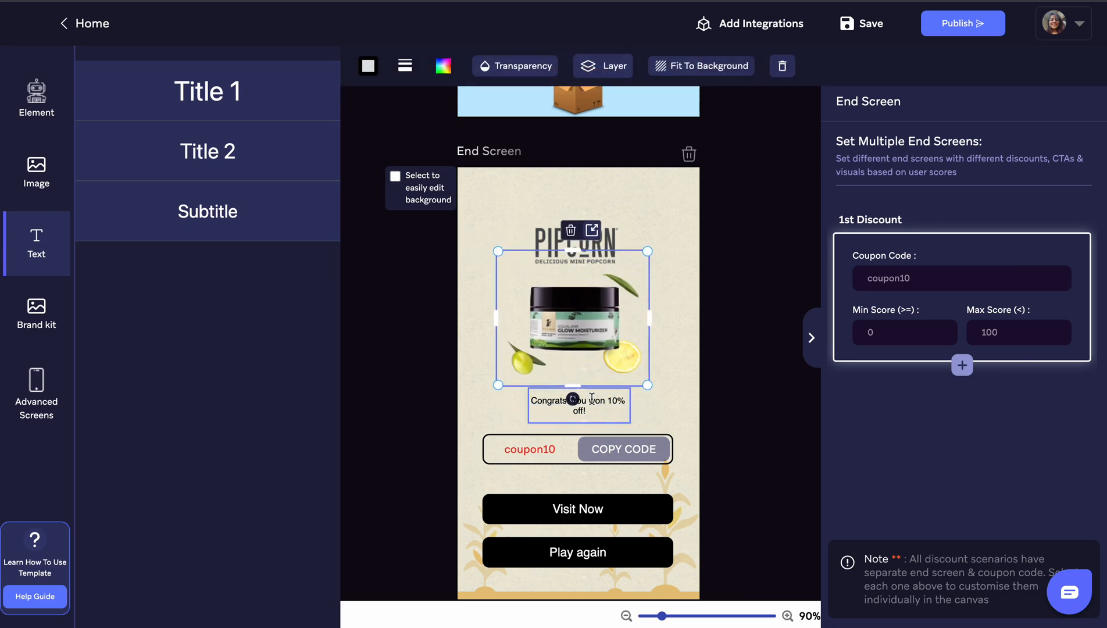
click(576, 405)
drag(629, 423, 592, 411)
Set the congratulations text to 18px, widen its box to keep it on one line, and center it above the coupon code box.
double_click(592, 411)
click(634, 69)
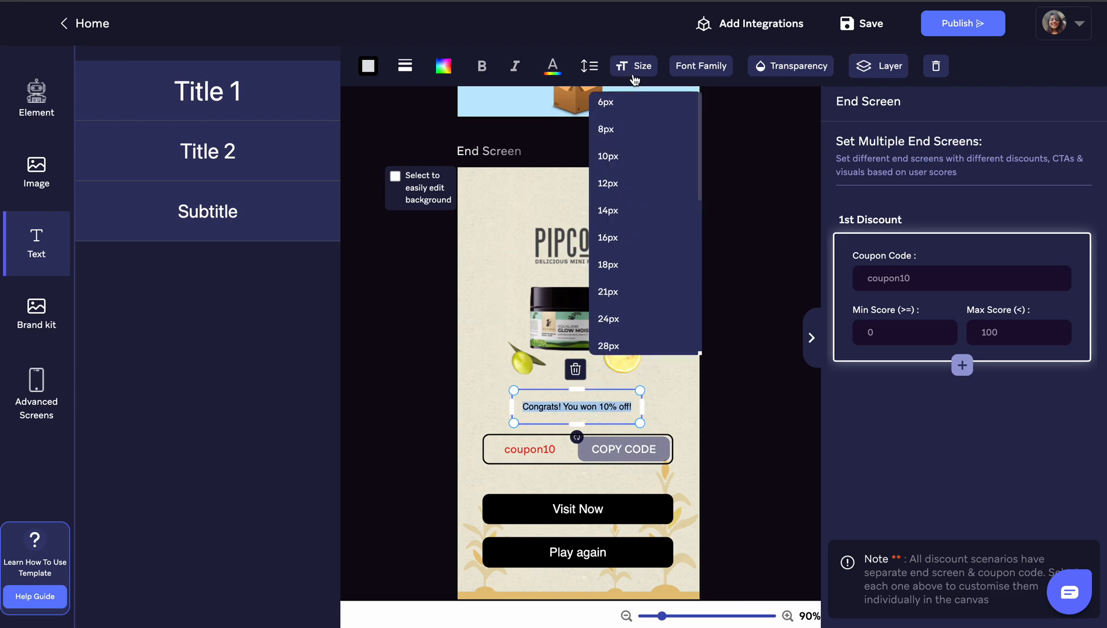
click(634, 268)
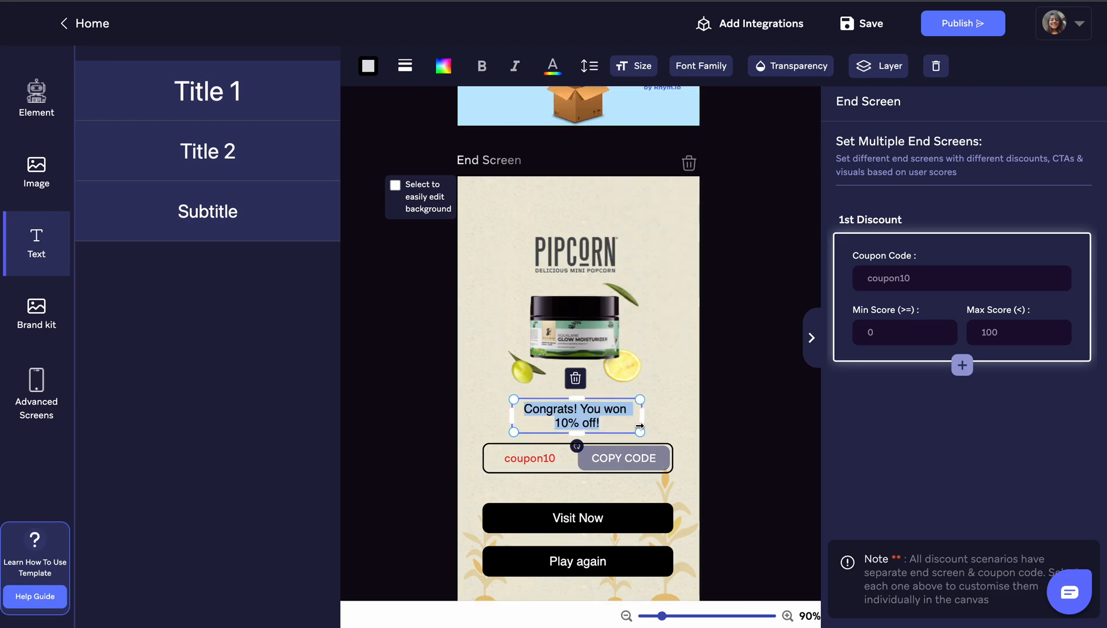
drag(641, 419, 674, 418)
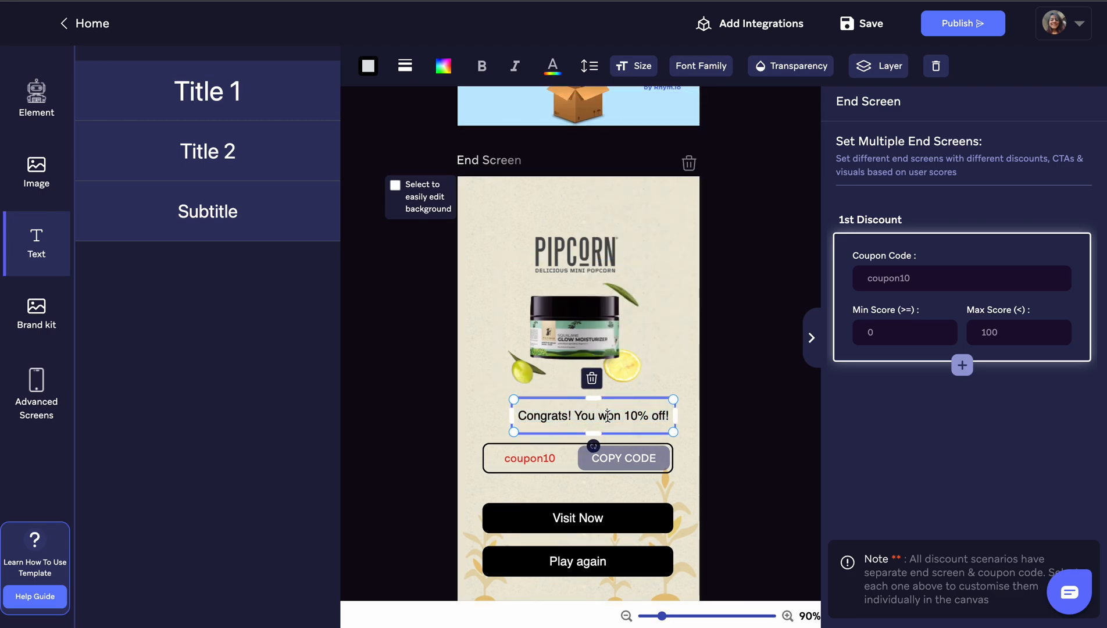
click(702, 410)
click(634, 418)
drag(634, 418, 617, 418)
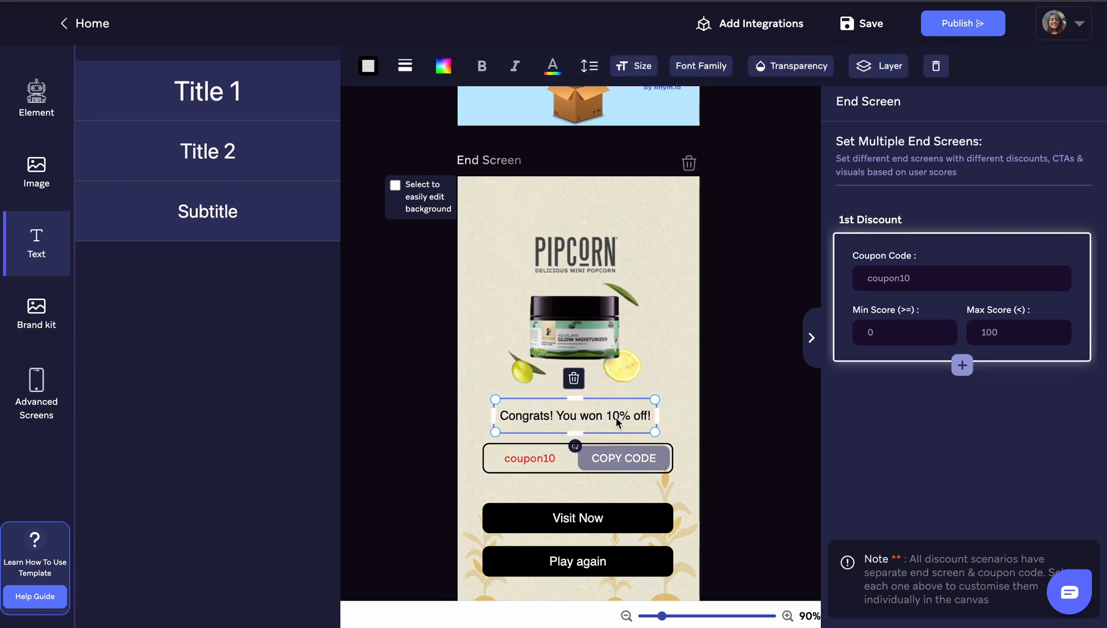
Add a second discount to the End Screen and set its maximum score to 500.
scroll(631, 418, down, 1)
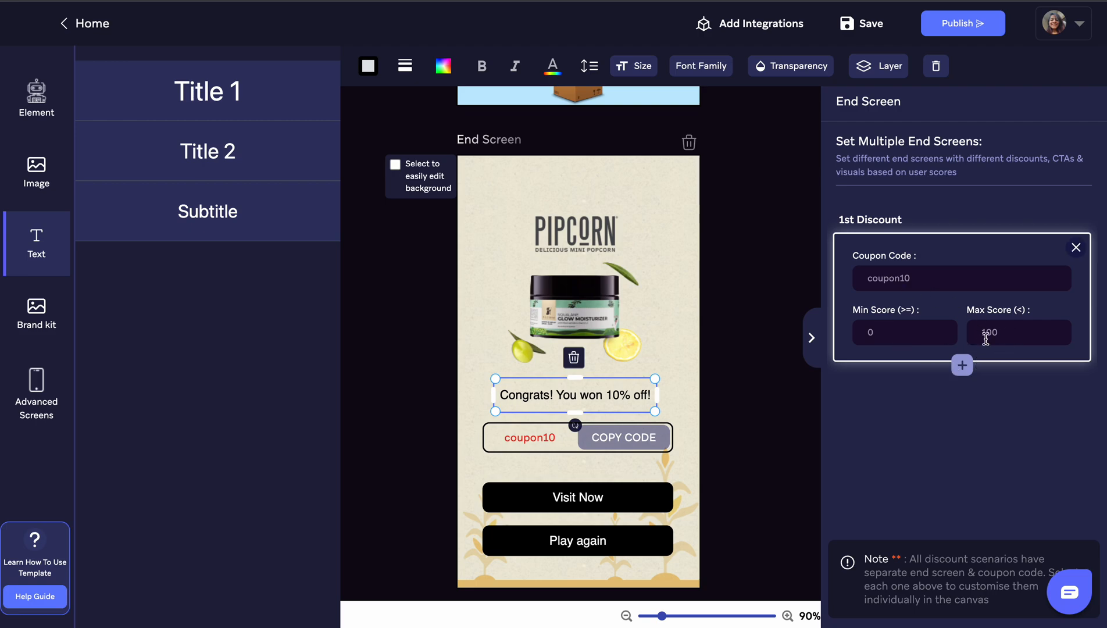
click(962, 366)
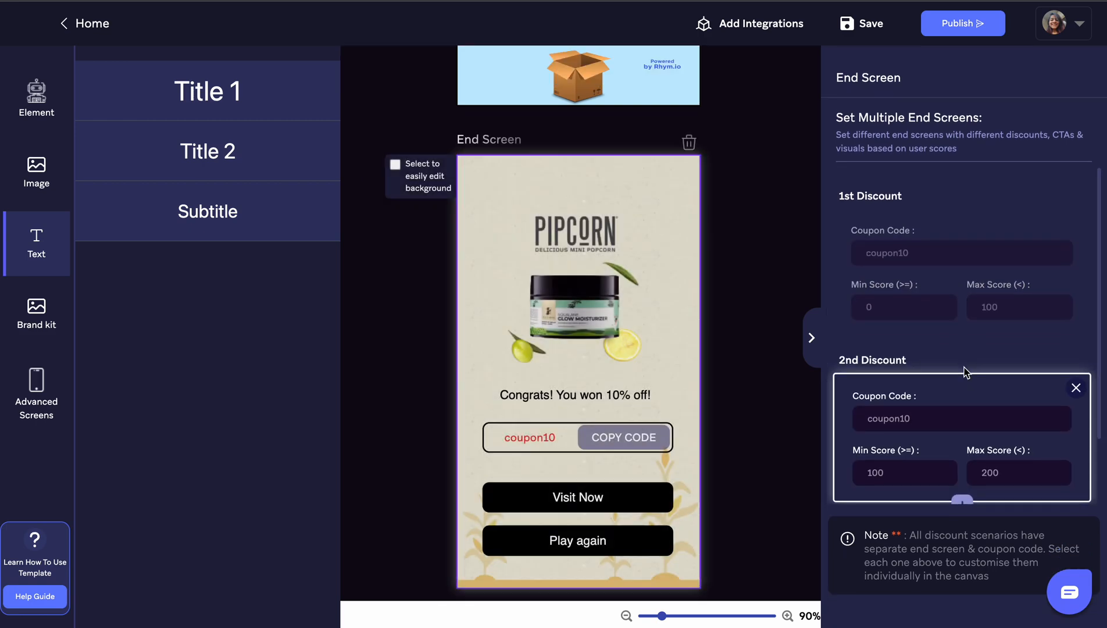
text(500)
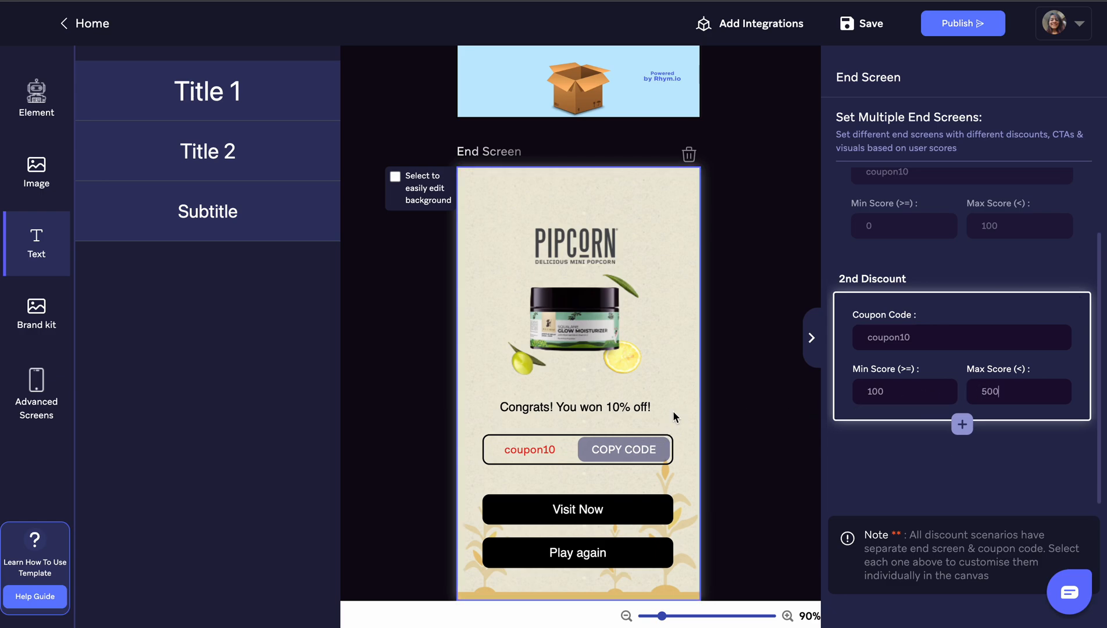
Set the second discount's coupon code to coupon20.
double_click(893, 339)
click(904, 342)
key(BackSpace)
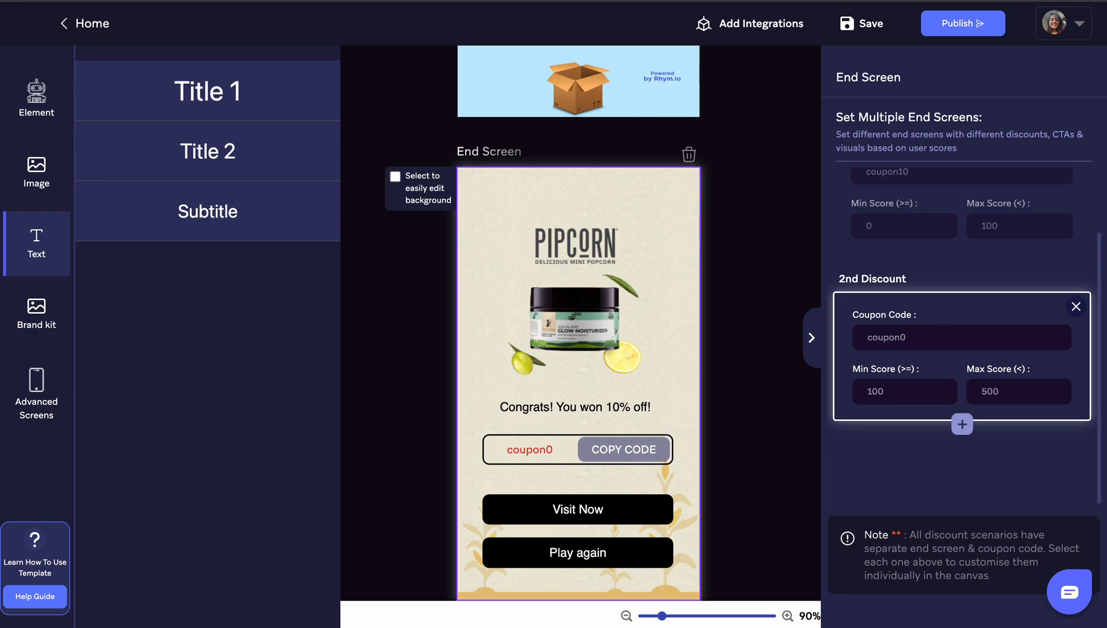
text(2)
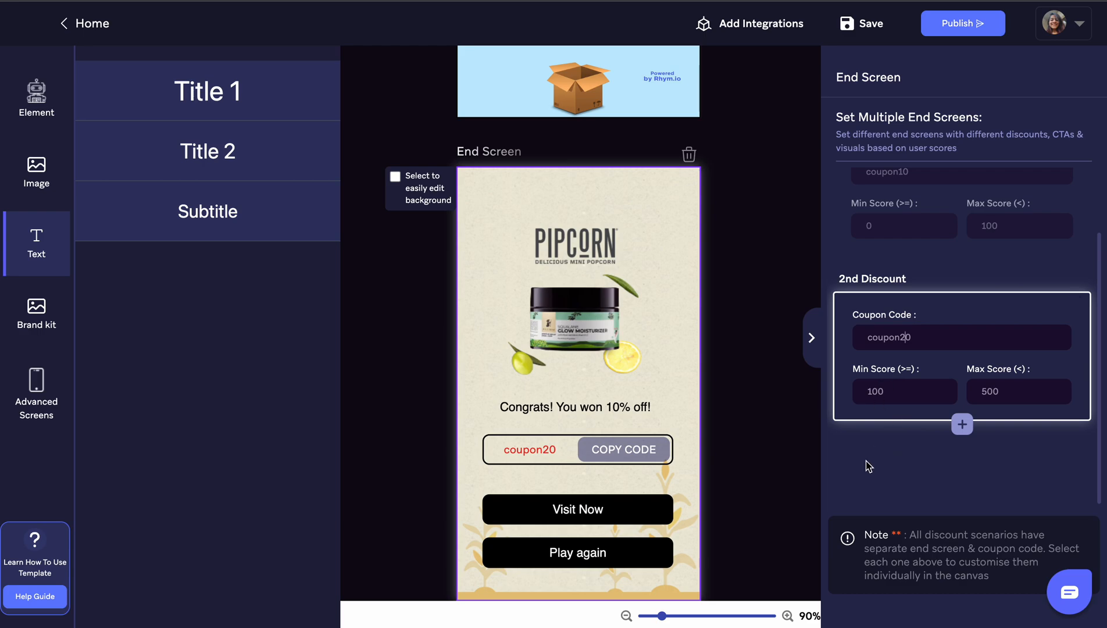
Change the congratulations text on the second discount's End Screen to "Congrats! You won 20% off!".
click(922, 227)
click(905, 374)
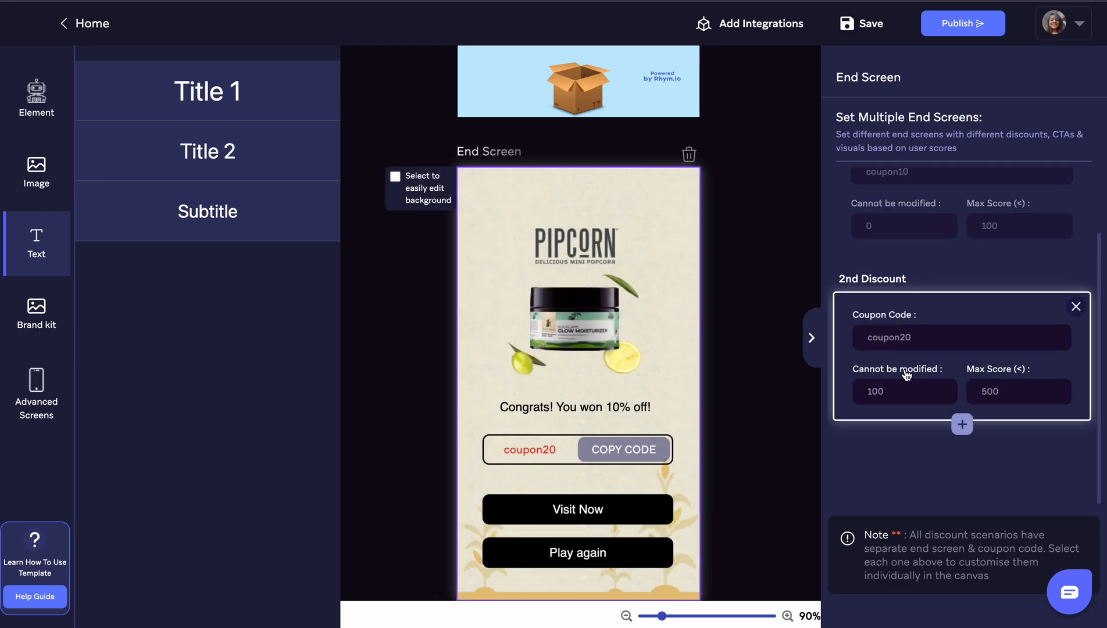
click(904, 227)
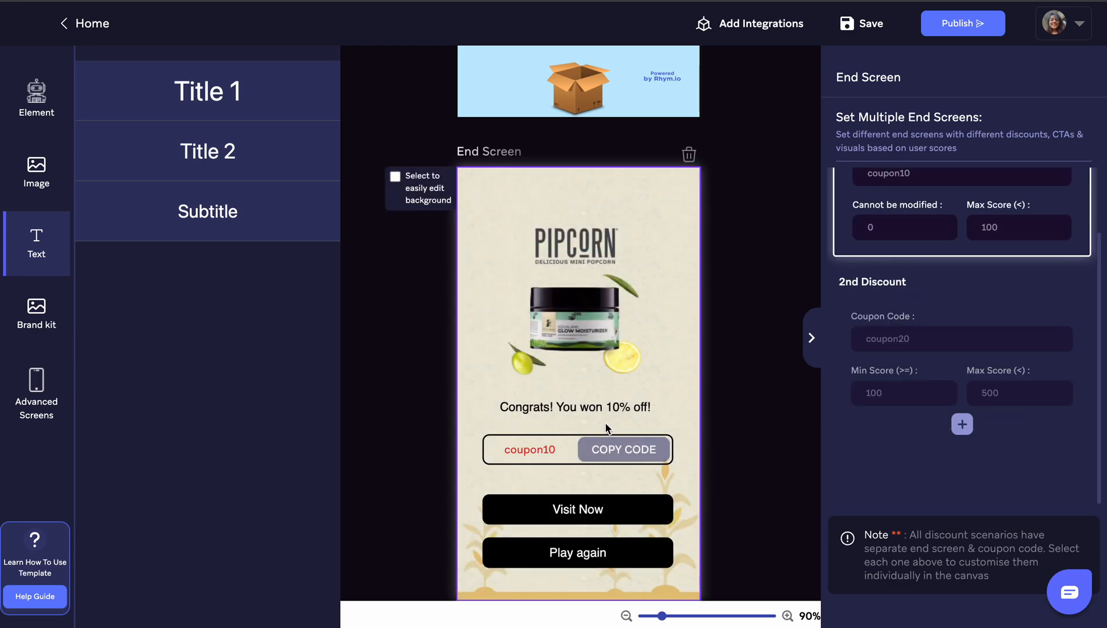
click(855, 376)
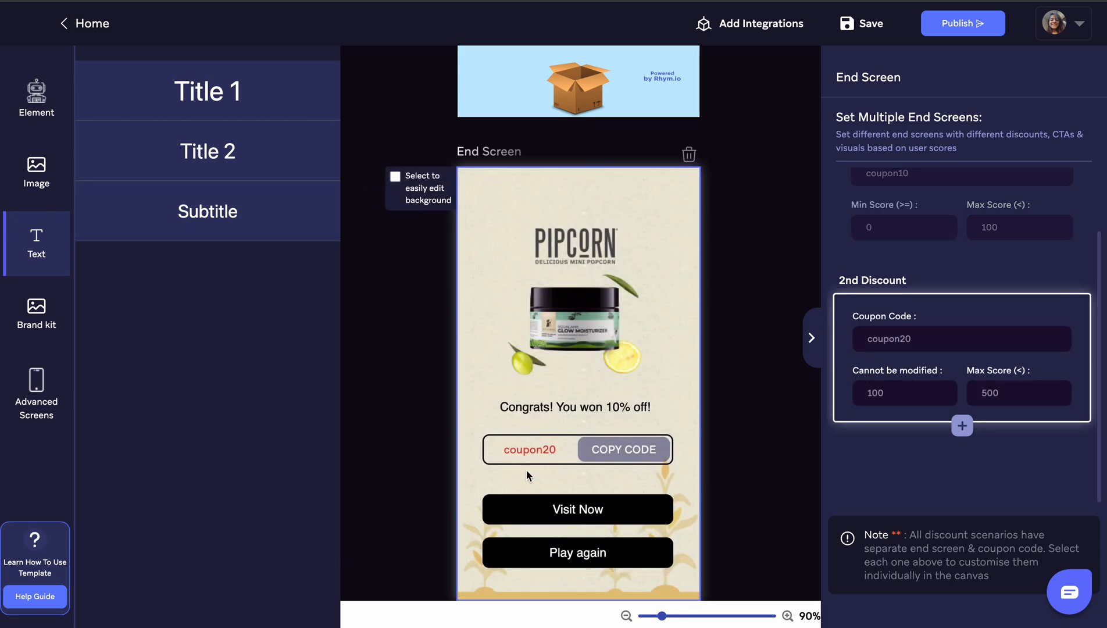
click(611, 407)
key(BackSpace)
text(2)
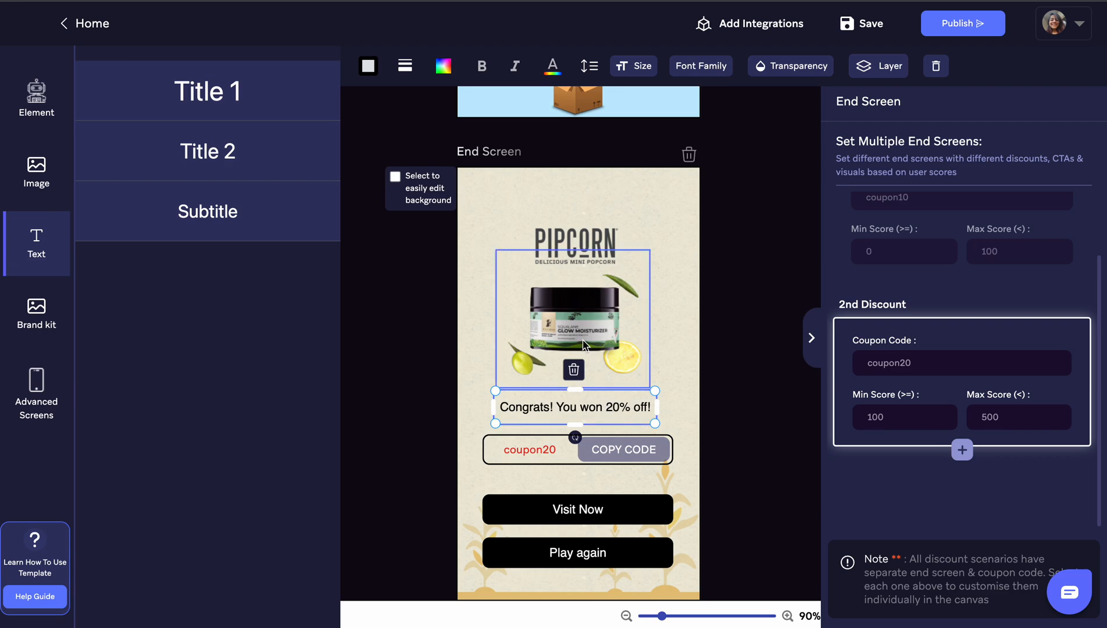
Replace the moisturizer jar on the second discount's End Screen with the brown backpack image, placed between the logo and the congratulations text.
click(584, 344)
key(BackSpace)
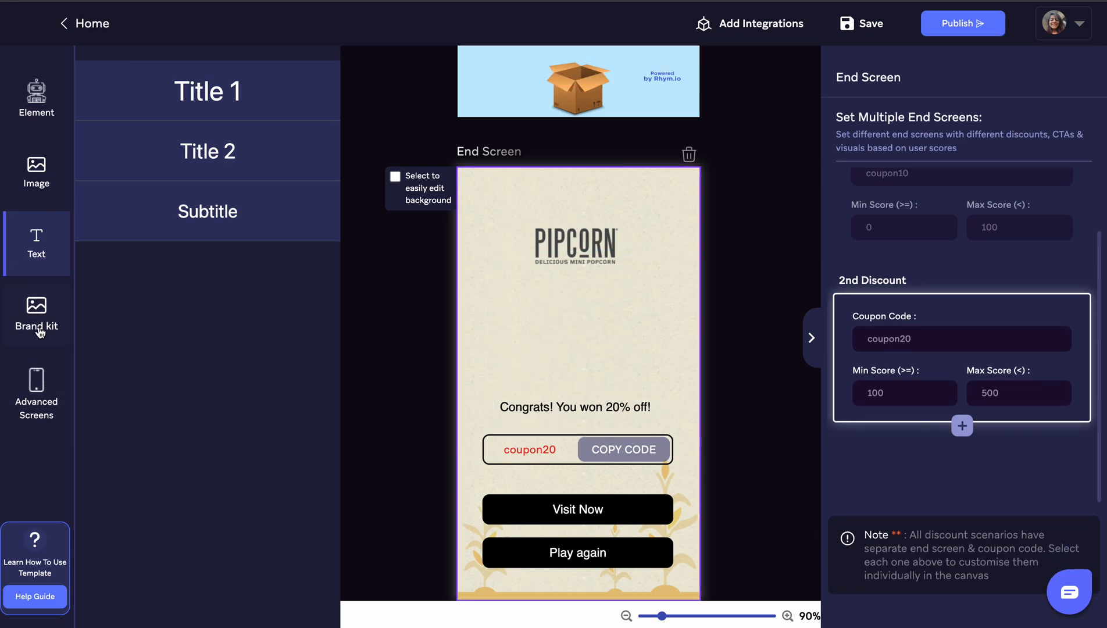
click(36, 174)
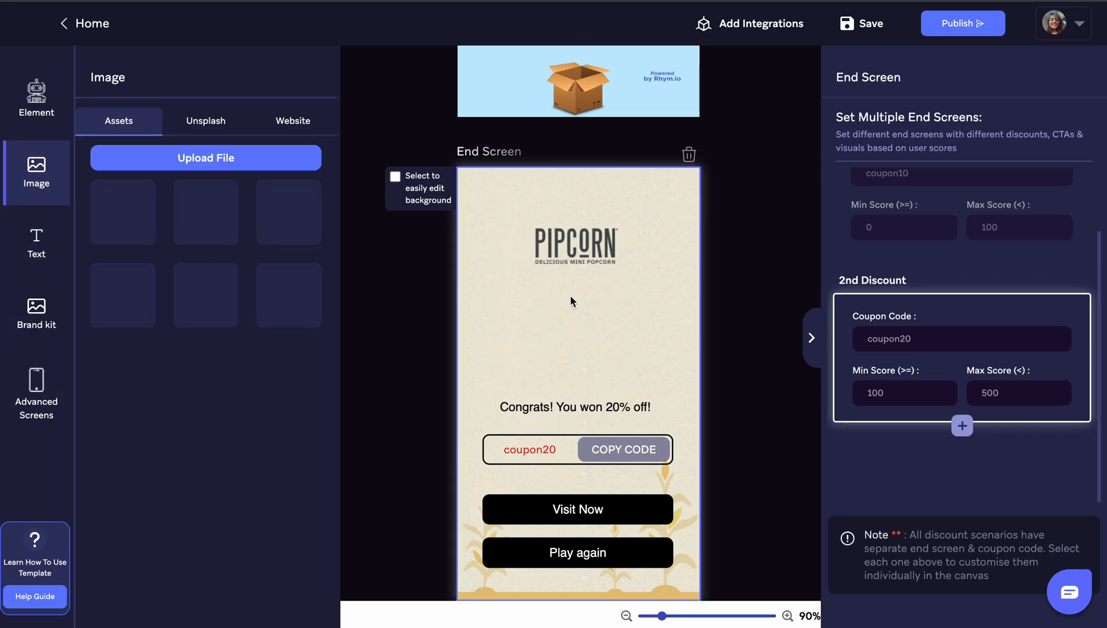
click(564, 328)
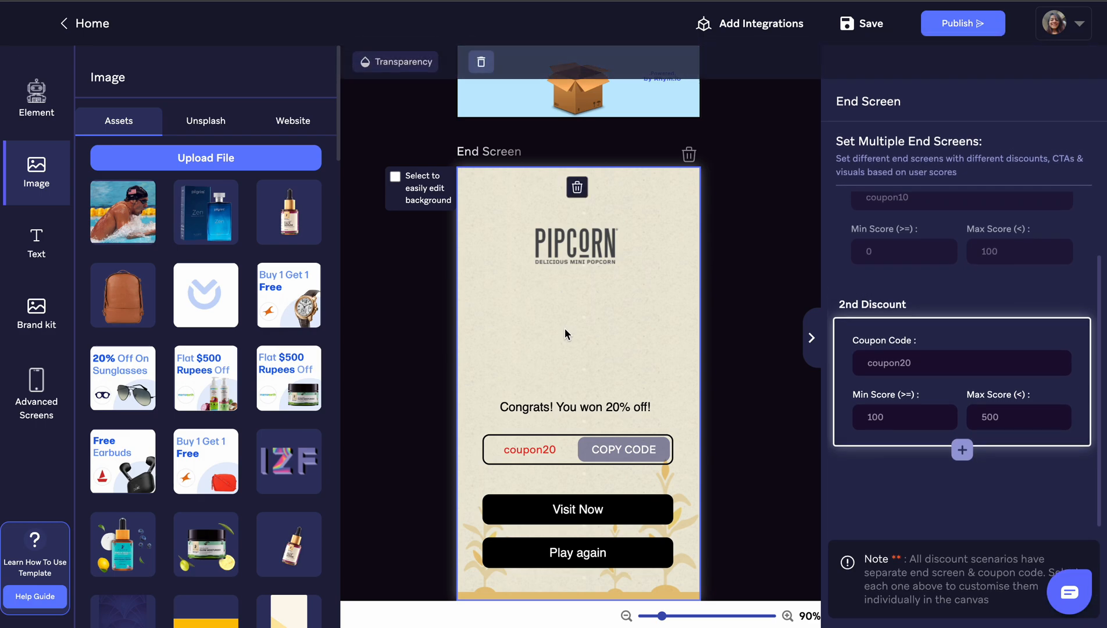
click(129, 309)
drag(612, 326, 593, 349)
Compare the End Screens of the first and second discounts, checking their product images, texts, coupon boxes and Visit Now buttons.
scroll(954, 248, up, 2)
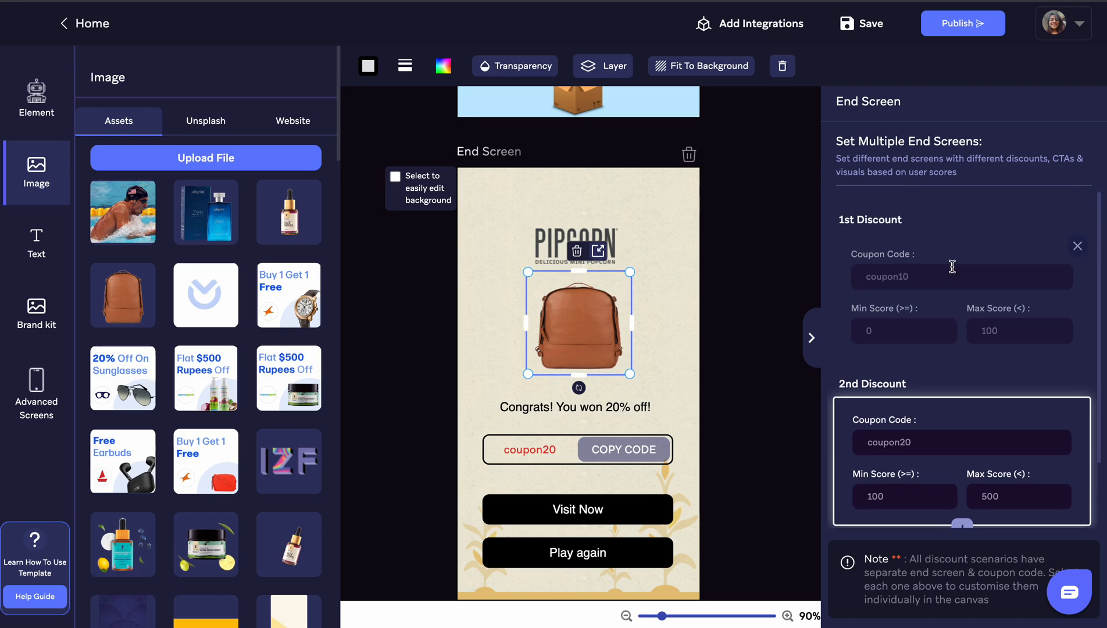
click(948, 259)
scroll(948, 261, down, 2)
click(922, 345)
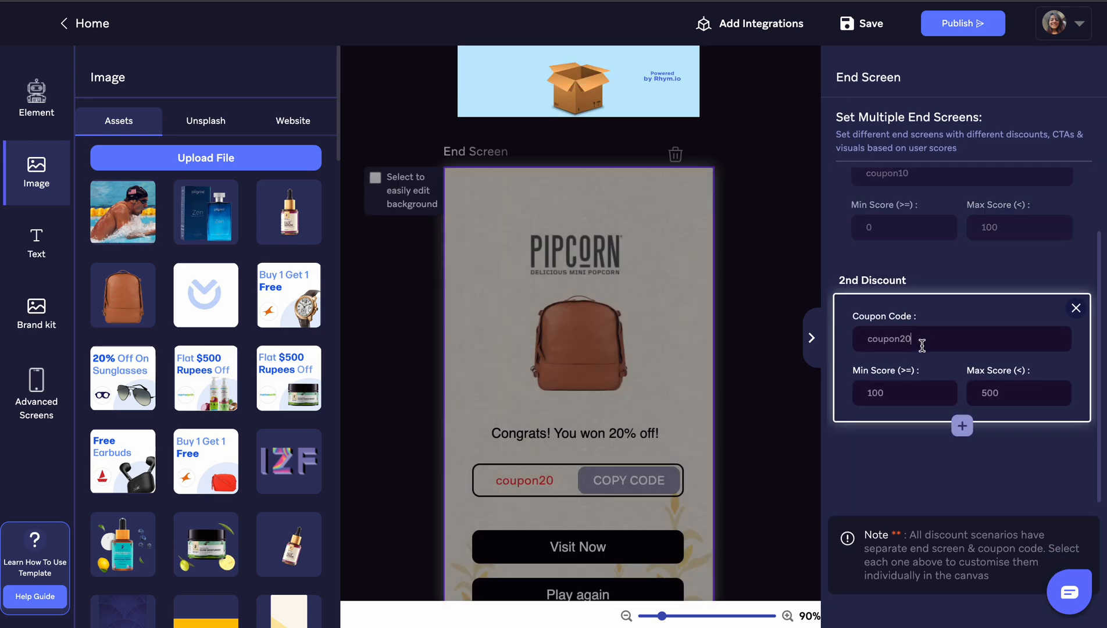
click(615, 501)
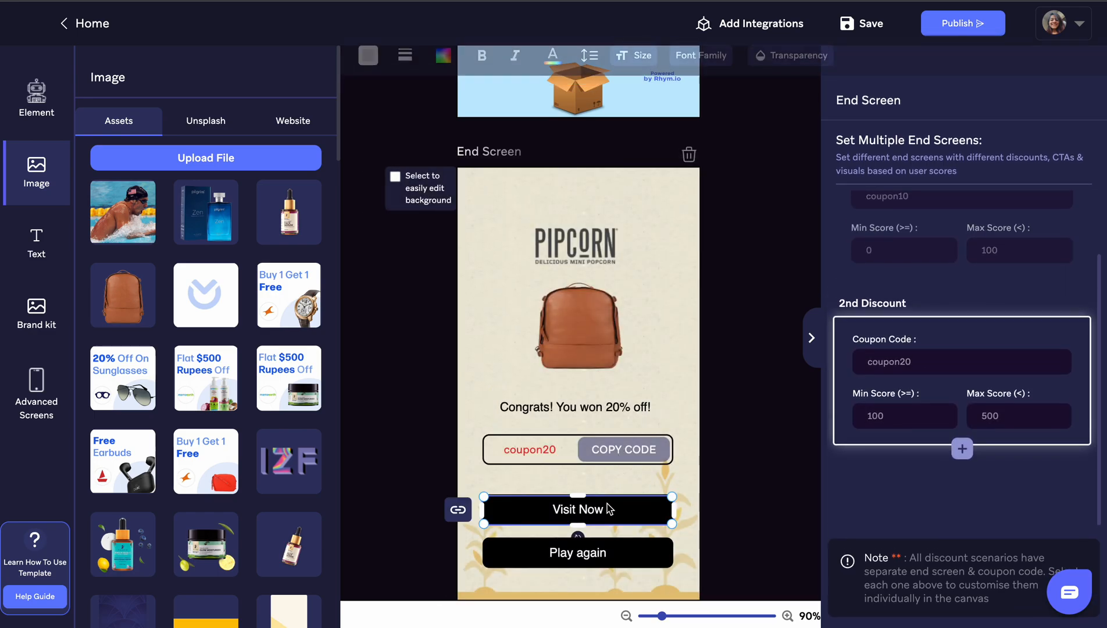
click(882, 272)
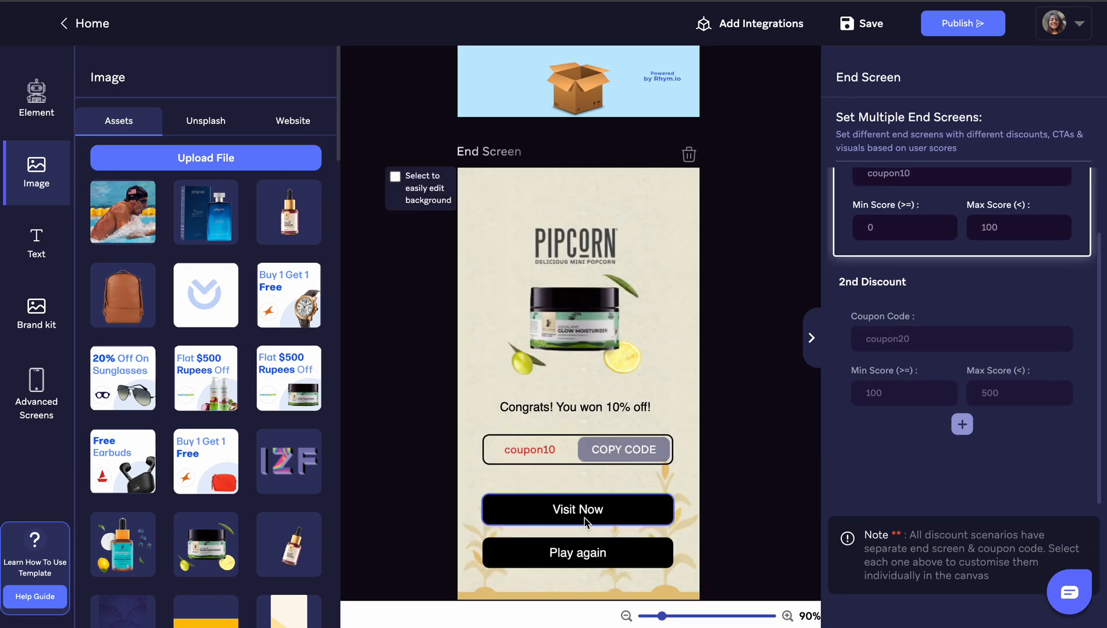
click(623, 508)
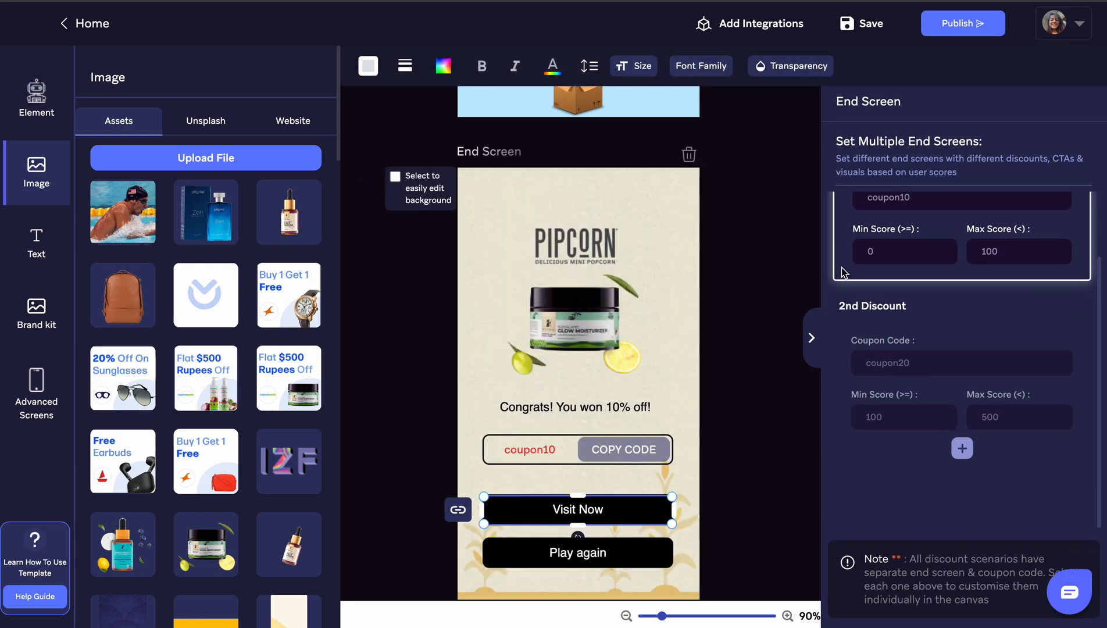
click(907, 385)
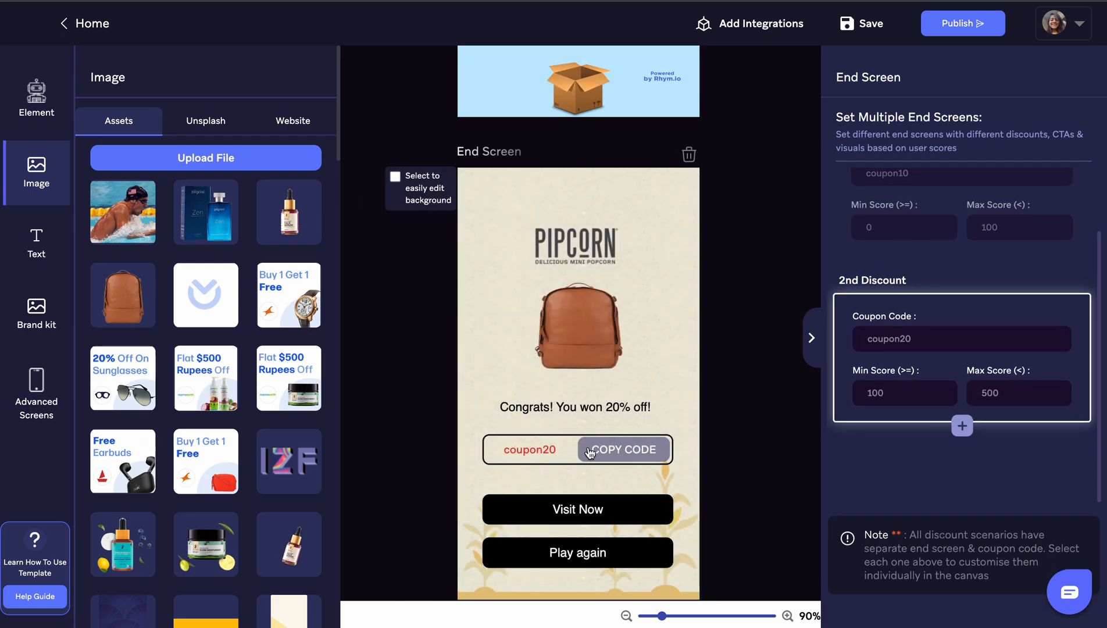
scroll(590, 453, up, 1)
scroll(590, 453, down, 1)
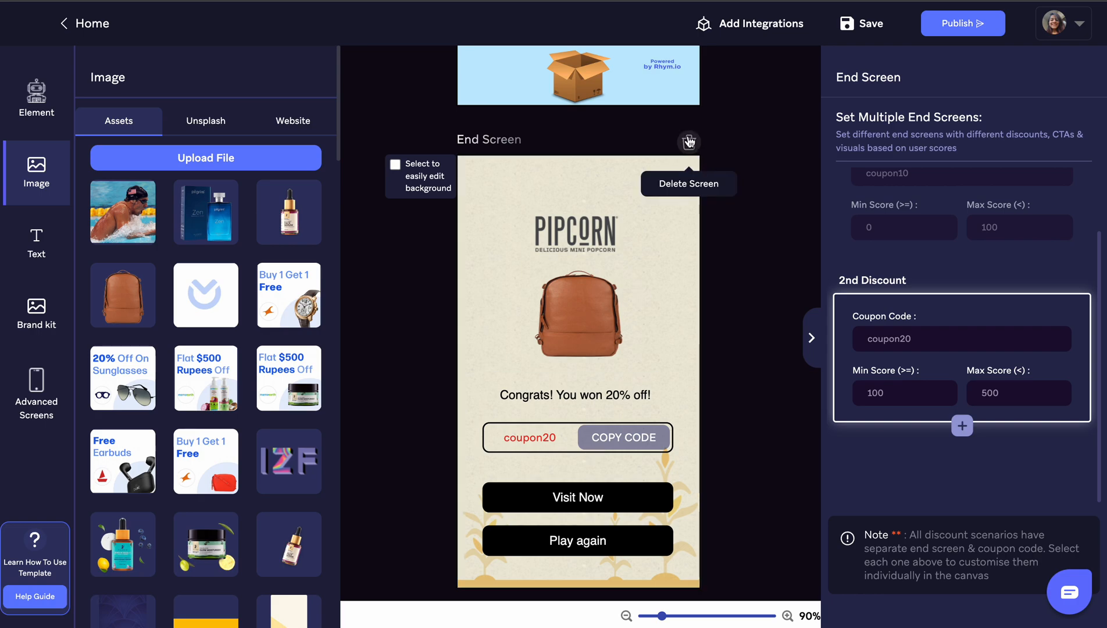
click(593, 364)
click(593, 442)
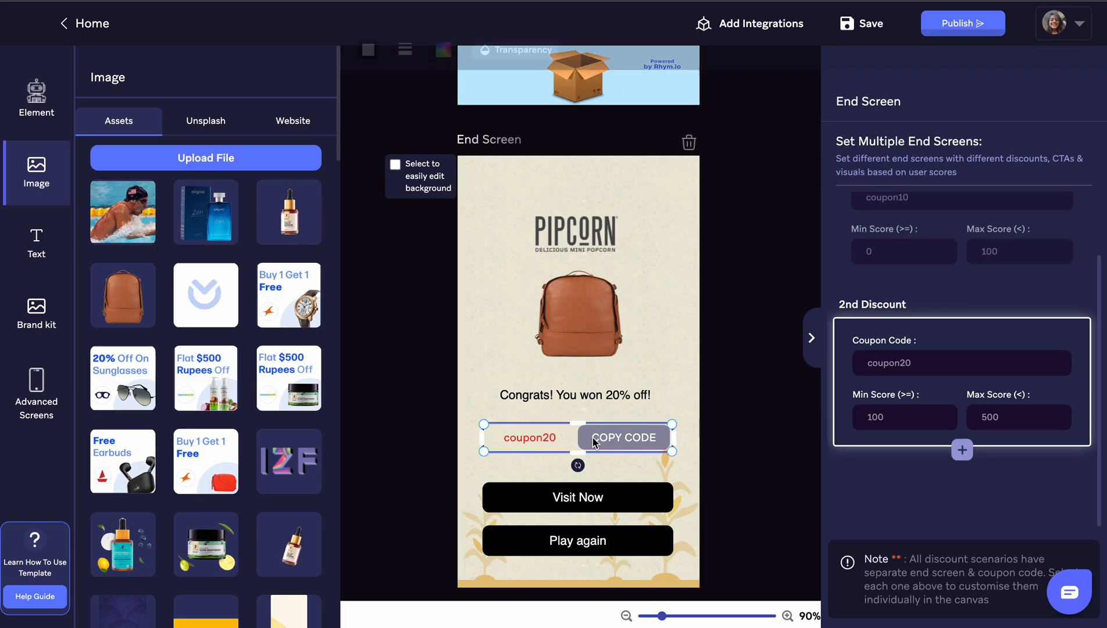
click(651, 311)
scroll(650, 311, up, 1)
scroll(651, 317, down, 1)
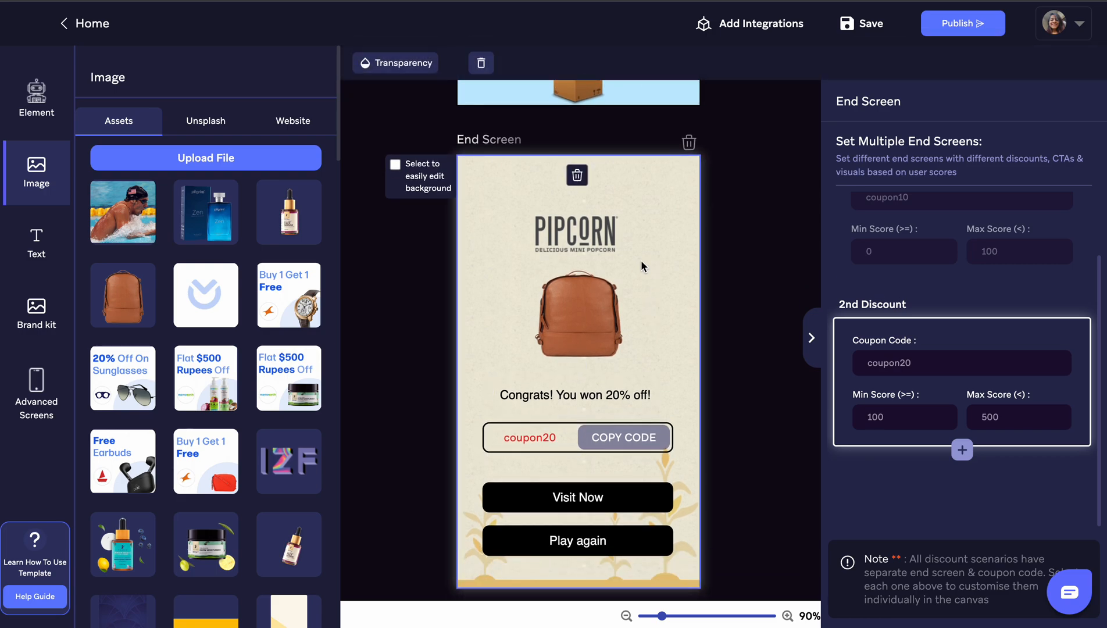
Clear the second discount's coupon code so its End Screen has no coupon box.
click(927, 252)
click(927, 372)
double_click(896, 339)
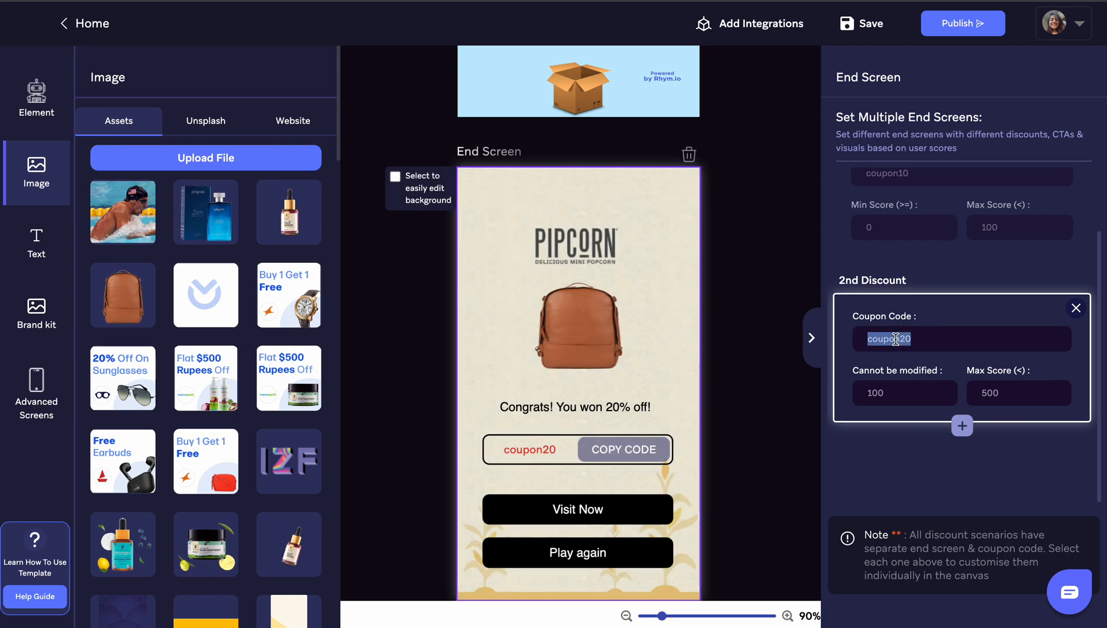
key(BackSpace)
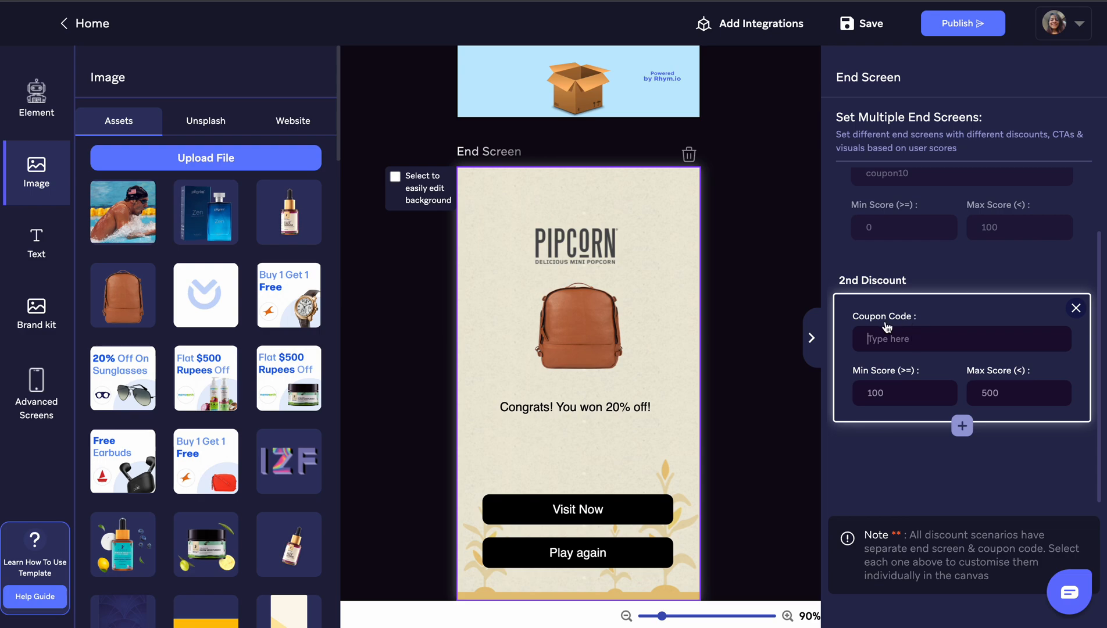
triple_click(851, 279)
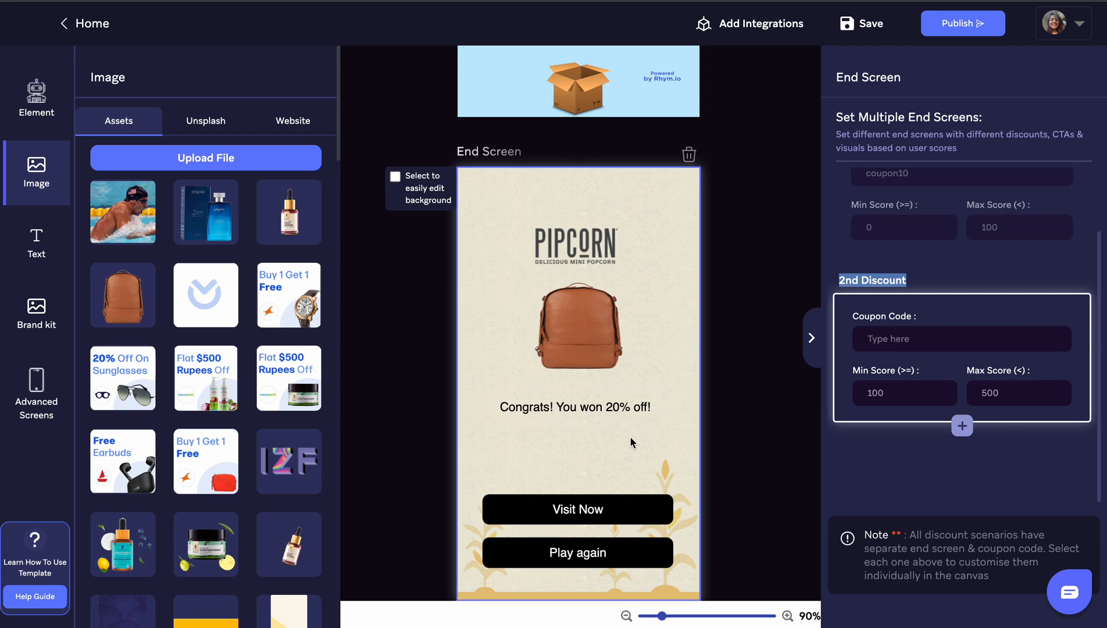
click(581, 447)
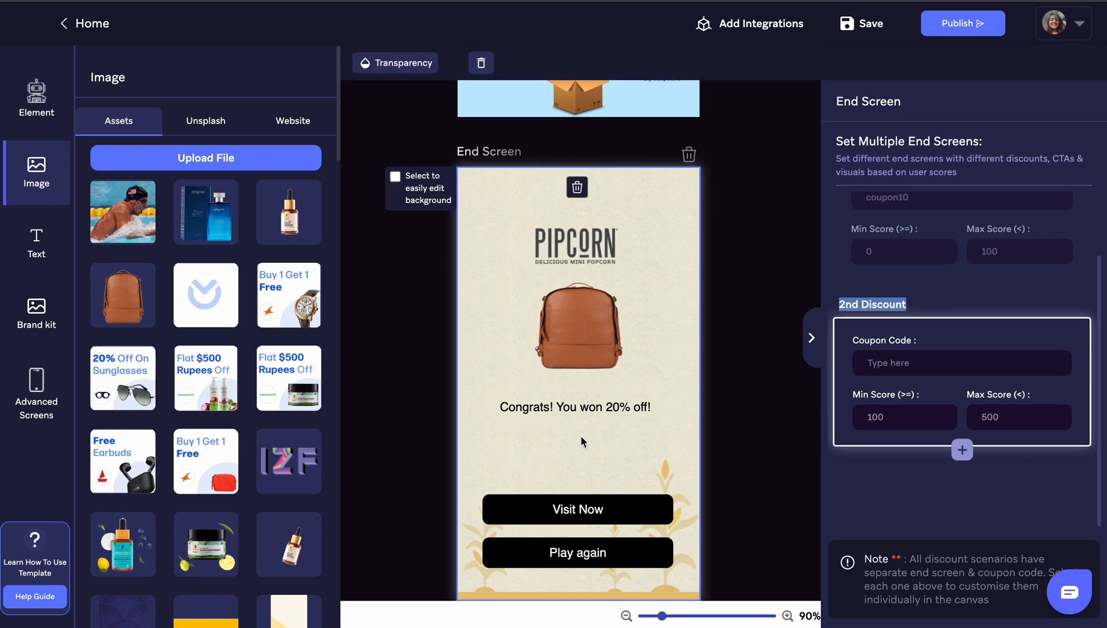
Add a Lead Form screen to the experience and review its text, fields and place before the End Screen.
click(18, 372)
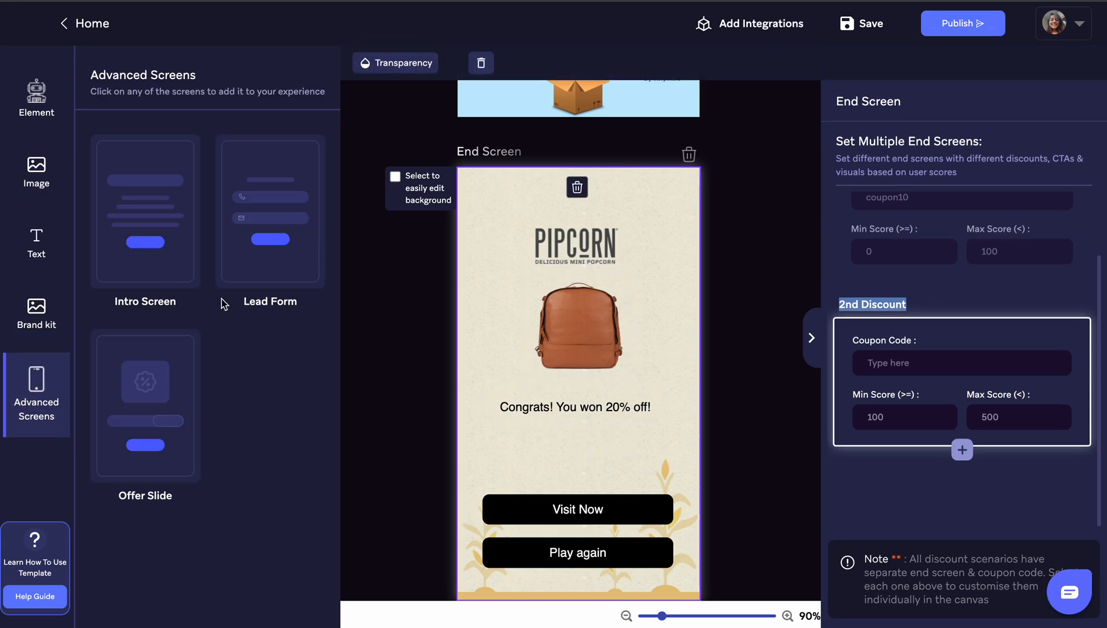
click(270, 253)
scroll(640, 307, down, 8)
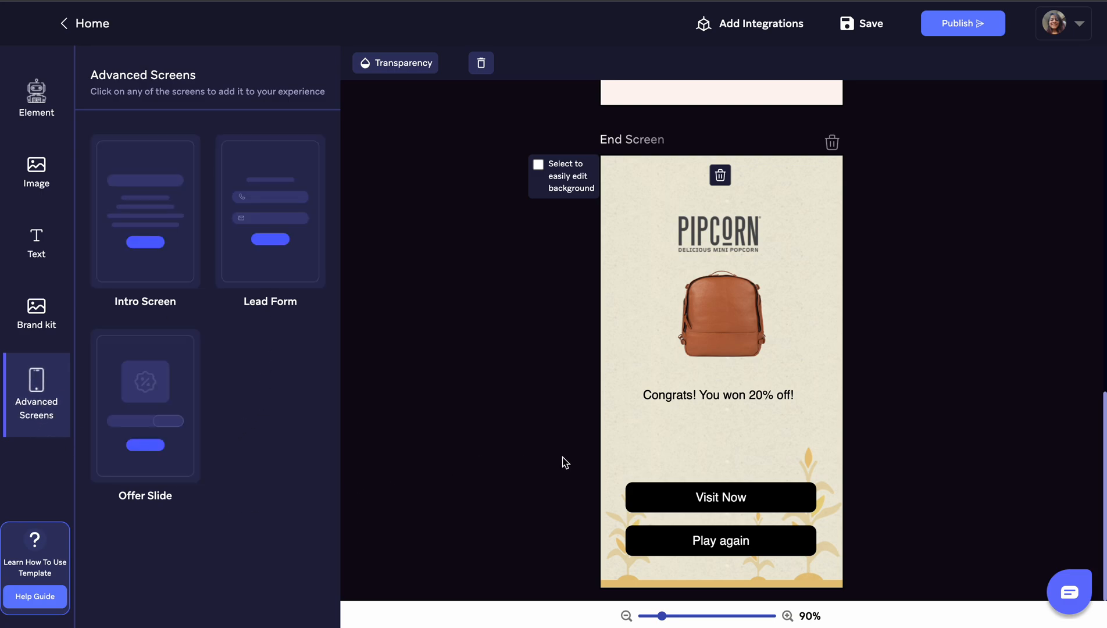
scroll(667, 405, up, 10)
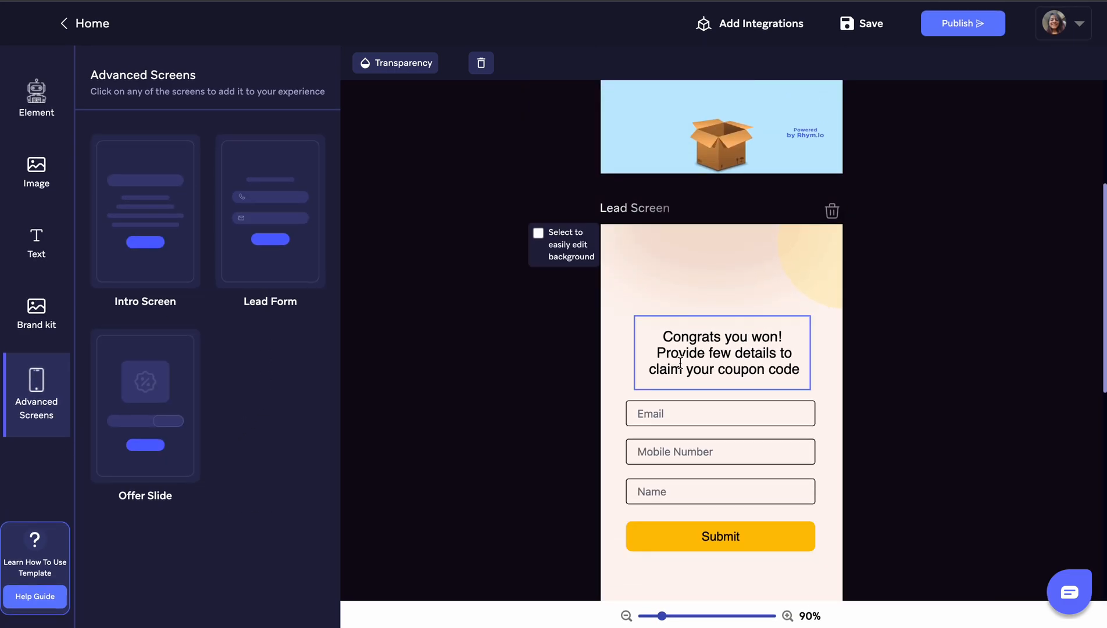
scroll(639, 348, down, 1)
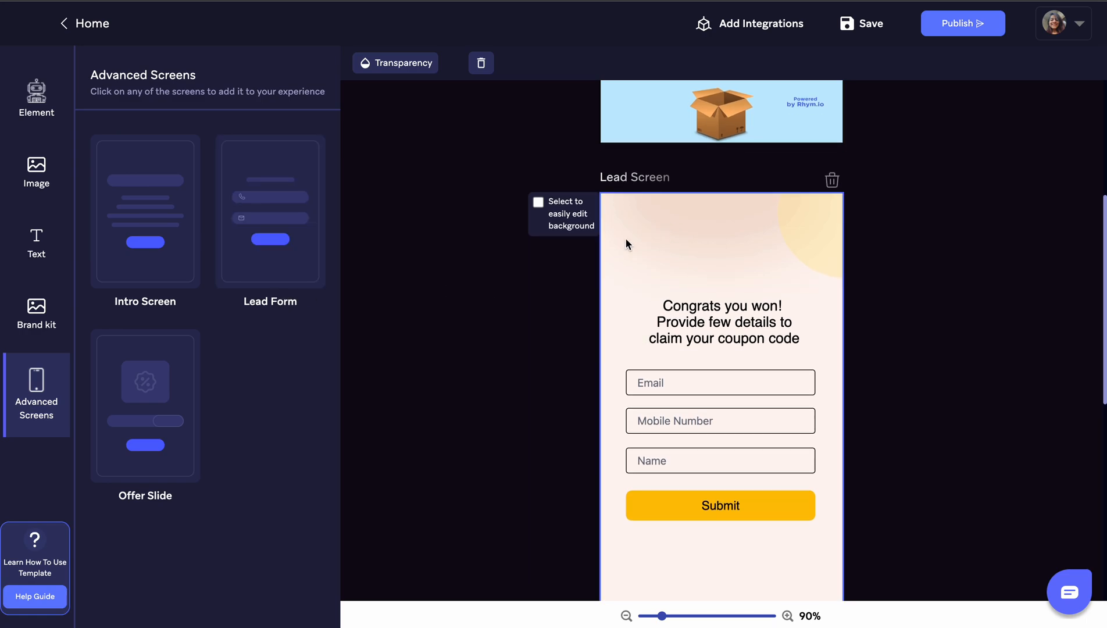
scroll(627, 241, down, 9)
scroll(692, 448, up, 9)
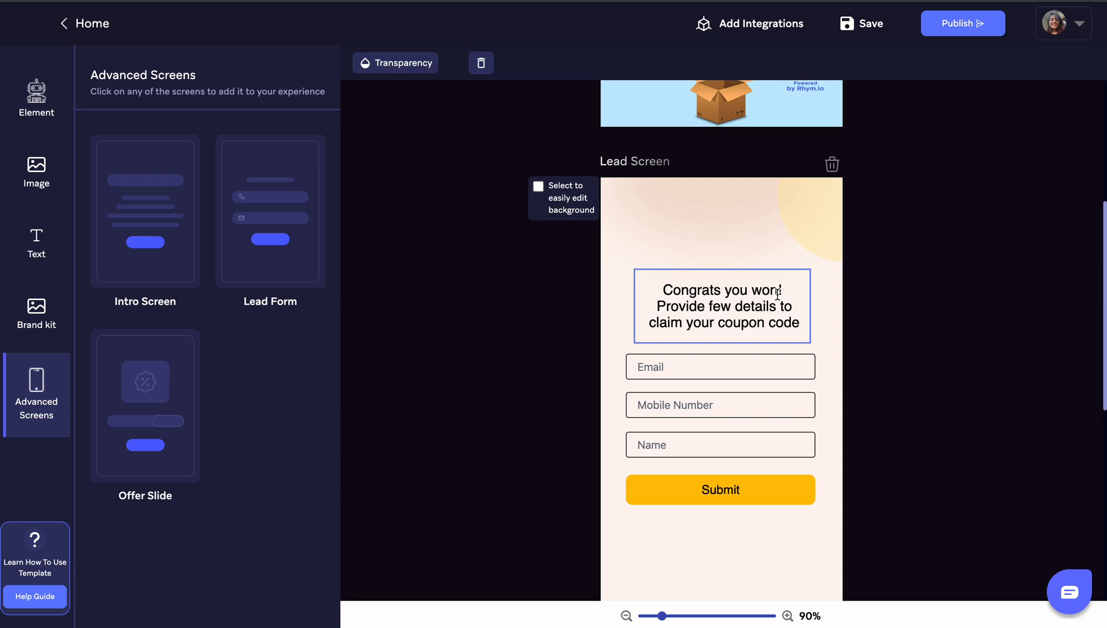
scroll(733, 207, down, 2)
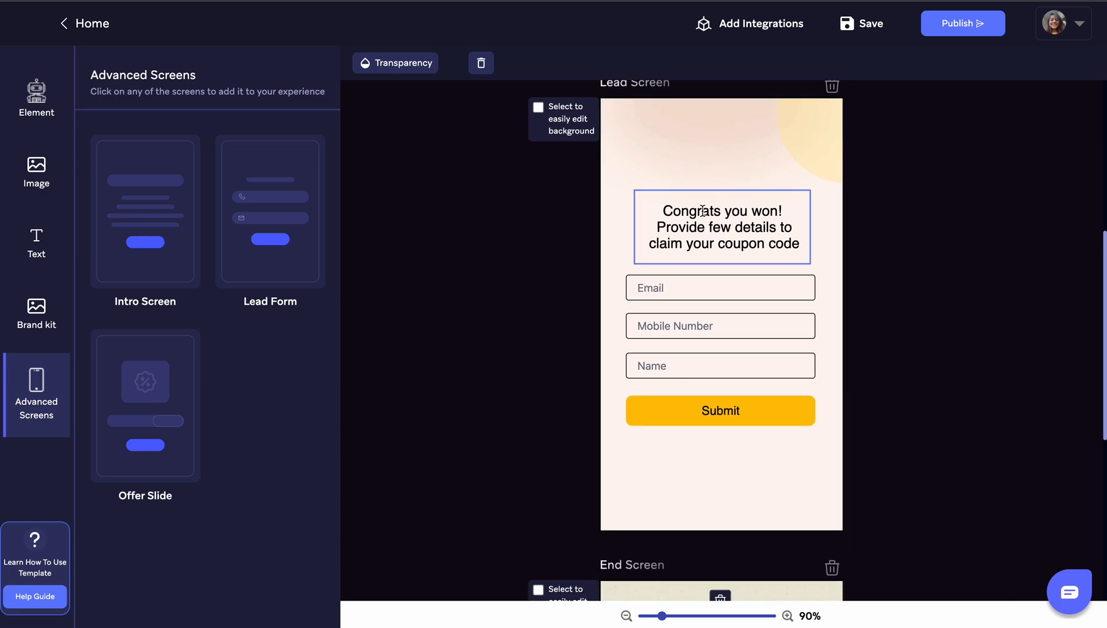
scroll(721, 216, down, 1)
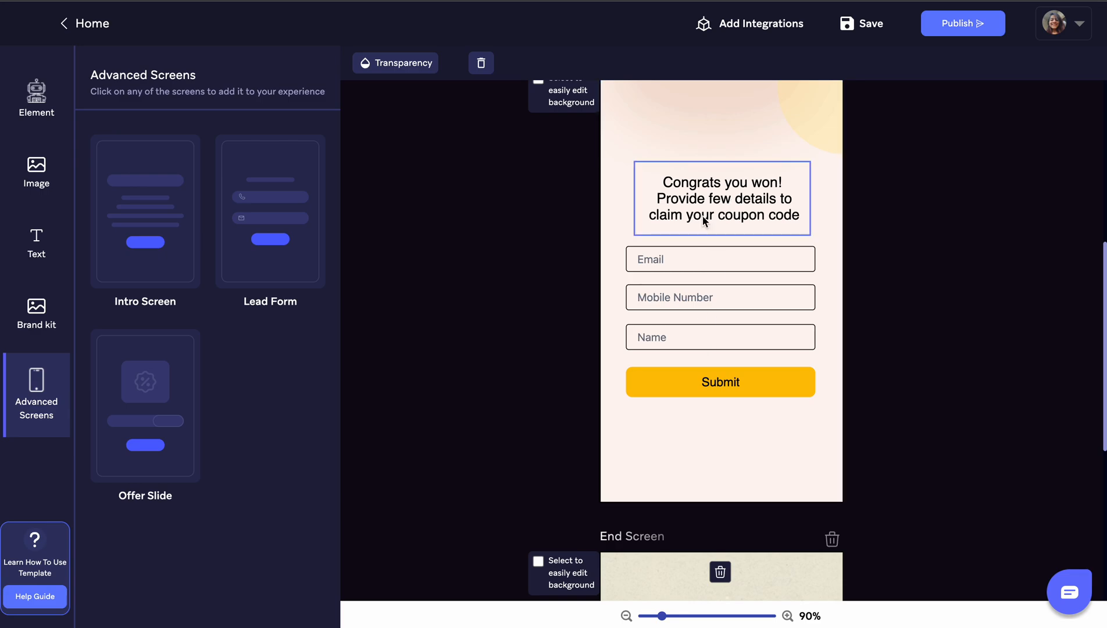
Delete the Mobile Number field from the lead form and move the Email field down to just above the Name field.
click(699, 269)
click(691, 298)
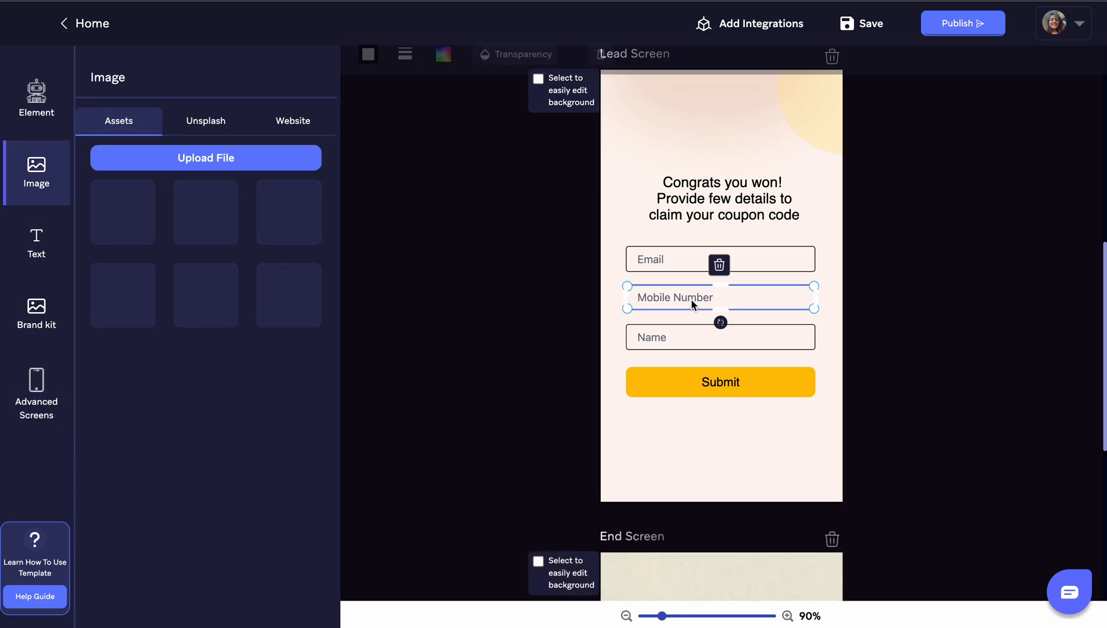
click(720, 265)
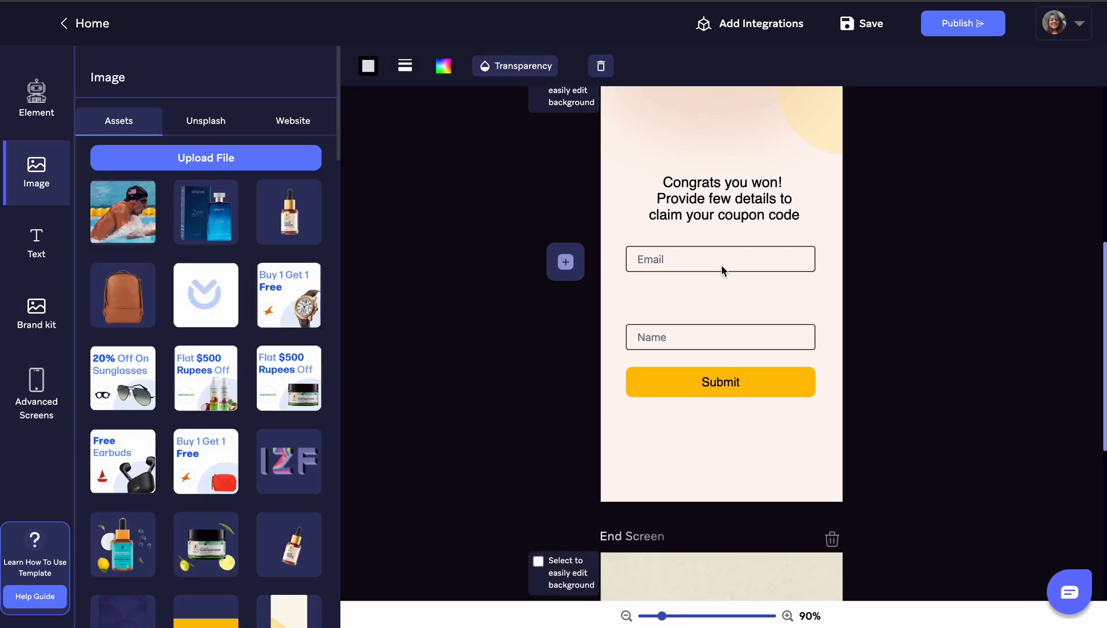
drag(689, 264, 683, 311)
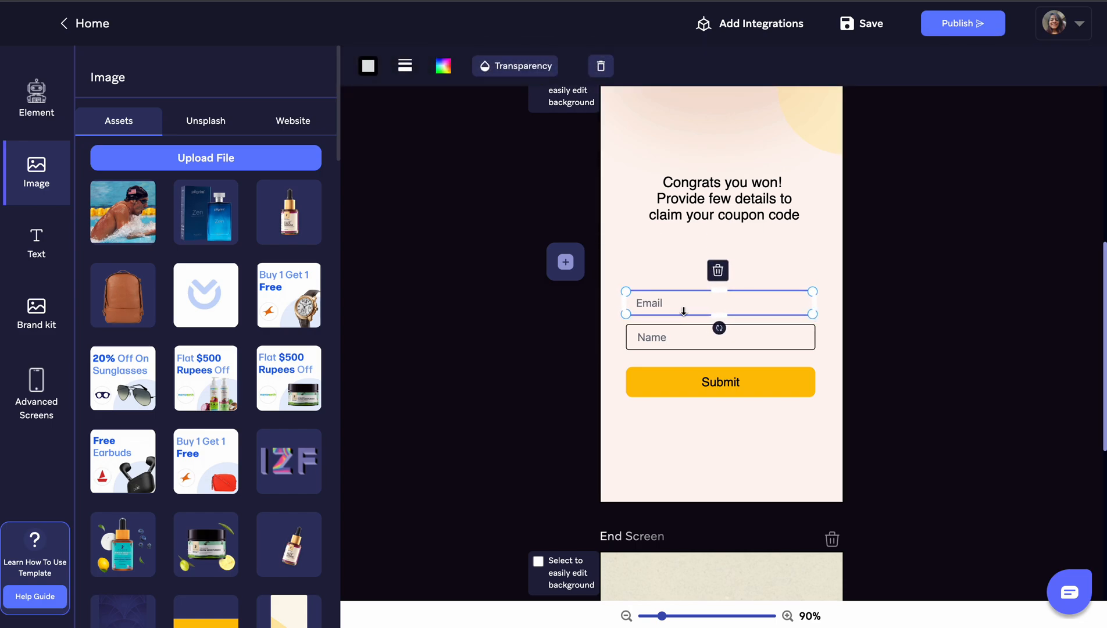
click(703, 431)
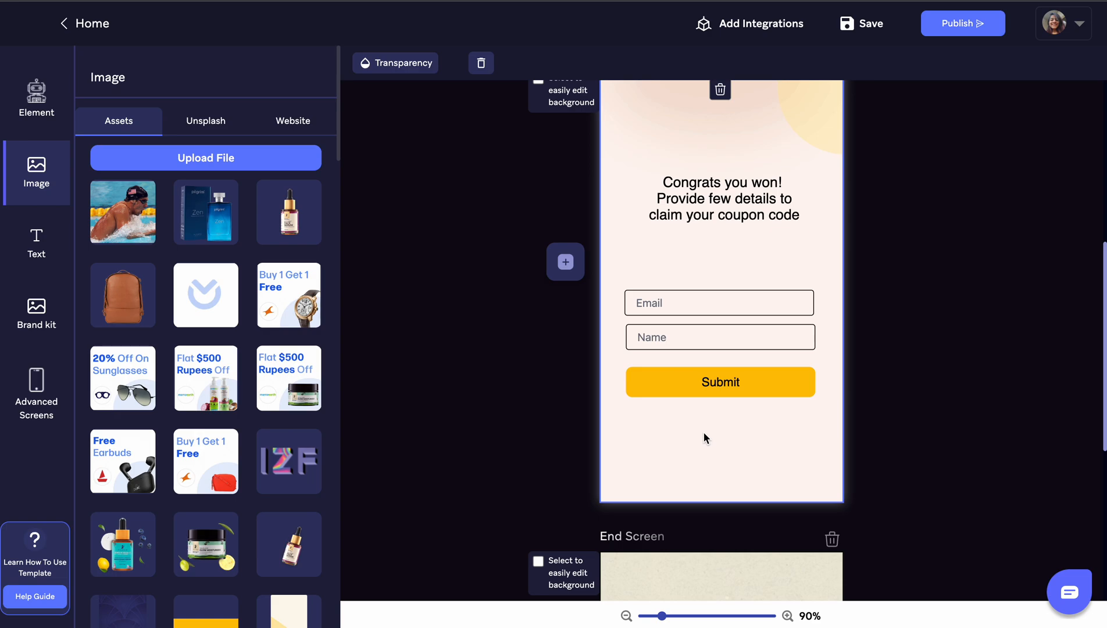
Add a Mobile Number field to the lead form and delete it again.
scroll(703, 433, down, 5)
scroll(704, 434, up, 5)
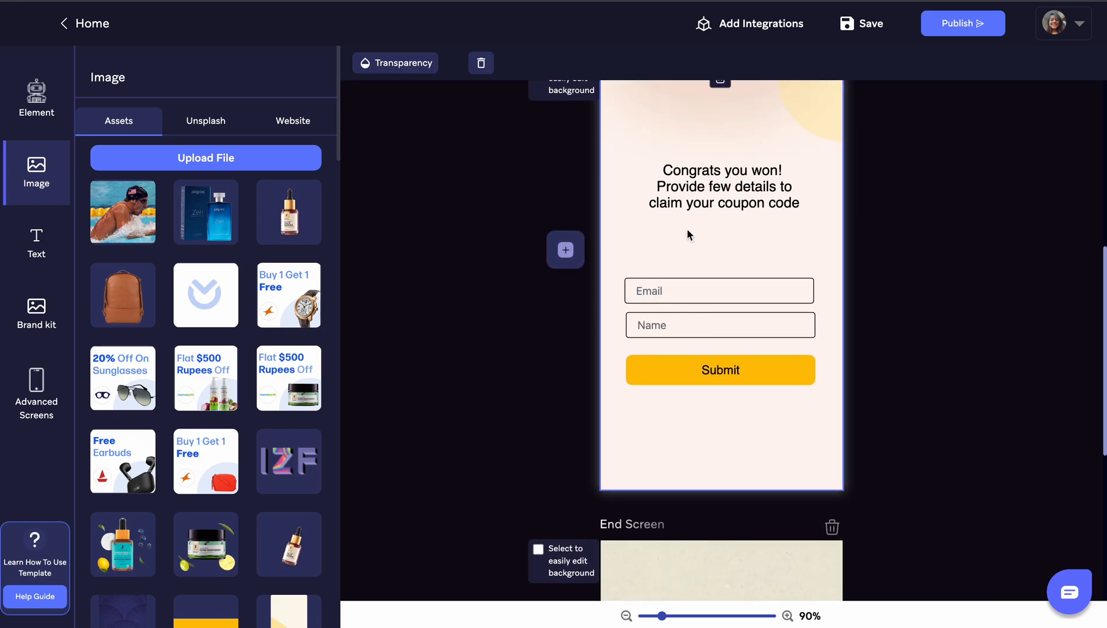
click(574, 255)
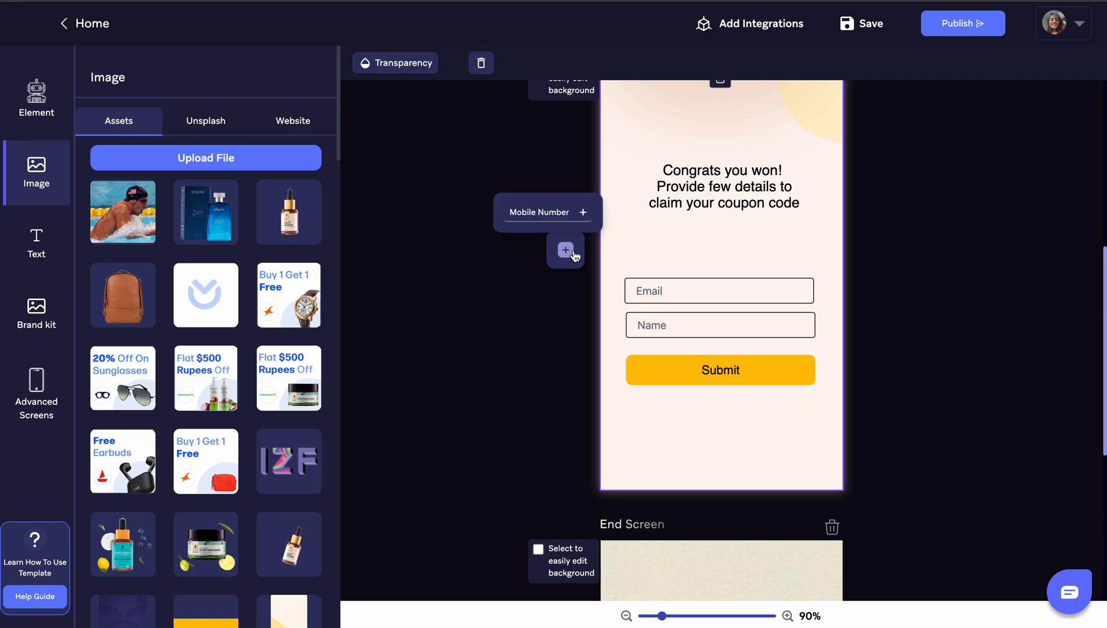
click(521, 213)
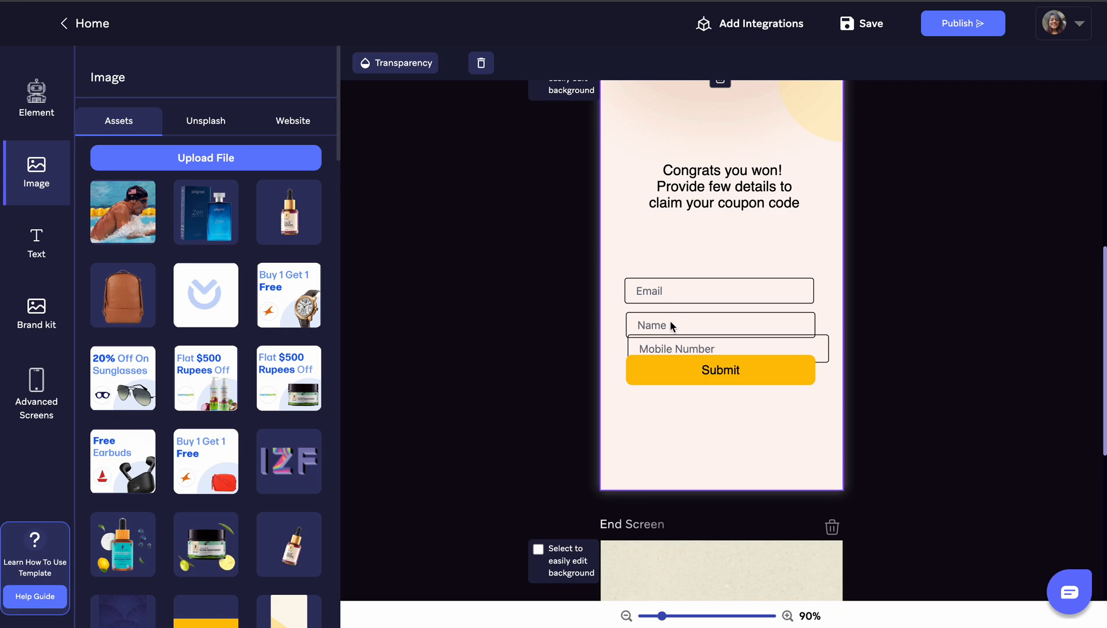
click(667, 348)
key(Delete)
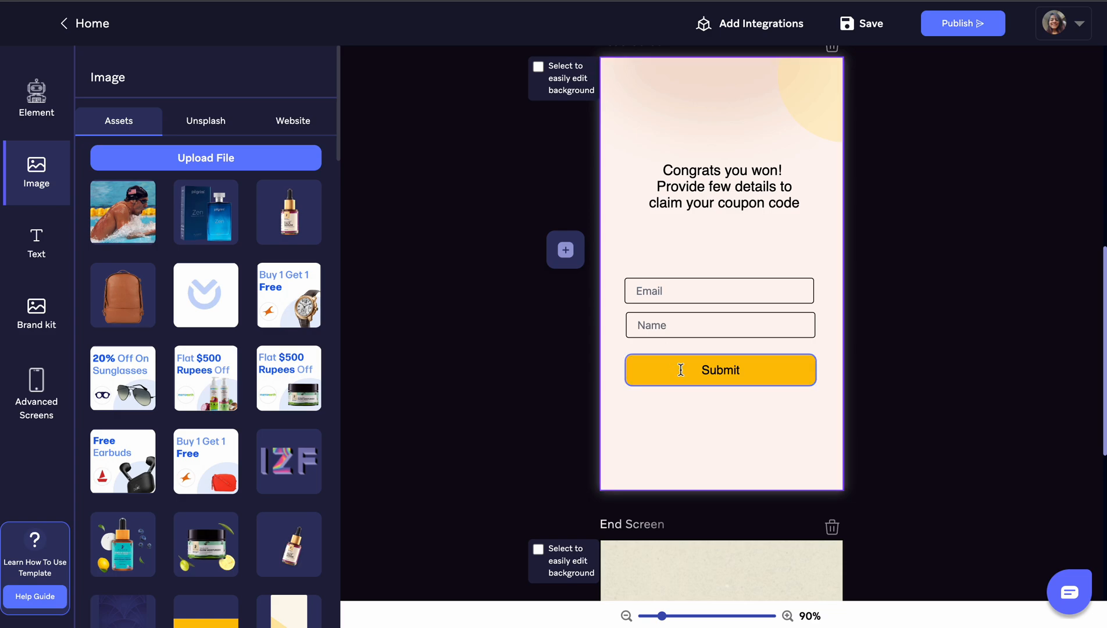
Recolour the lead form's Submit button with a dark blue fill and white text.
click(680, 370)
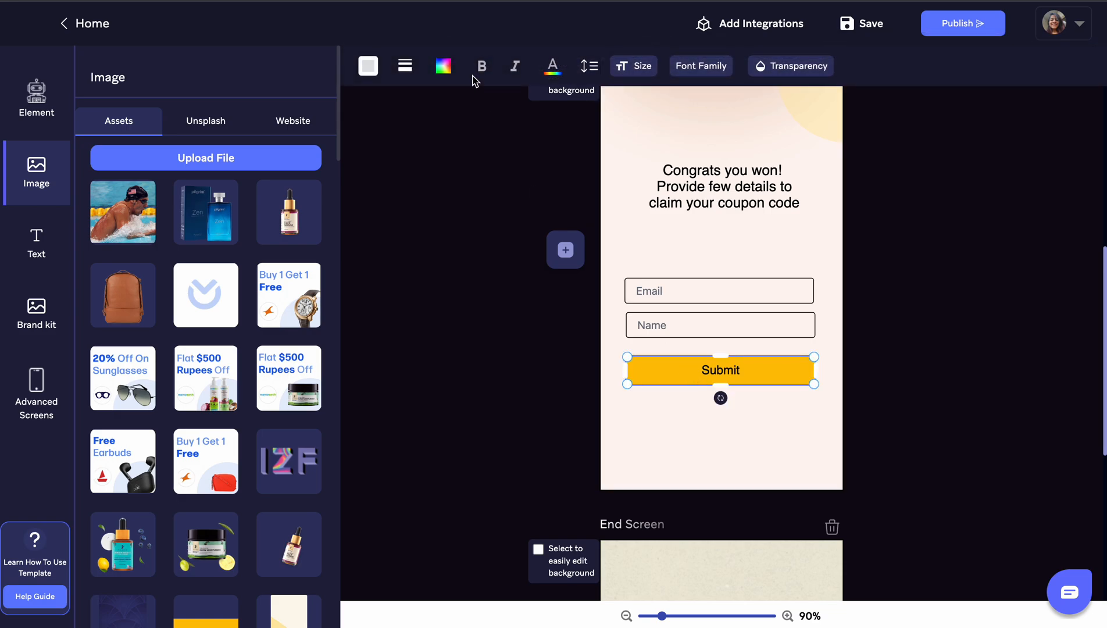
click(437, 69)
click(435, 139)
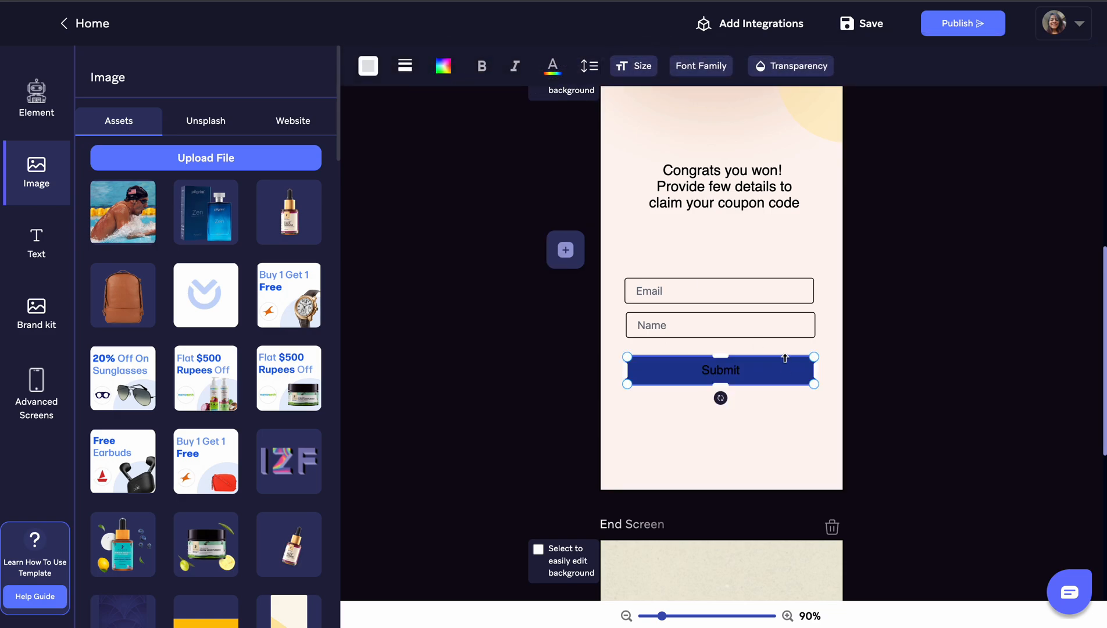
double_click(727, 372)
click(552, 66)
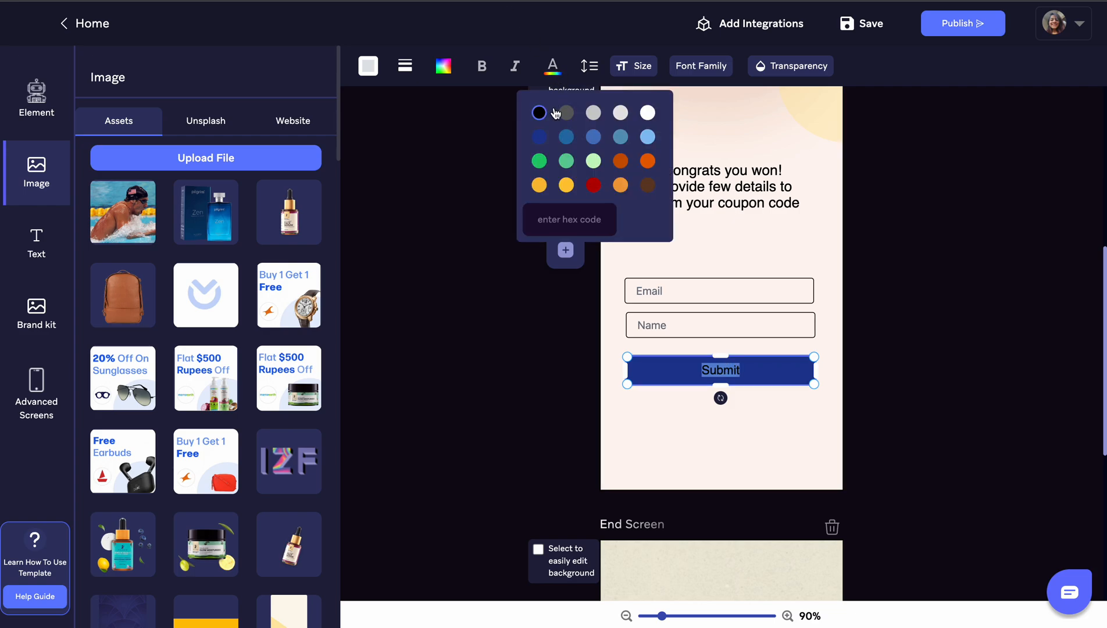
click(647, 112)
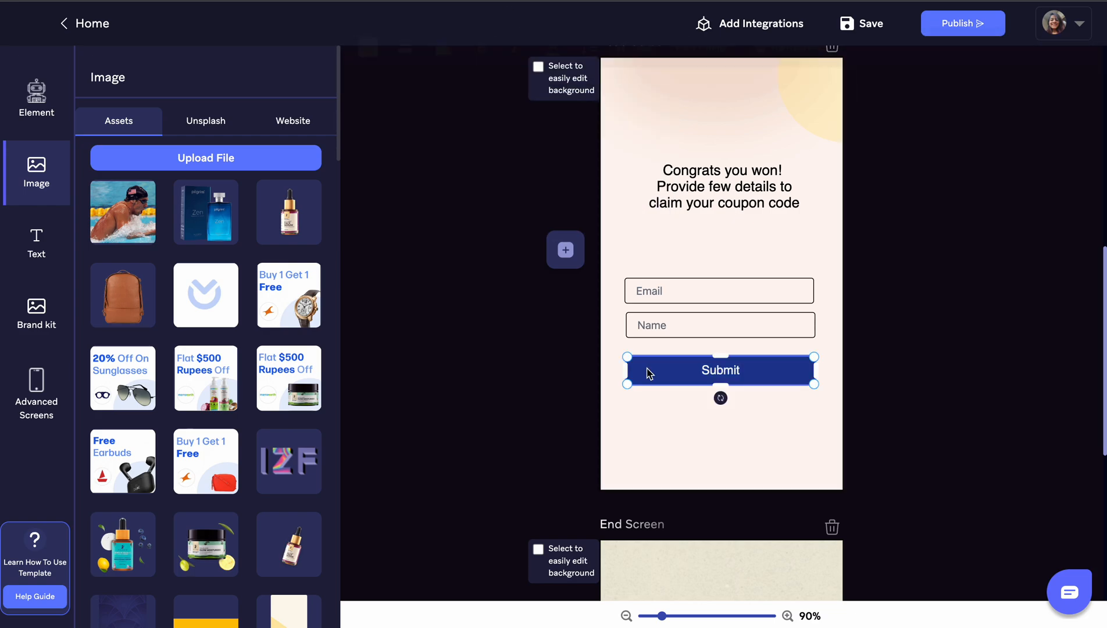
Give the Submit button a solid border with a width of 3 in golden yellow.
click(405, 67)
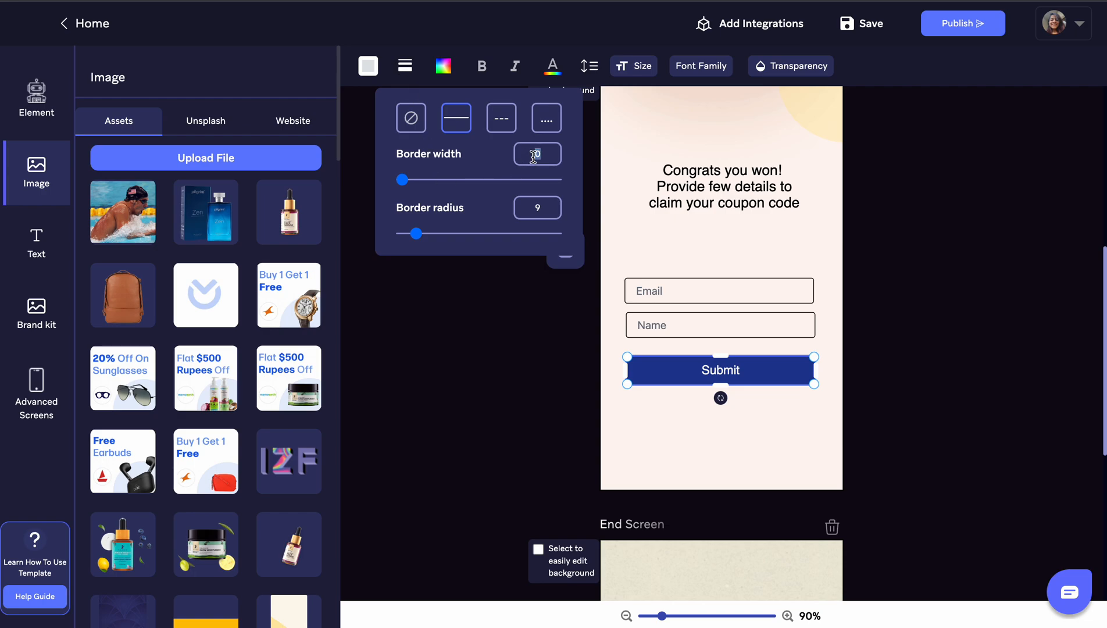
text(3)
click(368, 66)
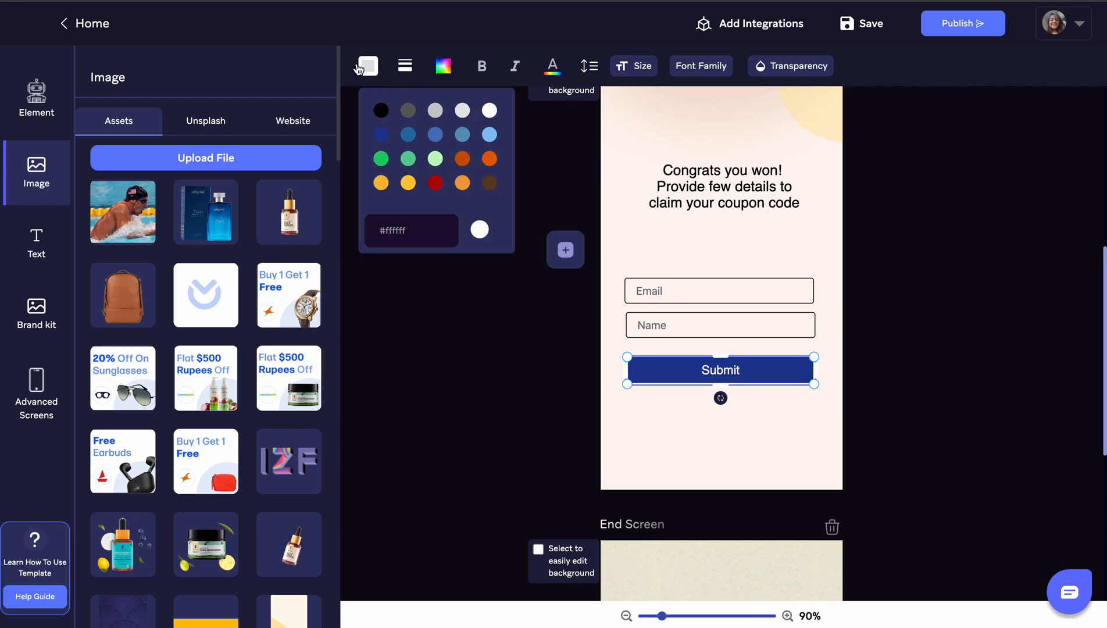
click(408, 182)
click(728, 465)
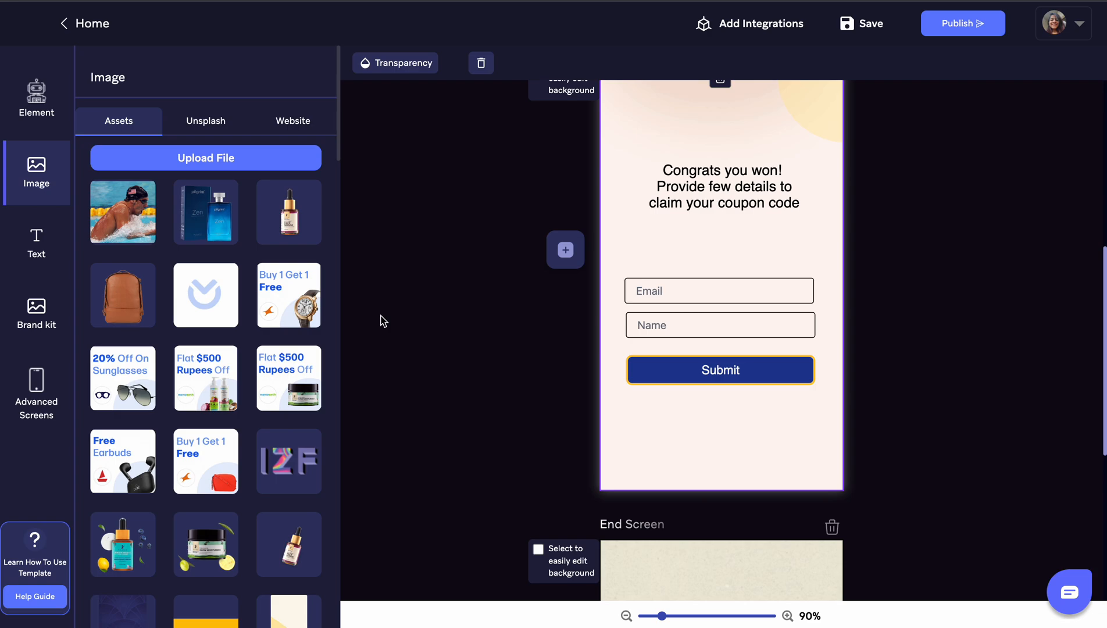
Delete the background image of the Lead Screen, keeping its text, fields and Submit button.
scroll(681, 145, up, 2)
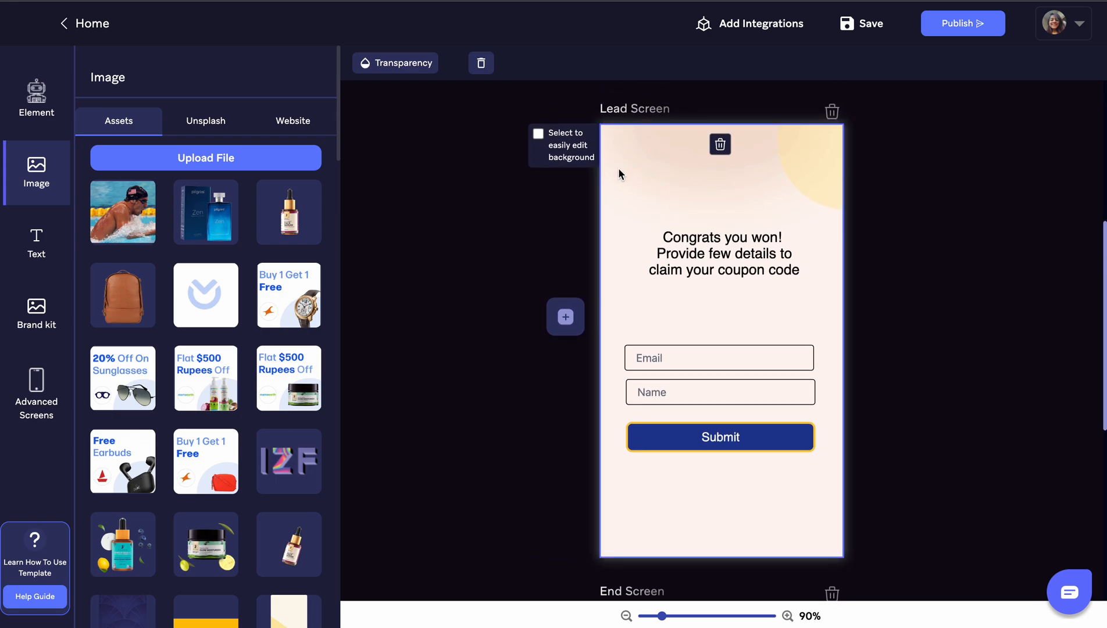
click(721, 144)
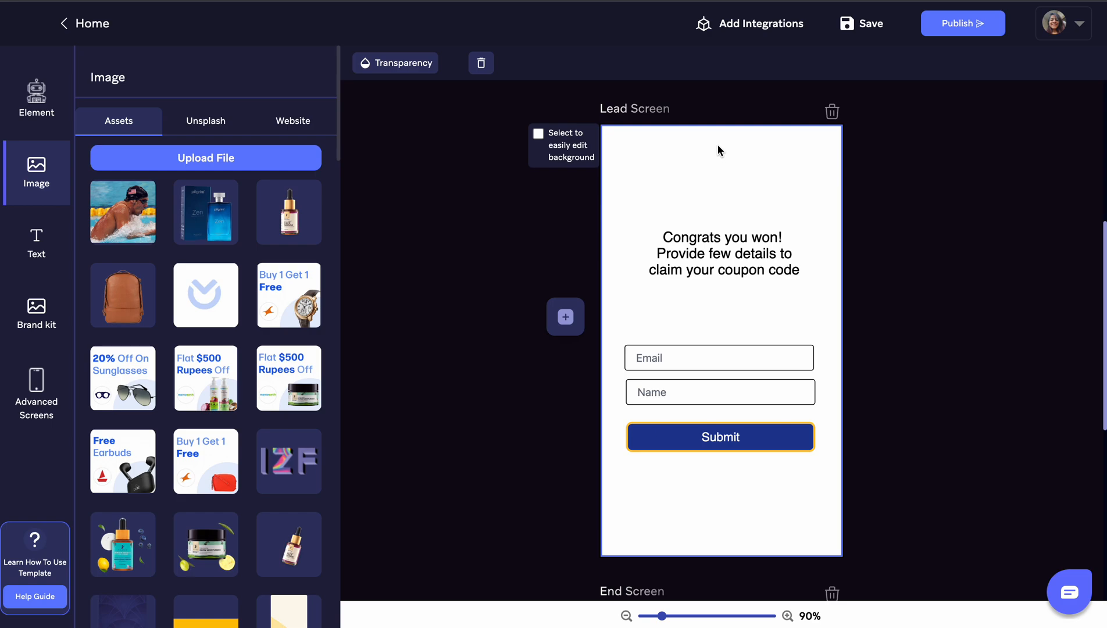
click(669, 200)
click(697, 256)
click(656, 163)
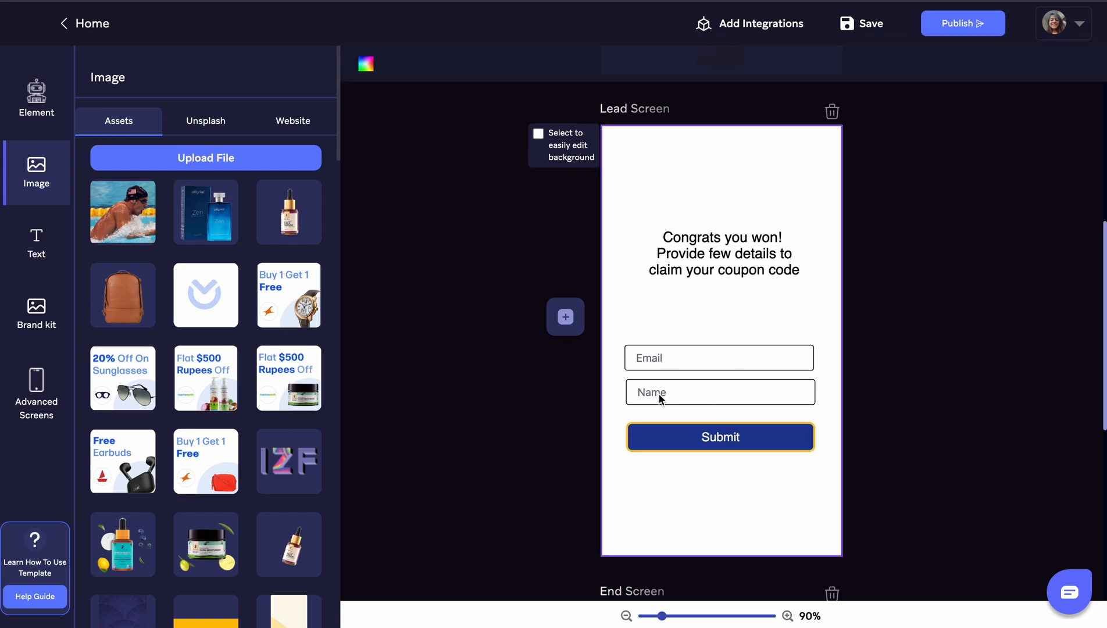
click(661, 360)
click(701, 254)
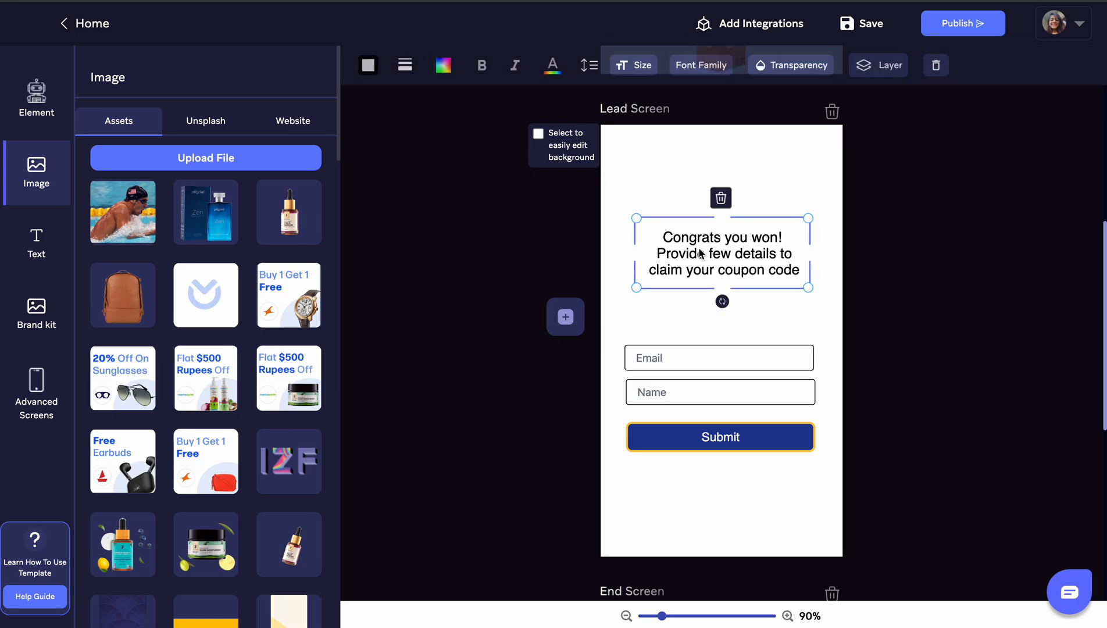
Try light blue #89C3F4 and dark orange #C75402 as the Lead Screen's background colour, and settle on medium green.
click(657, 168)
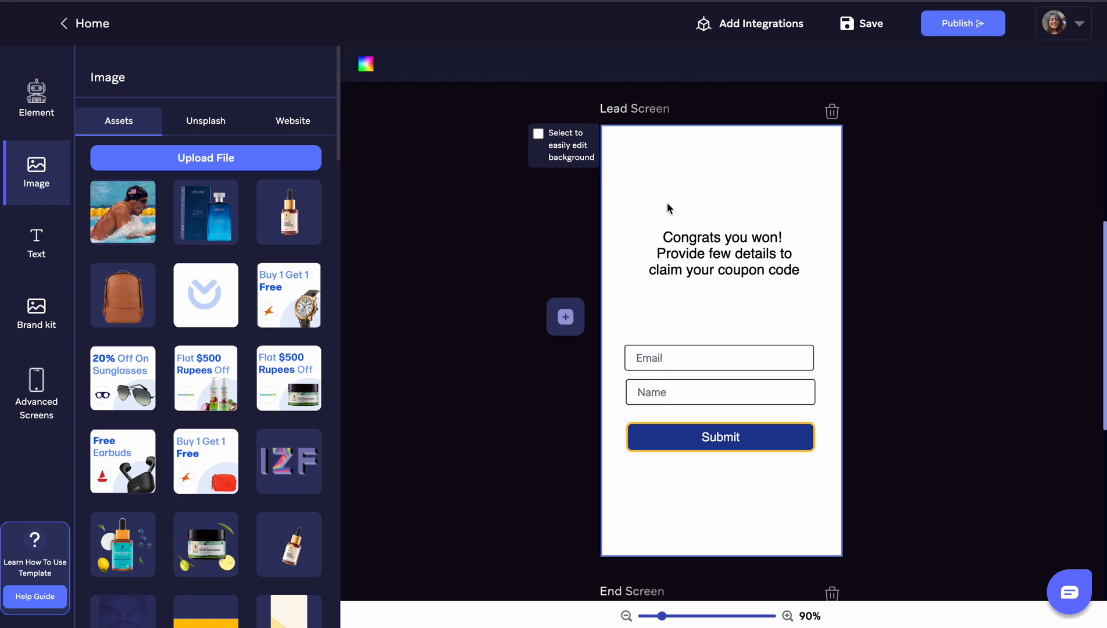
click(367, 65)
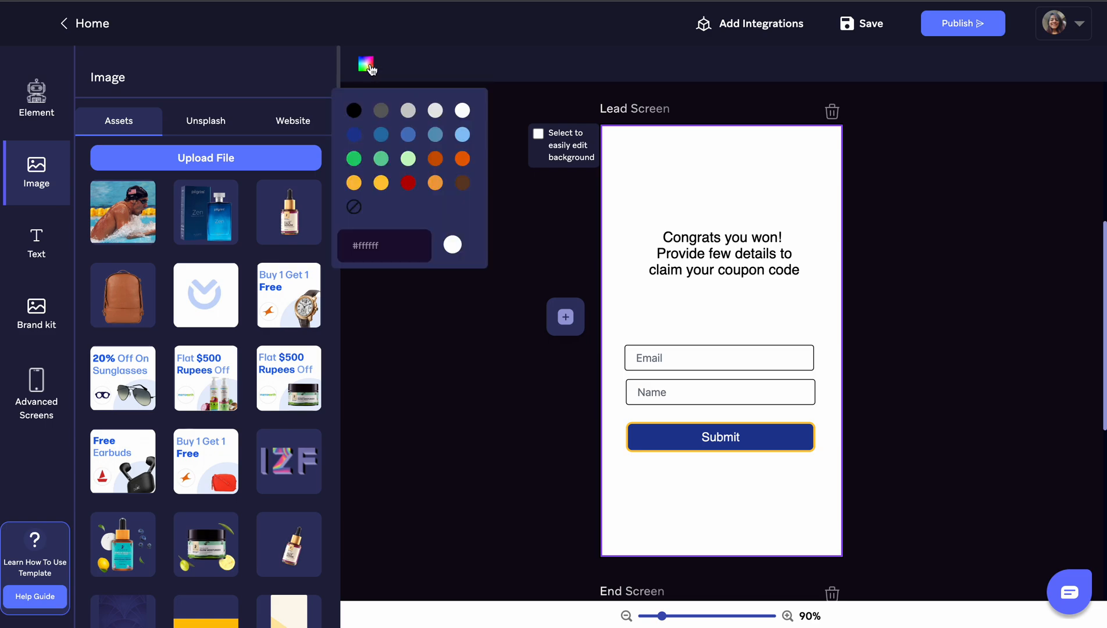
click(463, 136)
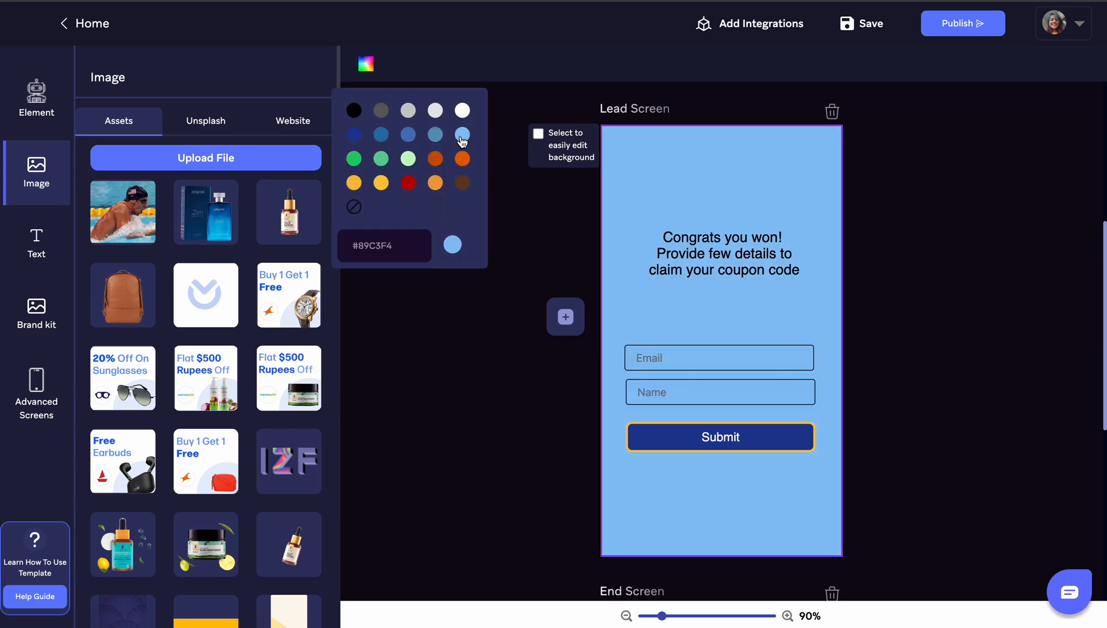
click(432, 162)
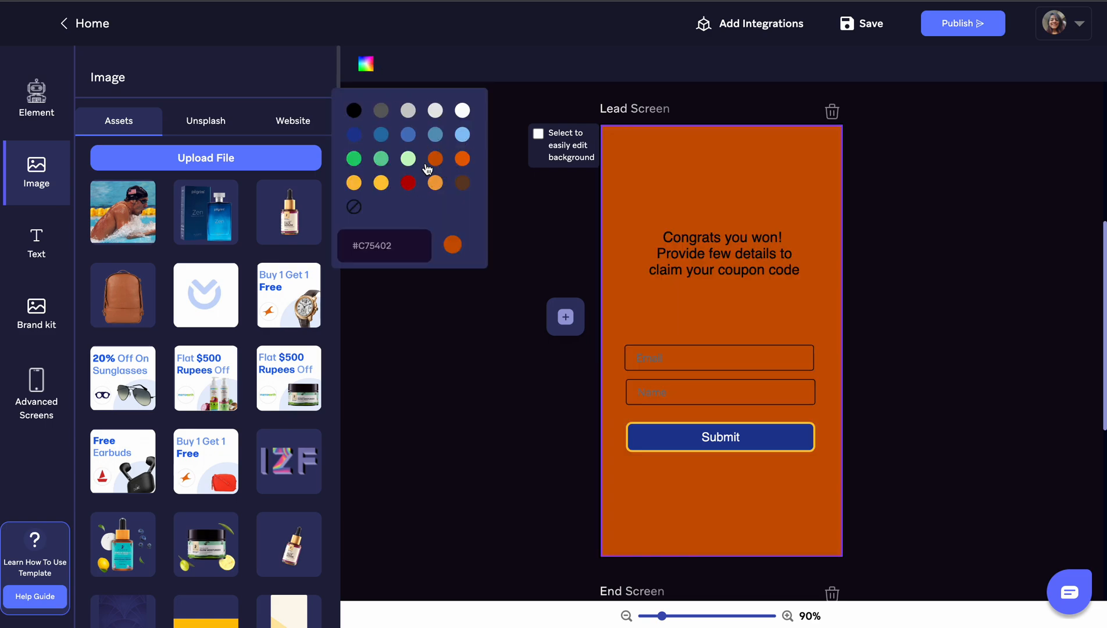
click(382, 159)
Save the customized game and view the list of available integrations.
scroll(807, 353, down, 8)
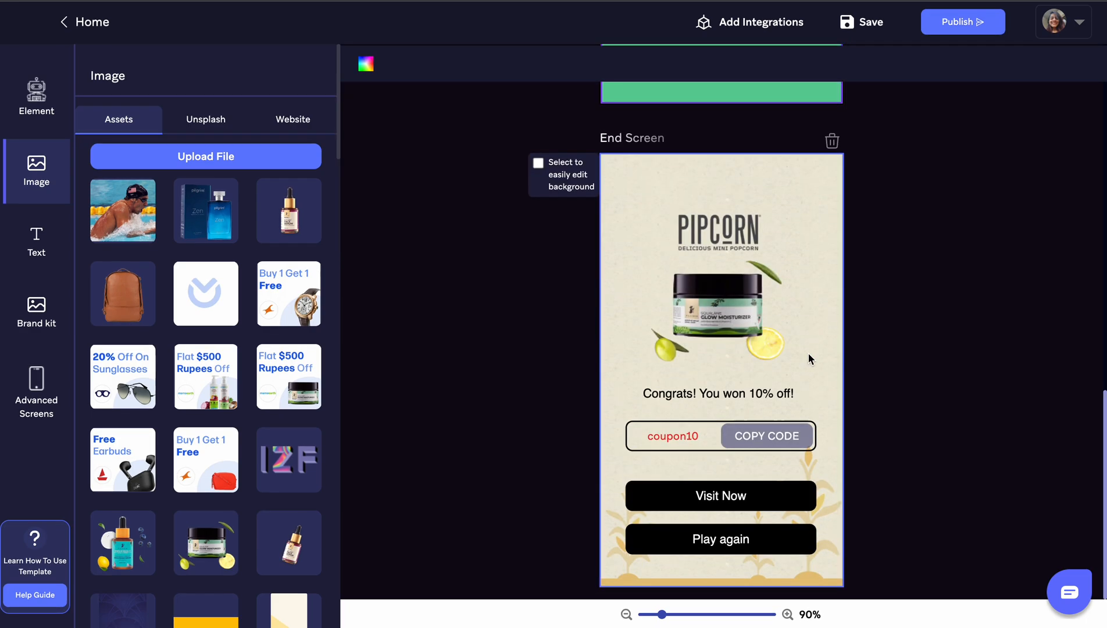
scroll(807, 353, up, 7)
scroll(809, 357, up, 3)
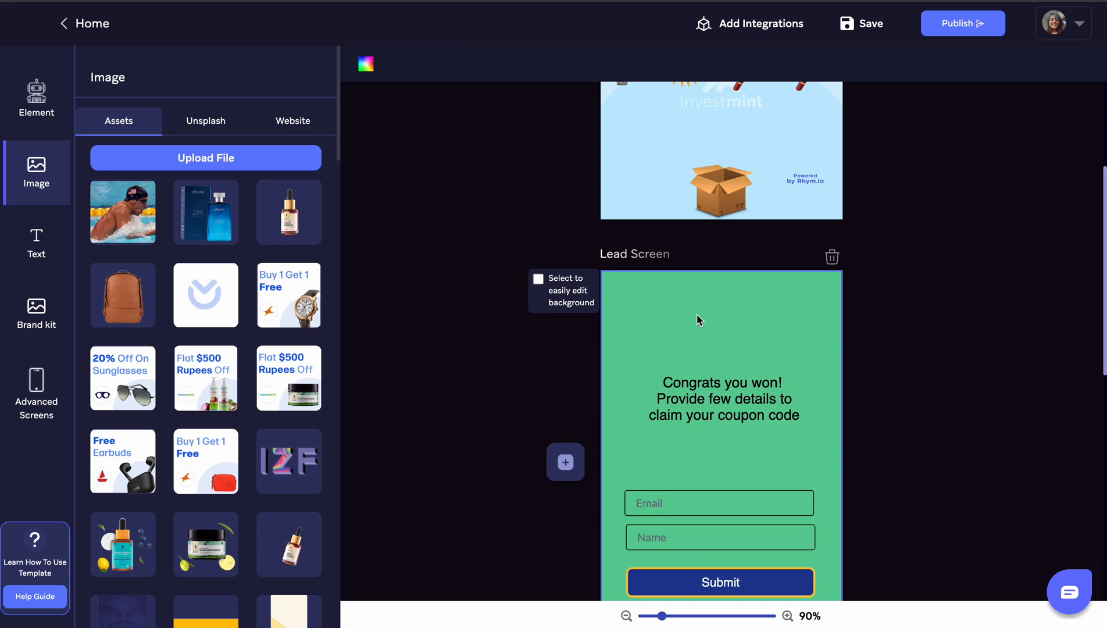
scroll(708, 263, up, 5)
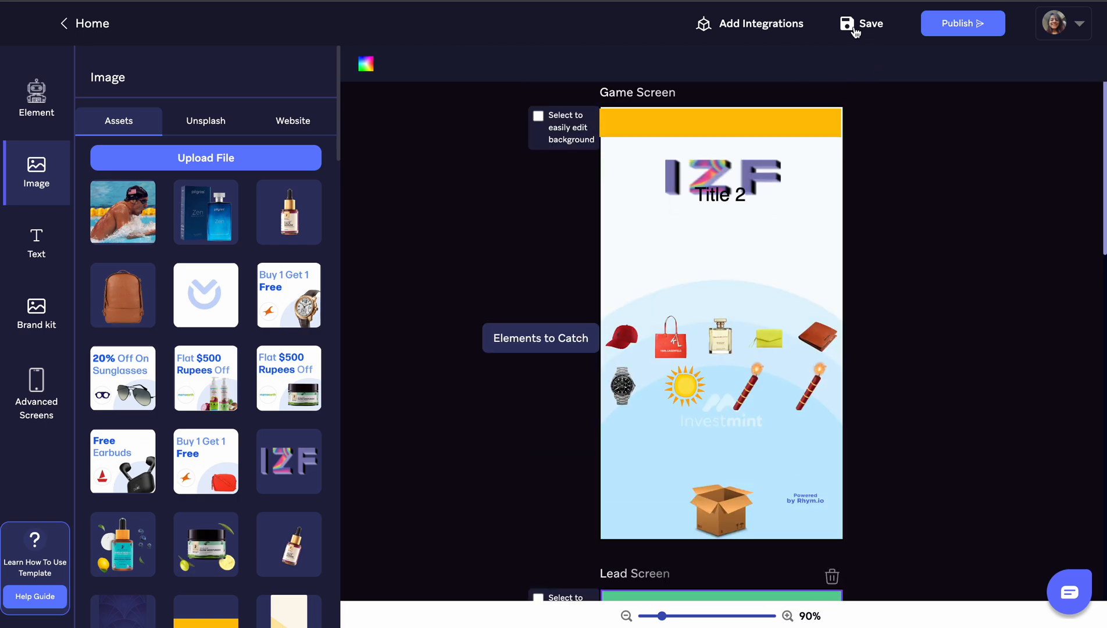
click(867, 26)
click(761, 23)
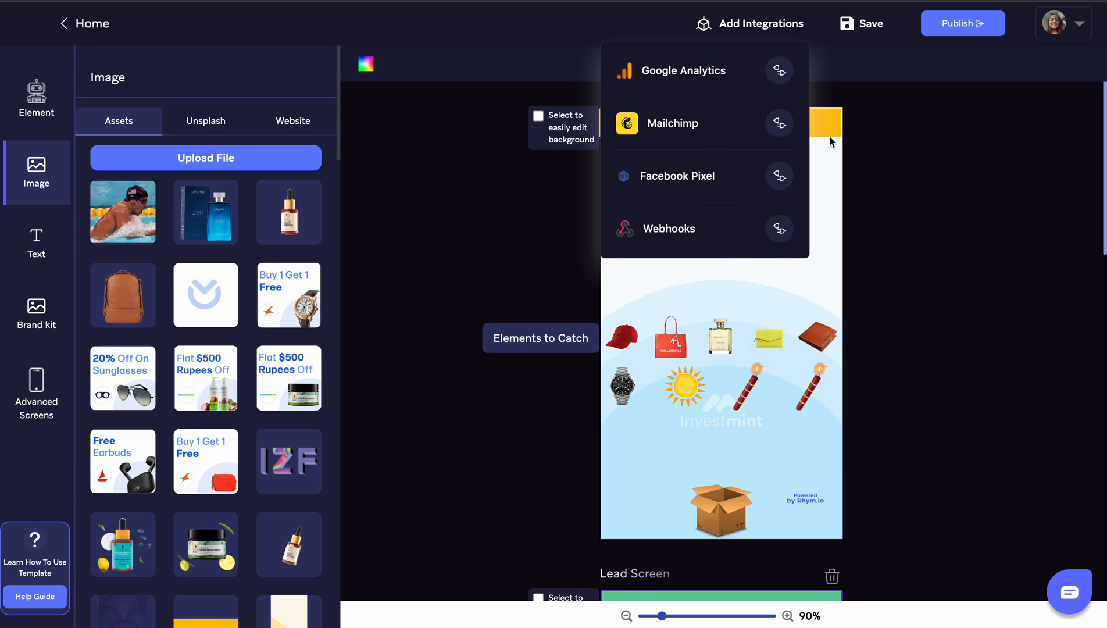
click(904, 167)
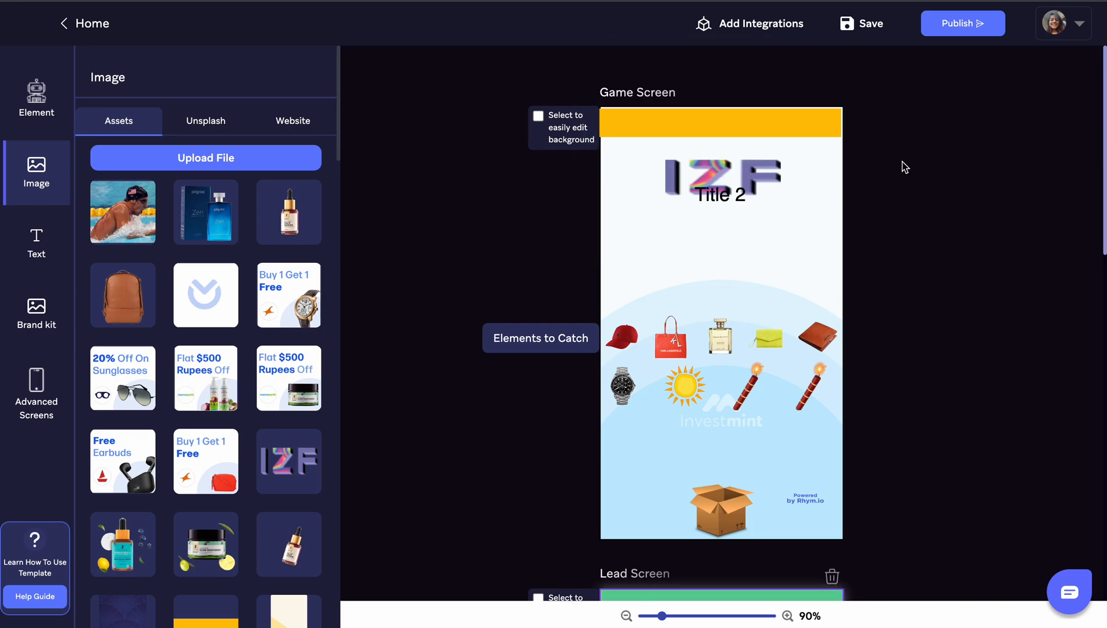
Publish the game and review its sharing options: link and QR code, website embed, website widget, Instagram story and performance ad.
click(961, 32)
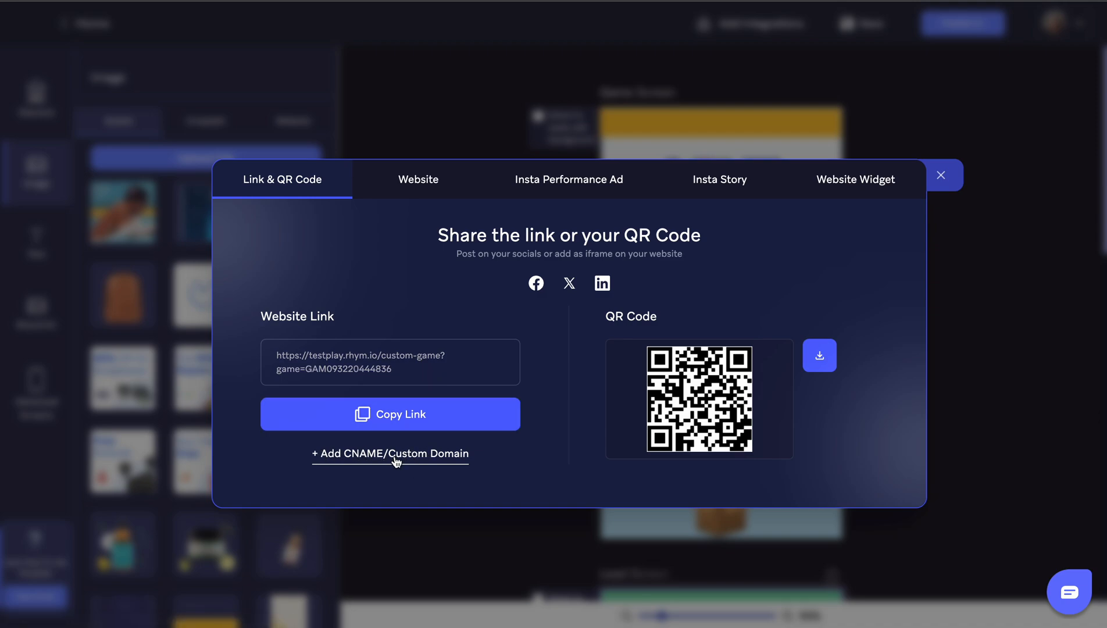
click(418, 191)
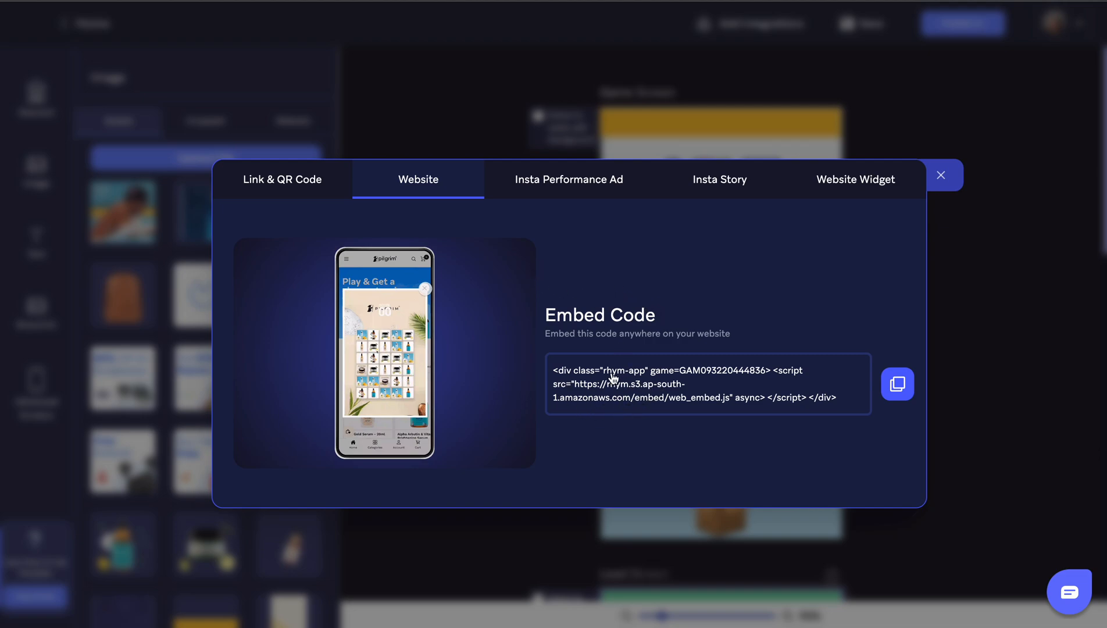
click(824, 192)
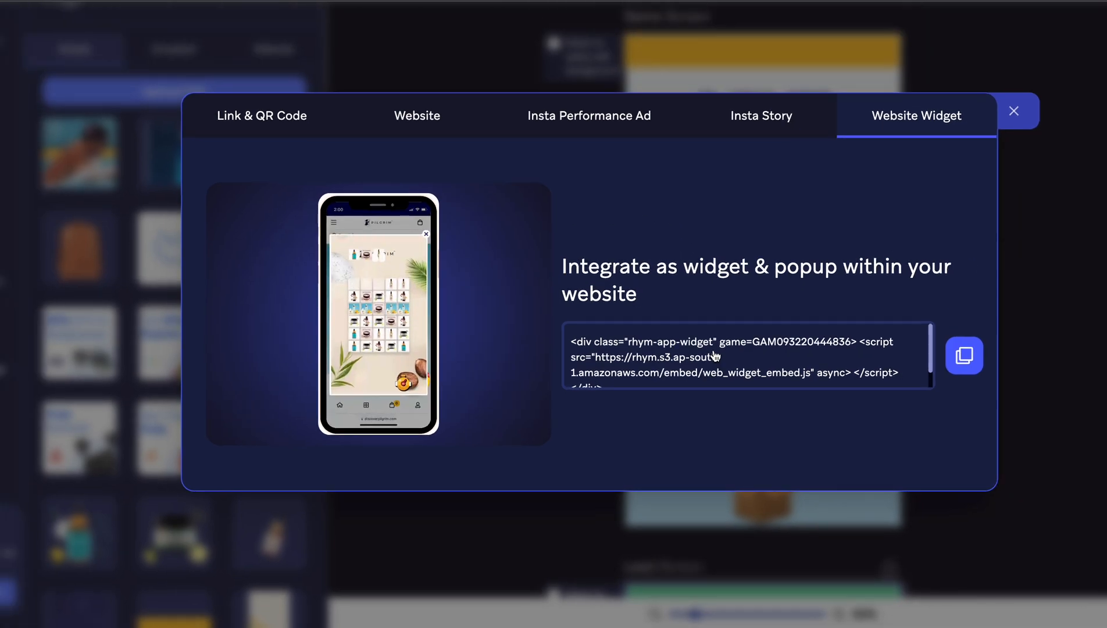
click(769, 116)
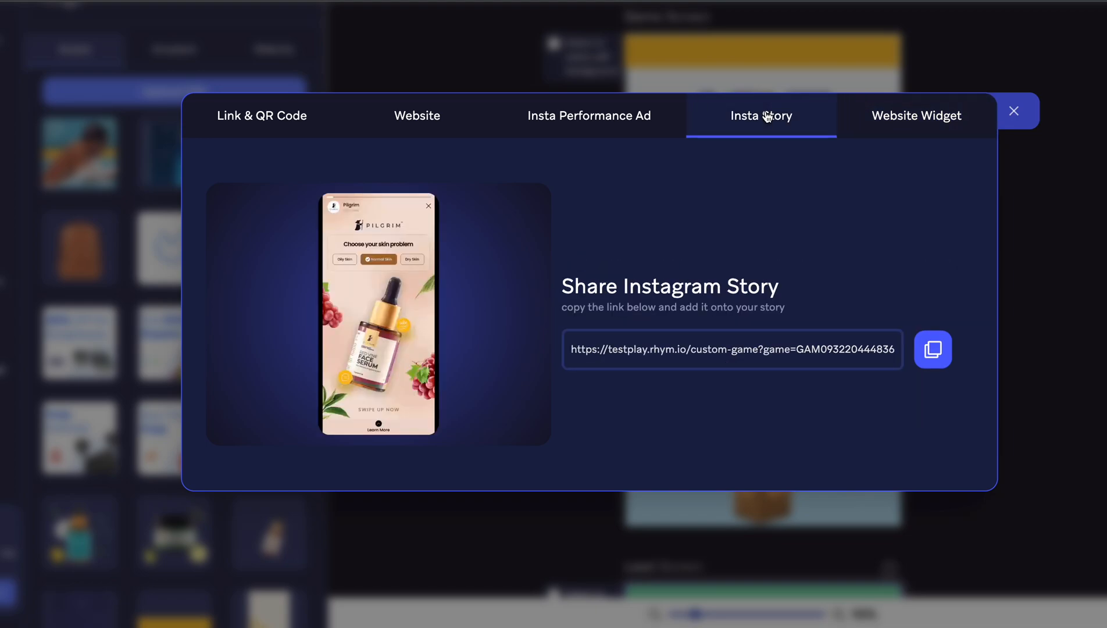
click(613, 114)
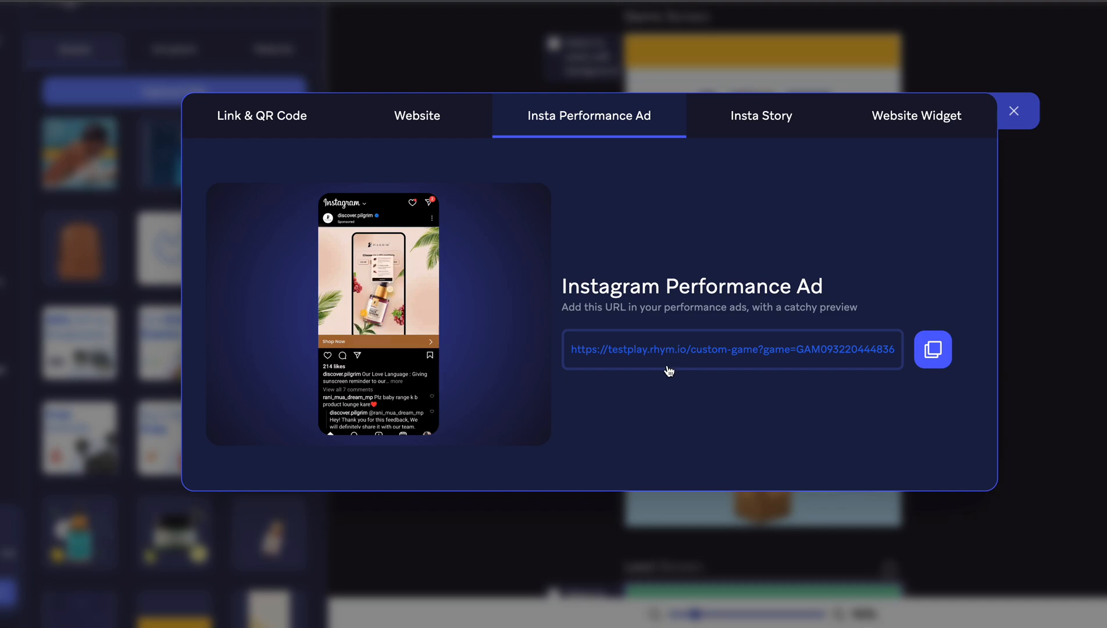
click(740, 123)
click(433, 117)
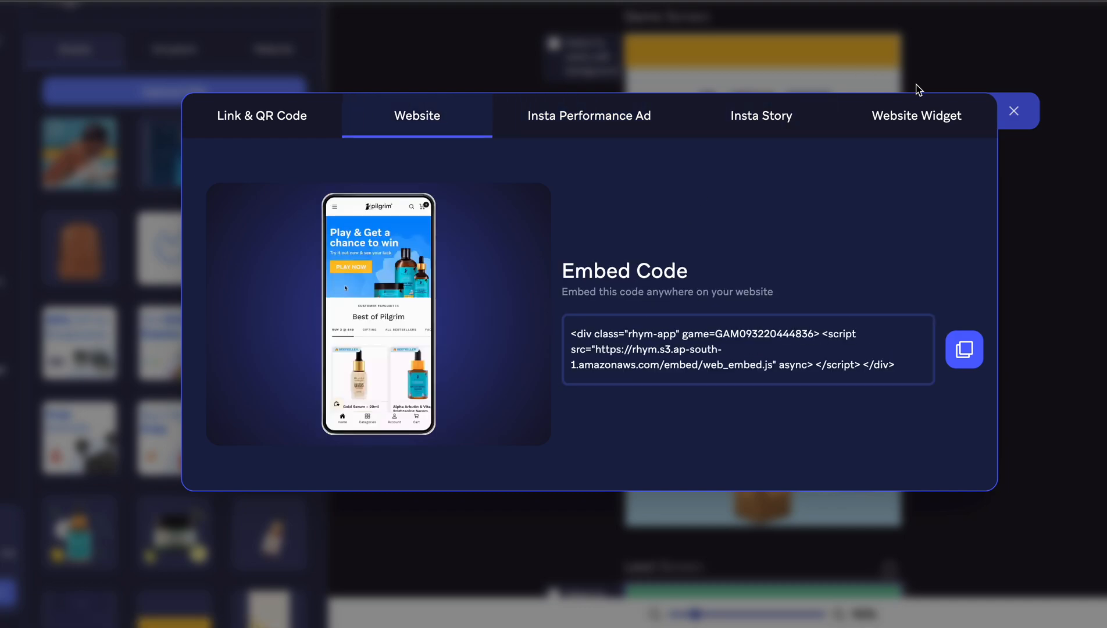
click(1017, 114)
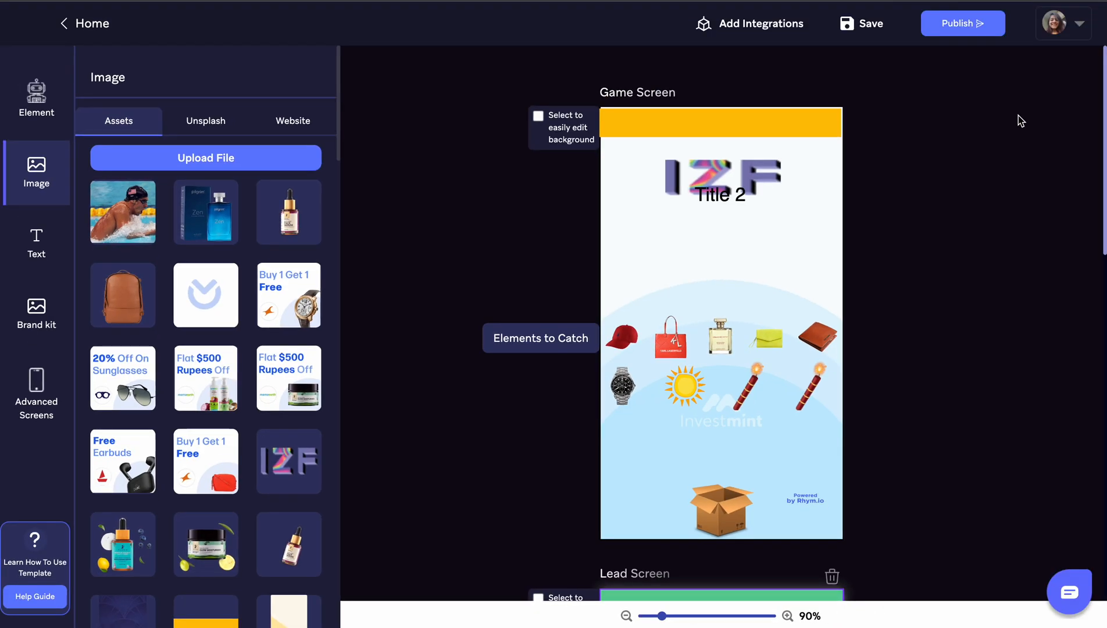
key(super+shift+5)
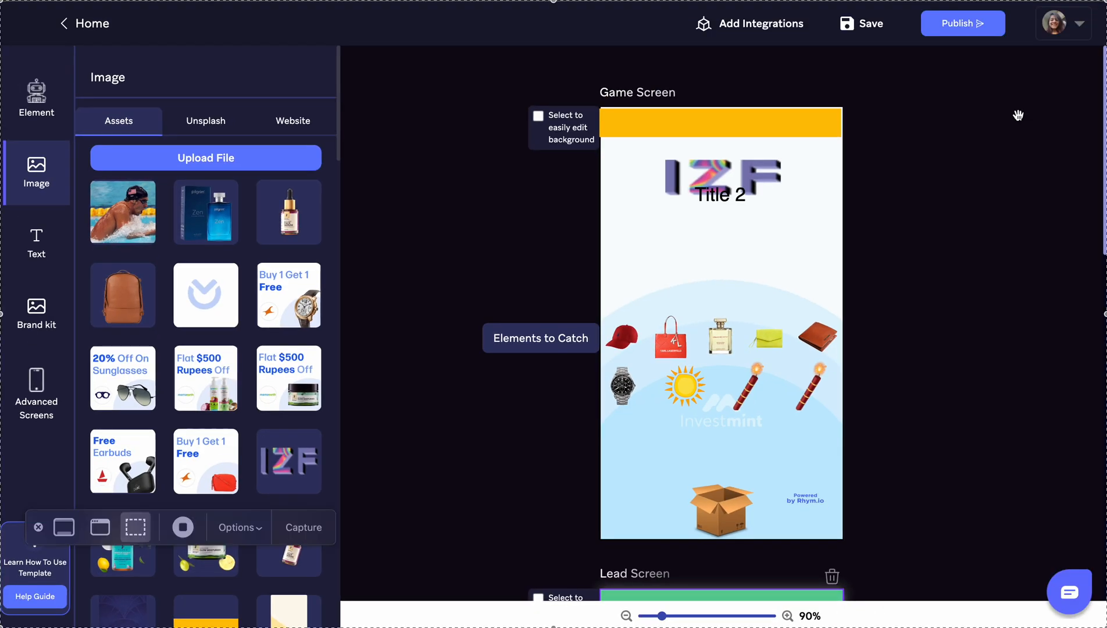